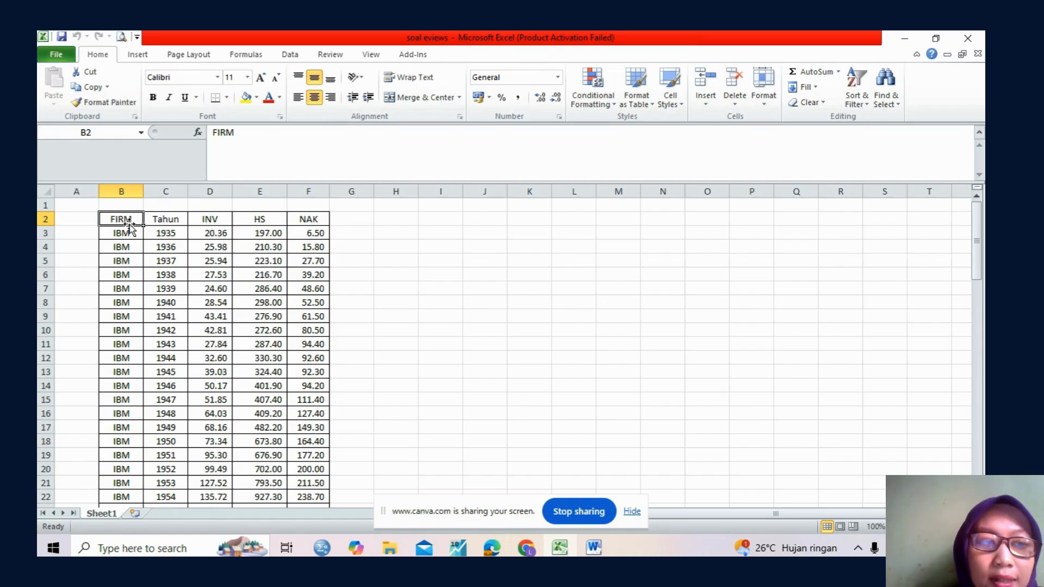
Step: Review the FIRM, Tahun and INV column headings in row 2 of the data table
{"action": "key", "text": "Down"}
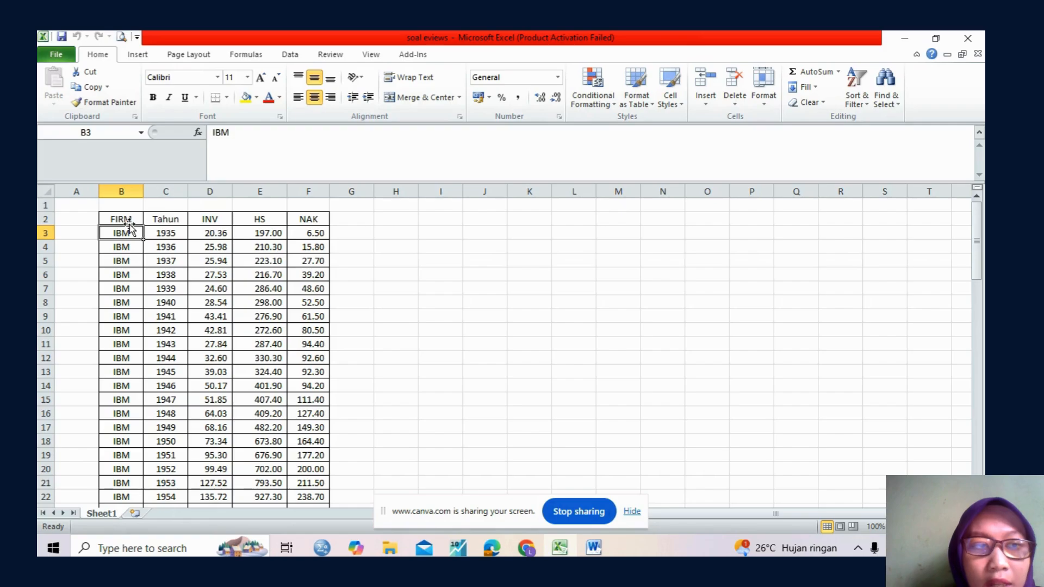
{"action": "key", "text": "Up"}
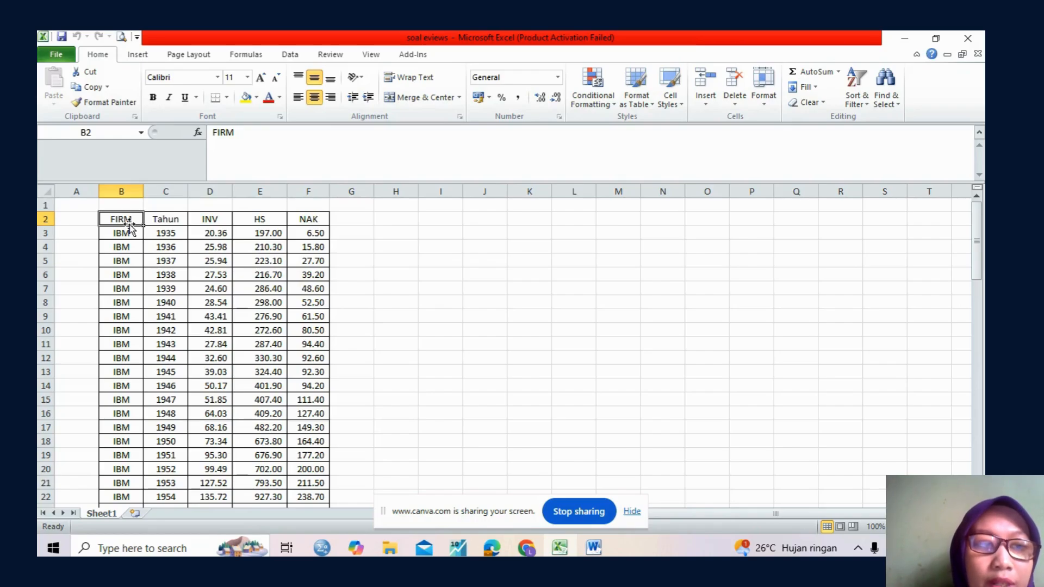
{"action": "key", "text": "Right"}
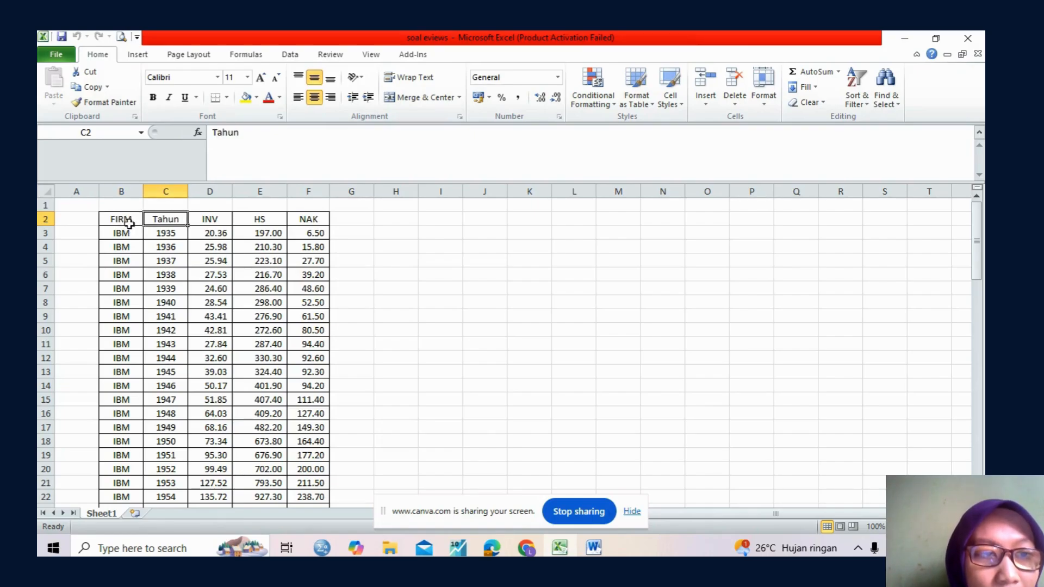
{"action": "key", "text": "Right"}
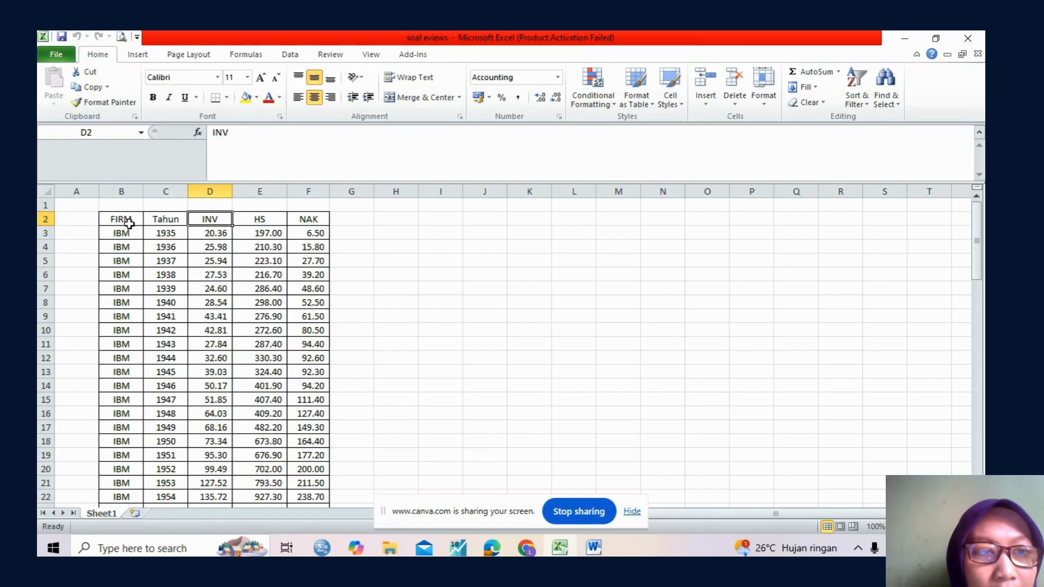
{"action": "key", "text": "Left"}
{"action": "key", "text": "Left"}
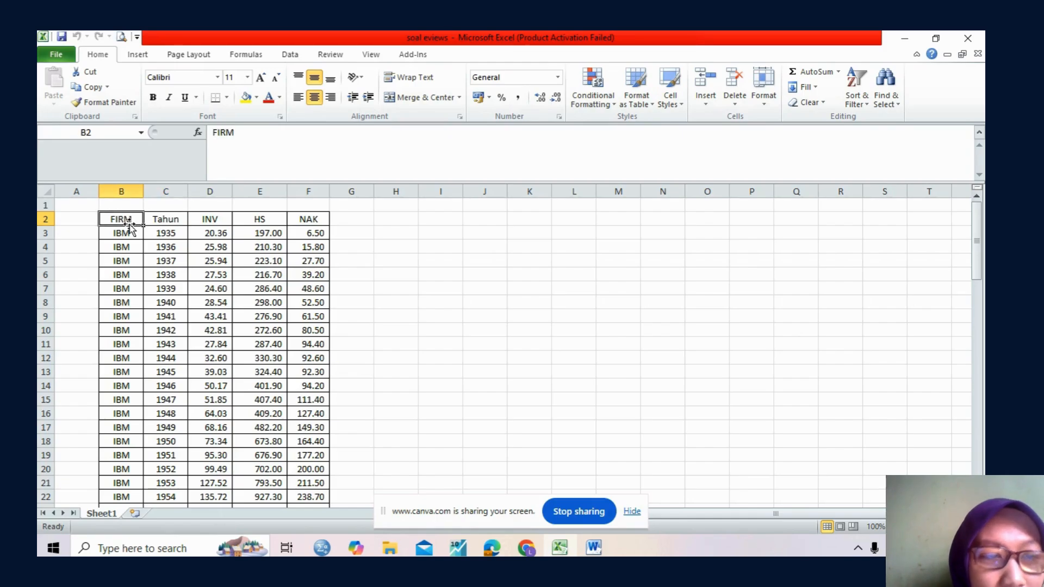
Step: Examine the FIRM column from the first IBM rows down through the GOOD and UO blocks to the US rows
{"action": "key", "text": "Down"}
{"action": "key", "text": "Down"}
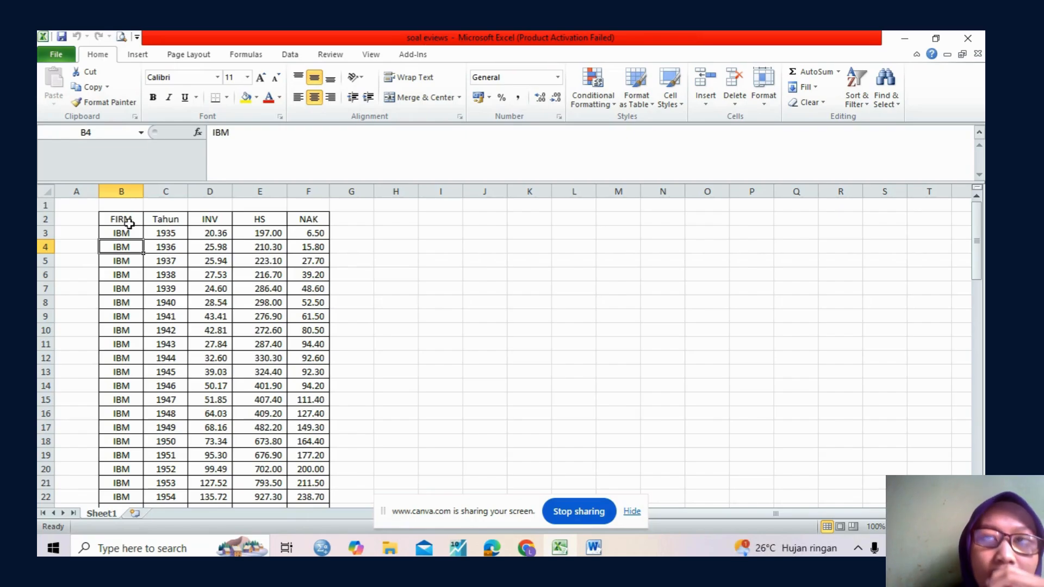
{"action": "key", "text": "Down"}
{"action": "key", "text": "Down"}
{"action": "key", "text": "Down"}
{"action": "key", "text": "Down"}
{"action": "key", "text": "Down"}
{"action": "key", "text": "Down"}
{"action": "key", "text": "Down"}
{"action": "key", "text": "Down"}
{"action": "key", "text": "Down"}
{"action": "key", "text": "Down"}
{"action": "key", "text": "Down"}
{"action": "key", "text": "Up"}
{"action": "key", "text": "Down"}
{"action": "key", "text": "Down"}
{"action": "key", "text": "Down"}
{"action": "key", "text": "Up"}
{"action": "key", "text": "Up"}
{"action": "key", "text": "Down"}
{"action": "key", "text": "Down"}
{"action": "key", "text": "Down"}
{"action": "key", "text": "Down"}
{"action": "key", "text": "Down"}
{"action": "key", "text": "Down"}
{"action": "key", "text": "Down"}
{"action": "key", "text": "Down"}
{"action": "key", "text": "Down"}
{"action": "key", "text": "Down"}
{"action": "key", "text": "Down"}
{"action": "key", "text": "Down"}
{"action": "key", "text": "Down"}
{"action": "key", "text": "Down"}
{"action": "key", "text": "Down"}
{"action": "key", "text": "Up"}
{"action": "key", "text": "Up"}
{"action": "key", "text": "Up"}
{"action": "key", "text": "Up"}
{"action": "key", "text": "Up"}
{"action": "key", "text": "Up"}
{"action": "key", "text": "Up"}
{"action": "key", "text": "Up"}
{"action": "key", "text": "Up"}
{"action": "key", "text": "Down"}
{"action": "key", "text": "Down"}
{"action": "key", "text": "Down"}
{"action": "key", "text": "Down"}
{"action": "key", "text": "Down"}
{"action": "key", "text": "Down"}
{"action": "key", "text": "Down"}
{"action": "key", "text": "Down"}
{"action": "key", "text": "Down"}
{"action": "key", "text": "Down"}
{"action": "key", "text": "Down"}
{"action": "key", "text": "Down"}
{"action": "key", "text": "Down"}
{"action": "key", "text": "Down"}
{"action": "key", "text": "Down"}
{"action": "key", "text": "Down"}
{"action": "key", "text": "Down"}
{"action": "key", "text": "Down"}
{"action": "key", "text": "Down"}
{"action": "key", "text": "Down"}
{"action": "key", "text": "Down"}
{"action": "key", "text": "Down"}
{"action": "key", "text": "Down"}
{"action": "key", "text": "Down"}
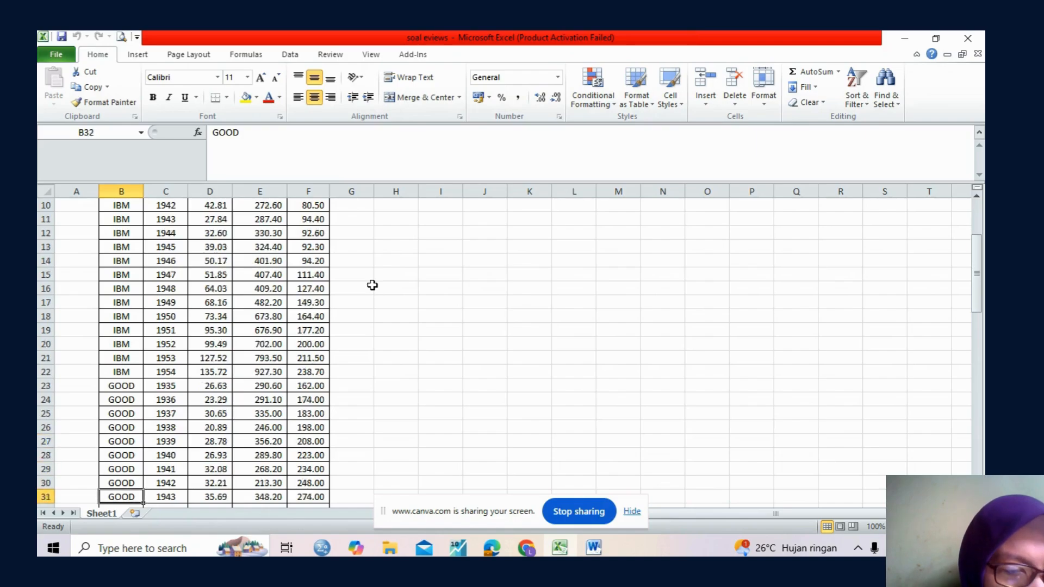
{"action": "key", "text": "Up"}
{"action": "key", "text": "Up"}
{"action": "key", "text": "Up"}
{"action": "key", "text": "Up"}
{"action": "key", "text": "Up"}
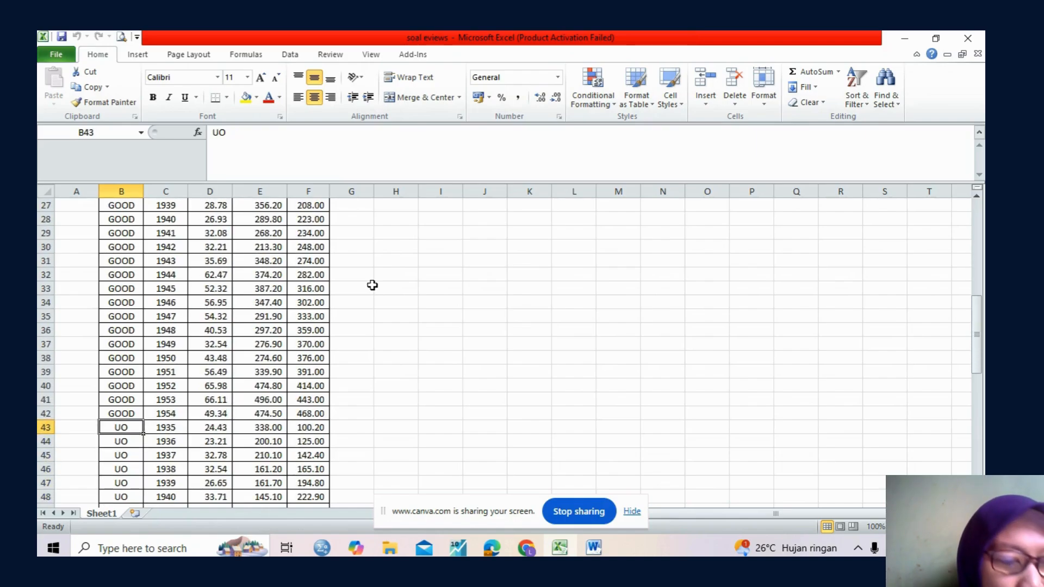
{"action": "key", "text": "Down"}
{"action": "key", "text": "Down"}
{"action": "key", "text": "Down"}
{"action": "key", "text": "Down"}
{"action": "key", "text": "Down"}
{"action": "key", "text": "Down"}
{"action": "key", "text": "Down"}
{"action": "key", "text": "Down"}
{"action": "key", "text": "Down"}
{"action": "key", "text": "Down"}
{"action": "key", "text": "Down"}
{"action": "key", "text": "Down"}
{"action": "key", "text": "Down"}
{"action": "key", "text": "Down"}
{"action": "key", "text": "Down"}
{"action": "key", "text": "Down"}
{"action": "key", "text": "Down"}
{"action": "key", "text": "Down"}
{"action": "key", "text": "Down"}
{"action": "key", "text": "Down"}
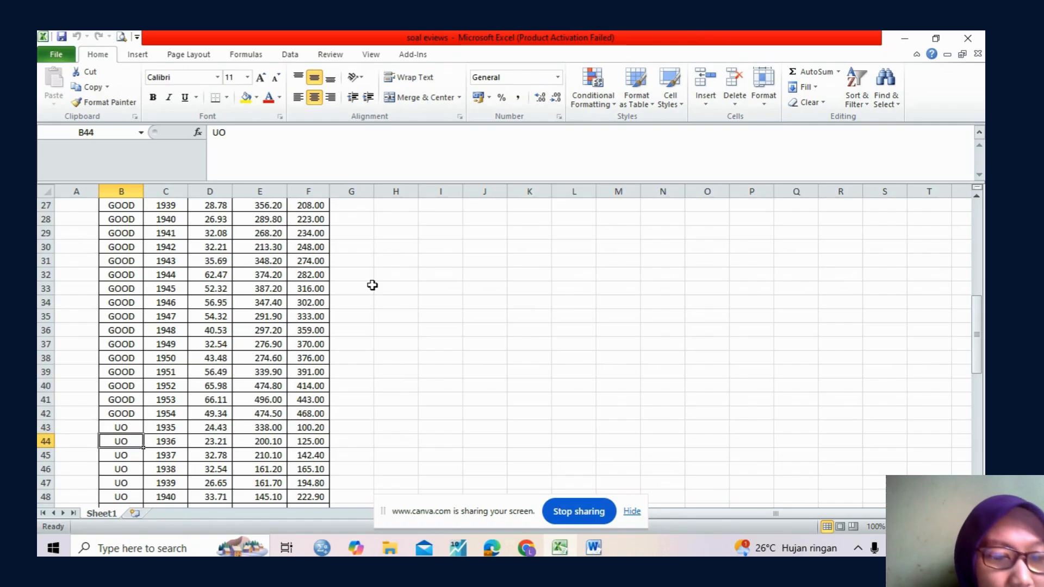
{"action": "key", "text": "Up"}
{"action": "key", "text": "Up"}
{"action": "key", "text": "Up"}
{"action": "key", "text": "Up"}
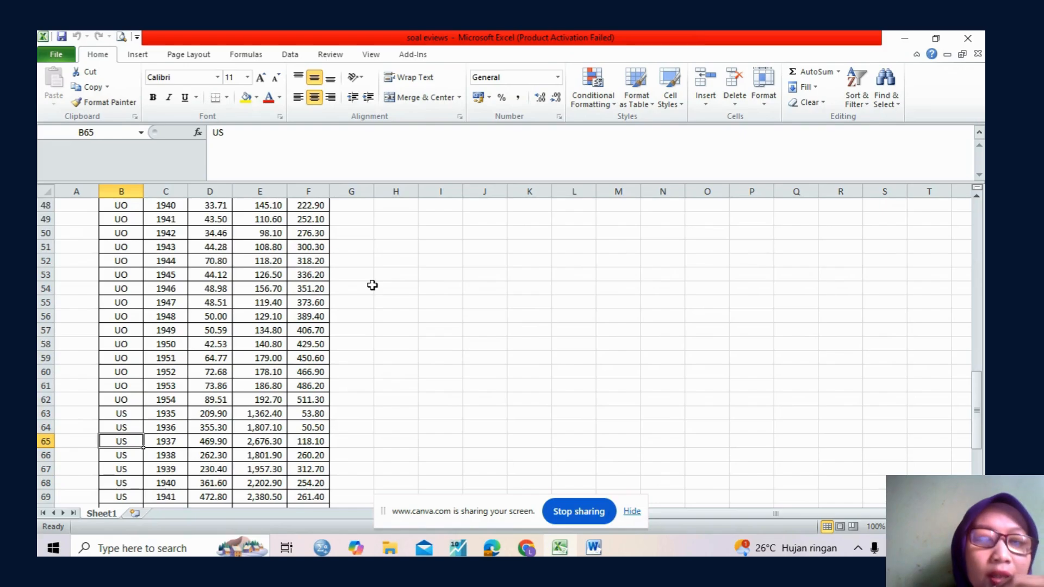
Step: Review the FIRM column back upward from the US rows to the last IBM row, cell B22
{"action": "key", "text": "Up"}
{"action": "key", "text": "Up"}
{"action": "key", "text": "Up"}
{"action": "key", "text": "Up"}
{"action": "key", "text": "Up"}
{"action": "key", "text": "Up"}
{"action": "key", "text": "Up"}
{"action": "key", "text": "Up"}
{"action": "key", "text": "Up"}
{"action": "key", "text": "Up"}
{"action": "key", "text": "Up"}
{"action": "key", "text": "Up"}
{"action": "key", "text": "Up"}
{"action": "key", "text": "Up"}
{"action": "key", "text": "Up"}
{"action": "key", "text": "Up"}
{"action": "key", "text": "Up"}
{"action": "key", "text": "Up"}
{"action": "key", "text": "Up"}
{"action": "key", "text": "Up"}
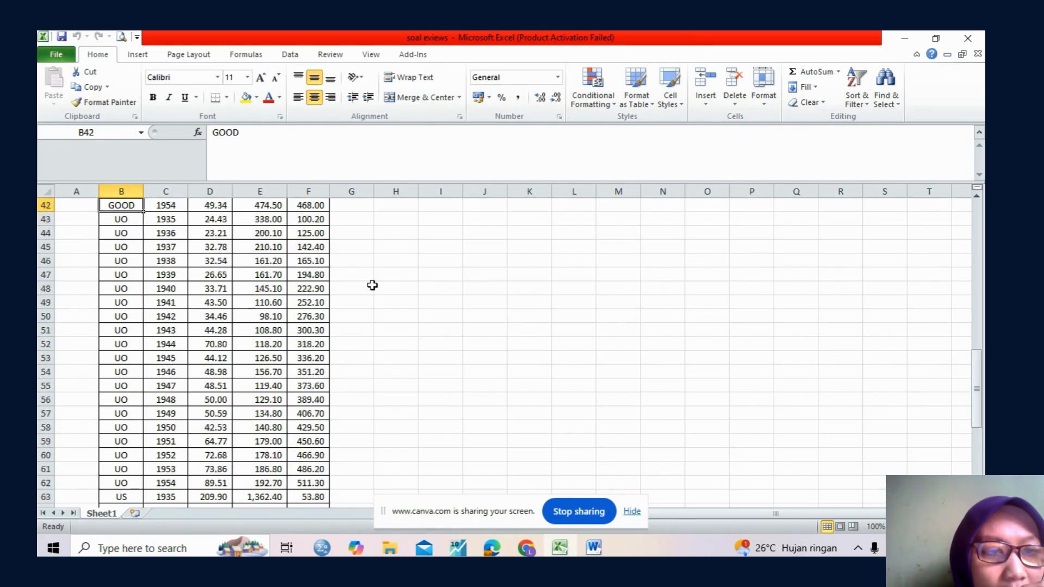
{"action": "key", "text": "Up"}
{"action": "key", "text": "Up"}
{"action": "key", "text": "Up"}
{"action": "key", "text": "Up"}
{"action": "key", "text": "Up"}
{"action": "key", "text": "Up"}
{"action": "key", "text": "Up"}
{"action": "key", "text": "Up"}
{"action": "key", "text": "Up"}
{"action": "key", "text": "Up"}
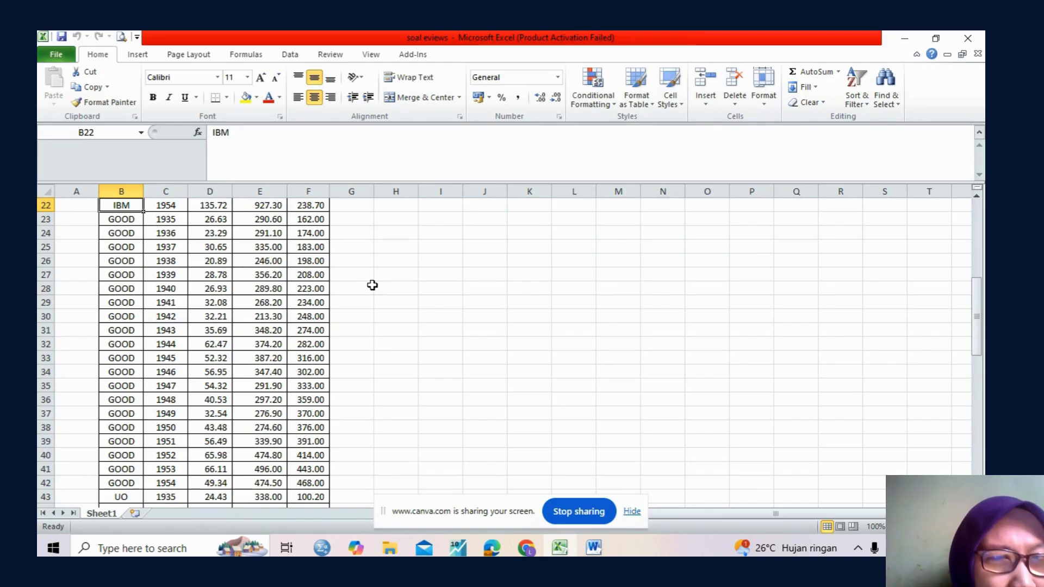
Step: Examine the Tahun column for the IBM rows upward from 1954, ending on the first year in cell C3
{"action": "key", "text": "Right"}
{"action": "key", "text": "Up"}
{"action": "key", "text": "Up"}
{"action": "key", "text": "Up"}
{"action": "key", "text": "Up"}
{"action": "key", "text": "Up"}
{"action": "key", "text": "Up"}
{"action": "key", "text": "Up"}
{"action": "key", "text": "Up"}
{"action": "key", "text": "Up"}
{"action": "key", "text": "Up"}
{"action": "key", "text": "Up"}
{"action": "key", "text": "Up"}
{"action": "key", "text": "Up"}
{"action": "key", "text": "Up"}
{"action": "key", "text": "Up"}
{"action": "key", "text": "Up"}
{"action": "key", "text": "Up"}
{"action": "key", "text": "Up"}
{"action": "key", "text": "Up"}
{"action": "key", "text": "Up"}
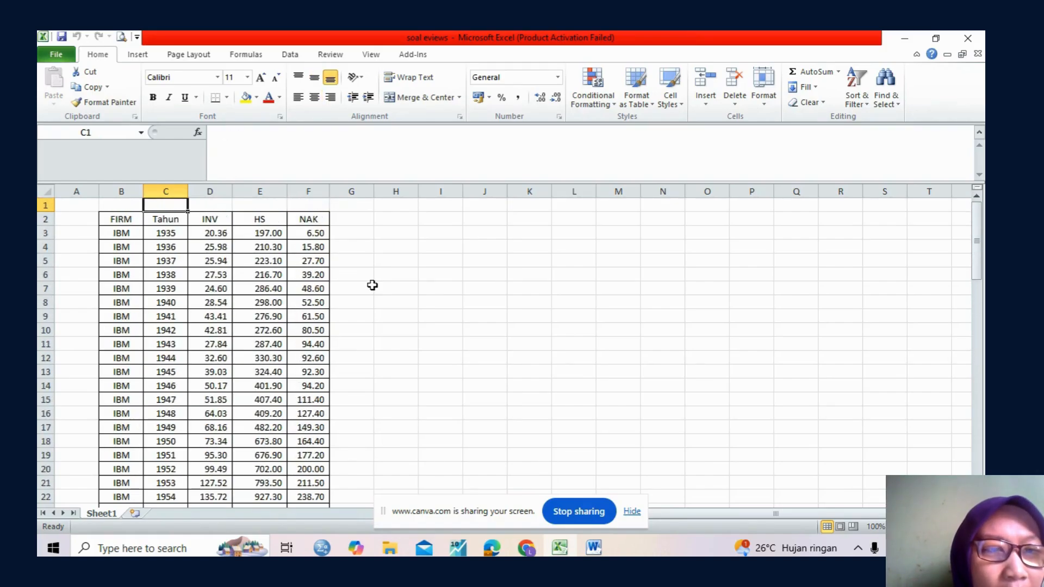
{"action": "key", "text": "Down"}
{"action": "key", "text": "Down"}
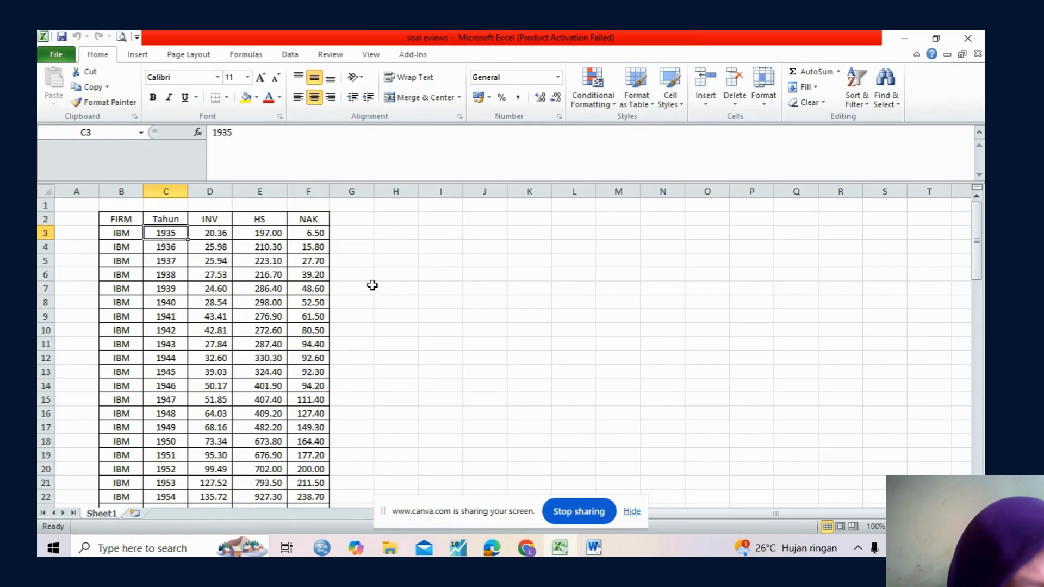
Step: Examine the Tahun column for the IBM firm downward from cell C3 to its last year in cell C22
{"action": "key", "text": "Down"}
{"action": "key", "text": "Down"}
{"action": "key", "text": "Down"}
{"action": "key", "text": "Down"}
{"action": "key", "text": "Down"}
{"action": "key", "text": "Down"}
{"action": "key", "text": "Down"}
{"action": "key", "text": "Down"}
{"action": "key", "text": "Down"}
{"action": "key", "text": "Down"}
{"action": "key", "text": "Down"}
{"action": "key", "text": "Down"}
{"action": "key", "text": "Down"}
{"action": "key", "text": "Down"}
{"action": "key", "text": "Down"}
{"action": "key", "text": "Down"}
{"action": "key", "text": "Down"}
{"action": "key", "text": "Down"}
{"action": "key", "text": "Down"}
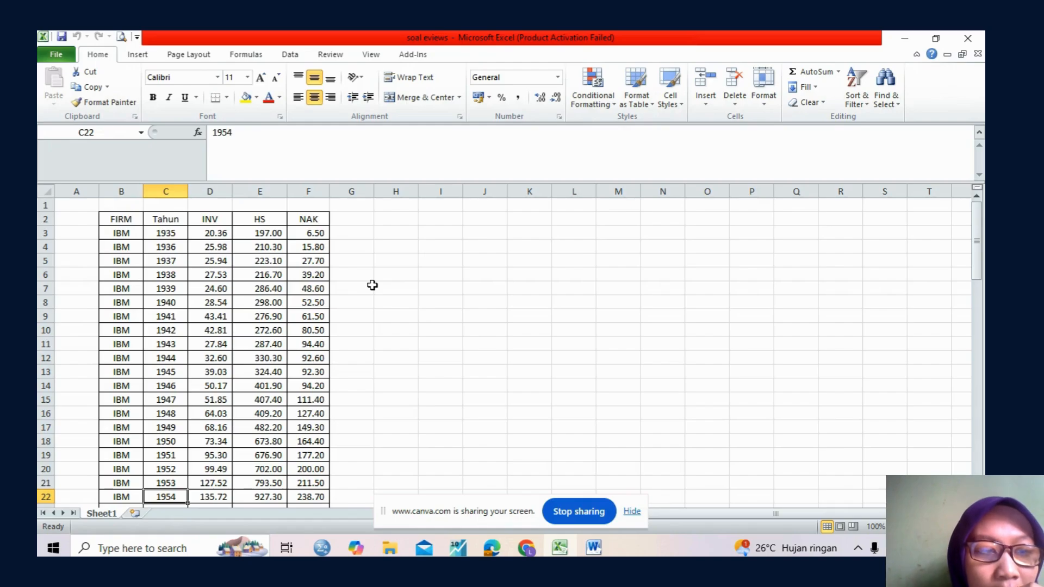
Step: Review the IBM years in the Tahun column back upward from cell C22 to the Tahun heading in C2
{"action": "key", "text": "Up"}
{"action": "key", "text": "Up"}
{"action": "key", "text": "Up"}
{"action": "key", "text": "Up"}
{"action": "key", "text": "Up"}
{"action": "key", "text": "Up"}
{"action": "key", "text": "Up"}
{"action": "key", "text": "Up"}
{"action": "key", "text": "Up"}
{"action": "key", "text": "Up"}
{"action": "key", "text": "Up"}
{"action": "key", "text": "Up"}
{"action": "key", "text": "Up"}
{"action": "key", "text": "Up"}
{"action": "key", "text": "Up"}
{"action": "key", "text": "Up"}
{"action": "key", "text": "Up"}
{"action": "key", "text": "Up"}
{"action": "key", "text": "Up"}
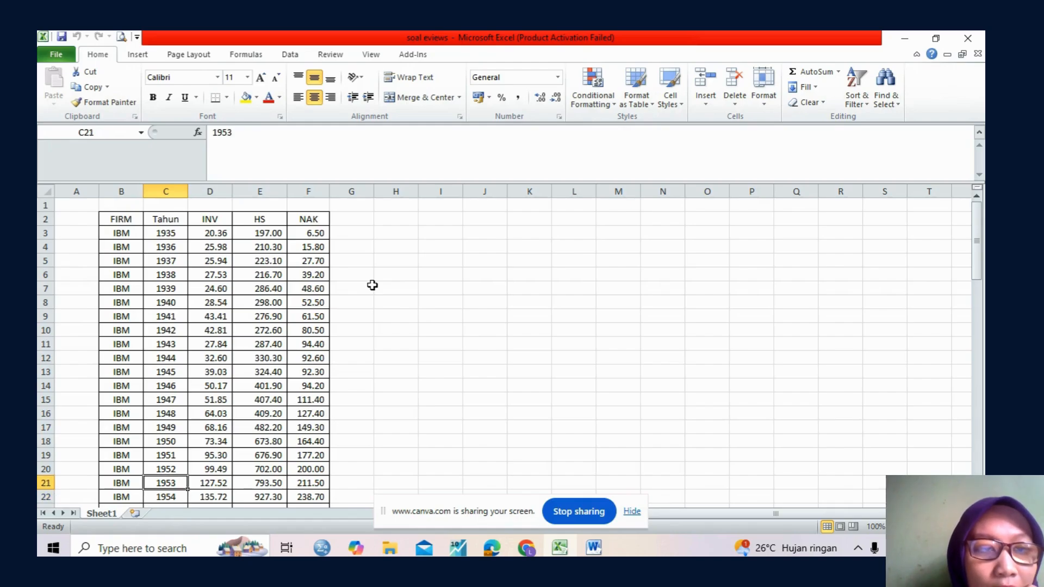
{"action": "key", "text": "Up"}
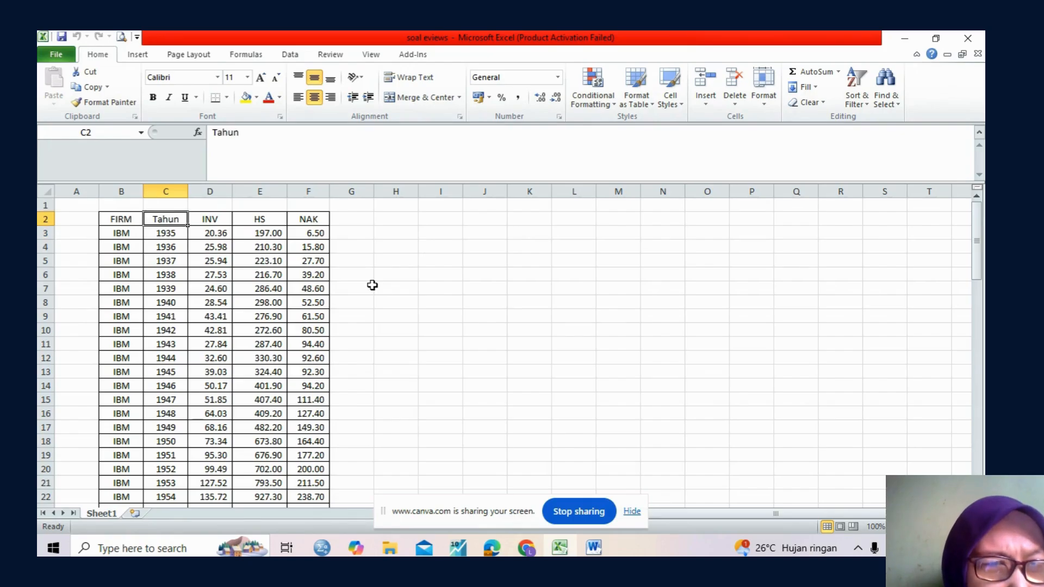
Step: Examine the INV, HS and NAK variable headings in row 2, going back and forth between them
{"action": "key", "text": "Right"}
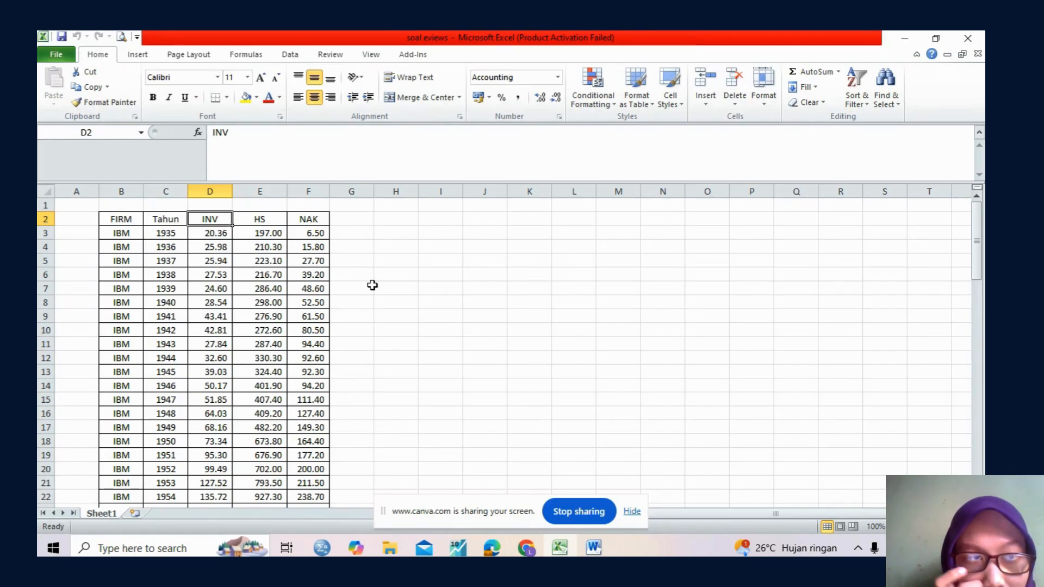
{"action": "key", "text": "Right"}
{"action": "key", "text": "Right"}
{"action": "key", "text": "Left"}
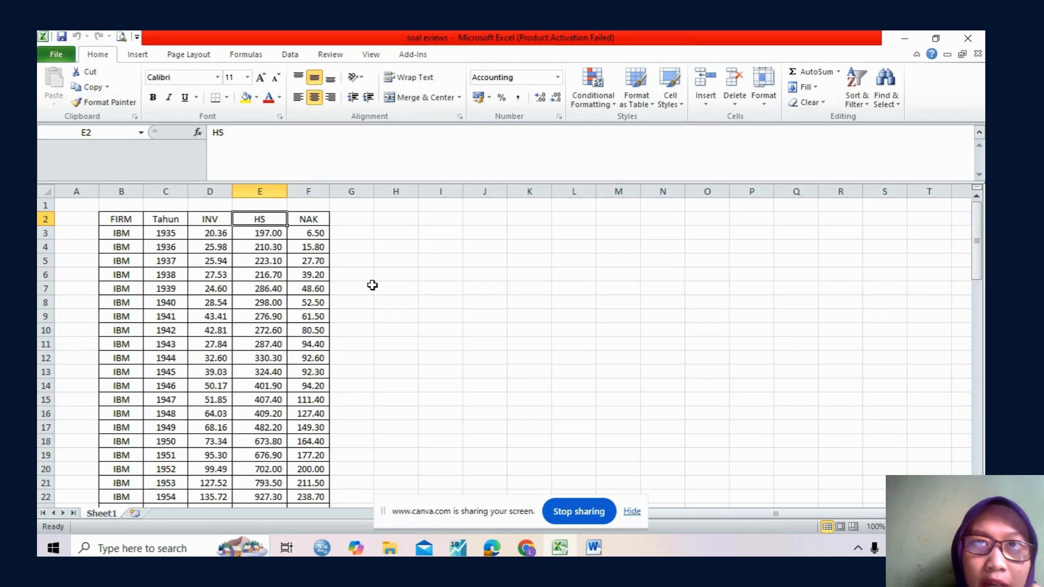
{"action": "key", "text": "Right"}
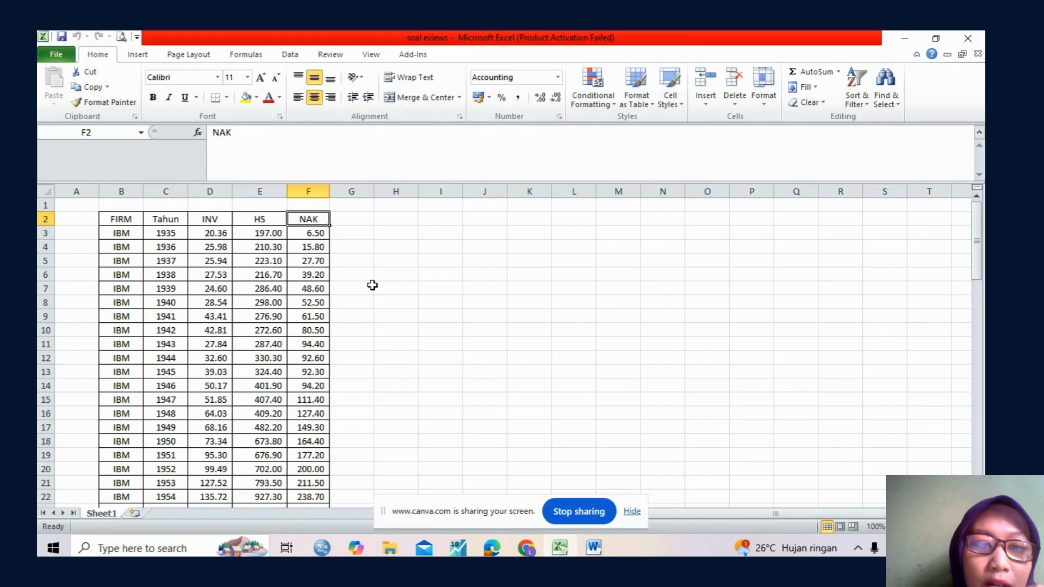
{"action": "key", "text": "Left"}
{"action": "key", "text": "Left"}
{"action": "key", "text": "Left"}
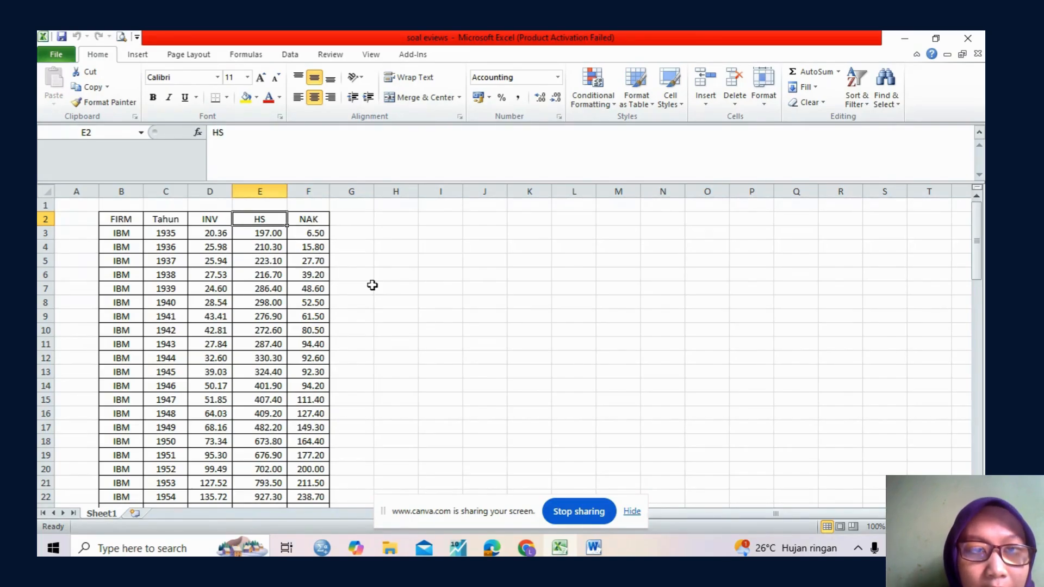
{"action": "key", "text": "Left"}
{"action": "key", "text": "Right"}
{"action": "key", "text": "Right"}
{"action": "key", "text": "Right"}
{"action": "key", "text": "Right"}
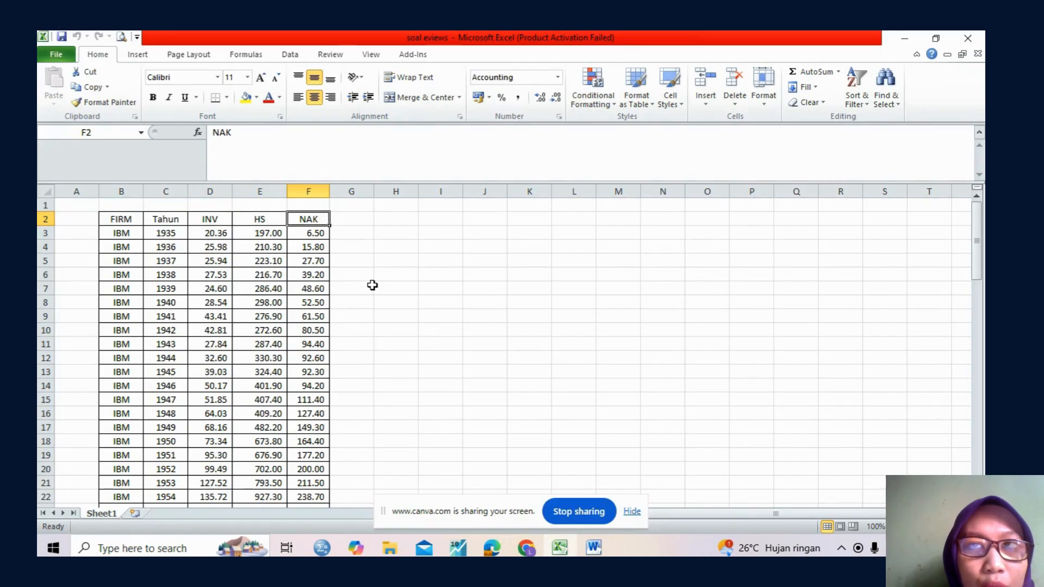
{"action": "key", "text": "Left"}
{"action": "key", "text": "Left"}
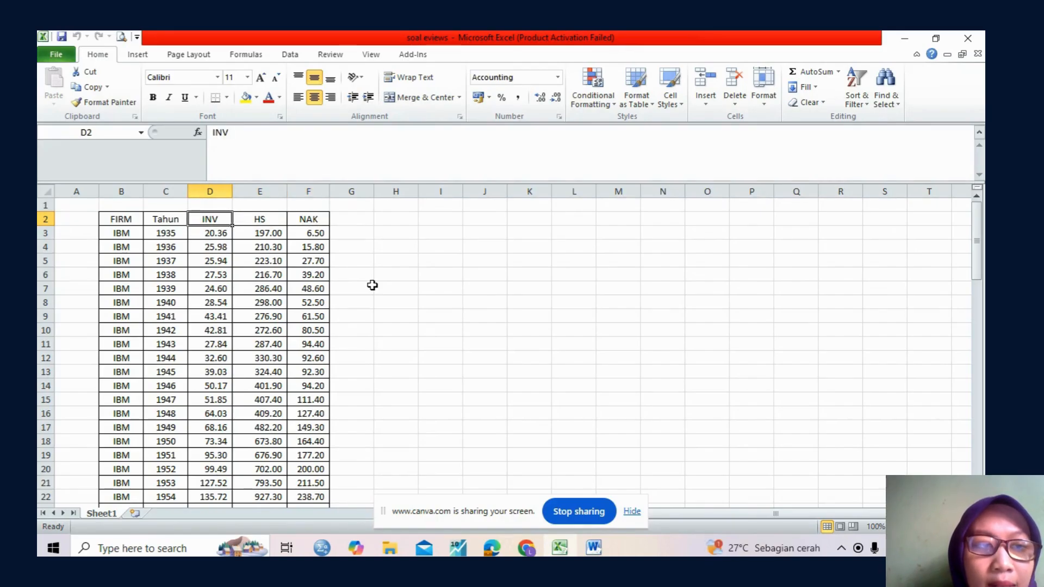
Step: Review the row 2 headings from FIRM across to NAK, and return to the Tahun heading
{"action": "key", "text": "Left"}
{"action": "key", "text": "Left"}
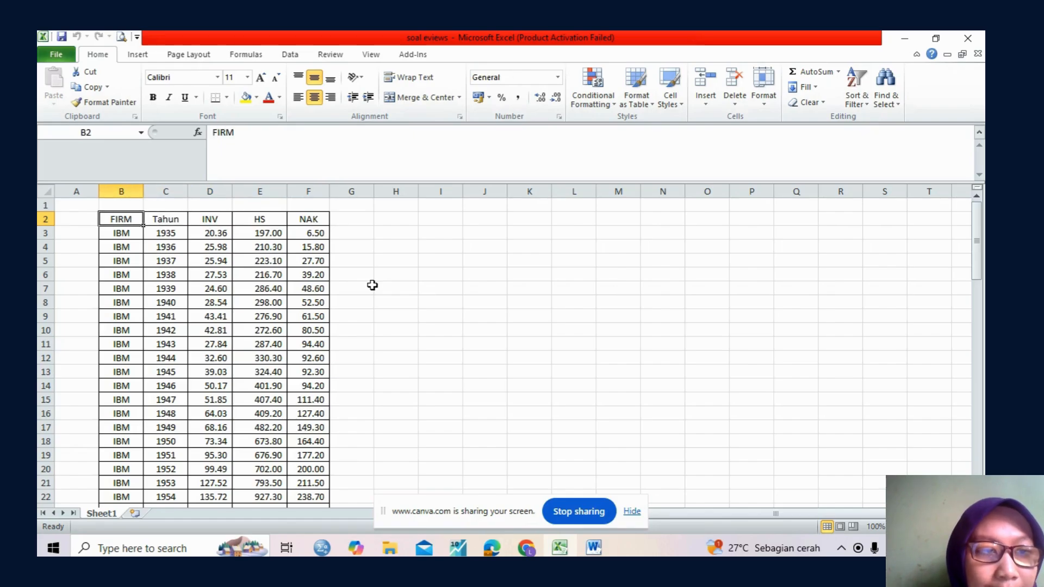
{"action": "key", "text": "Right"}
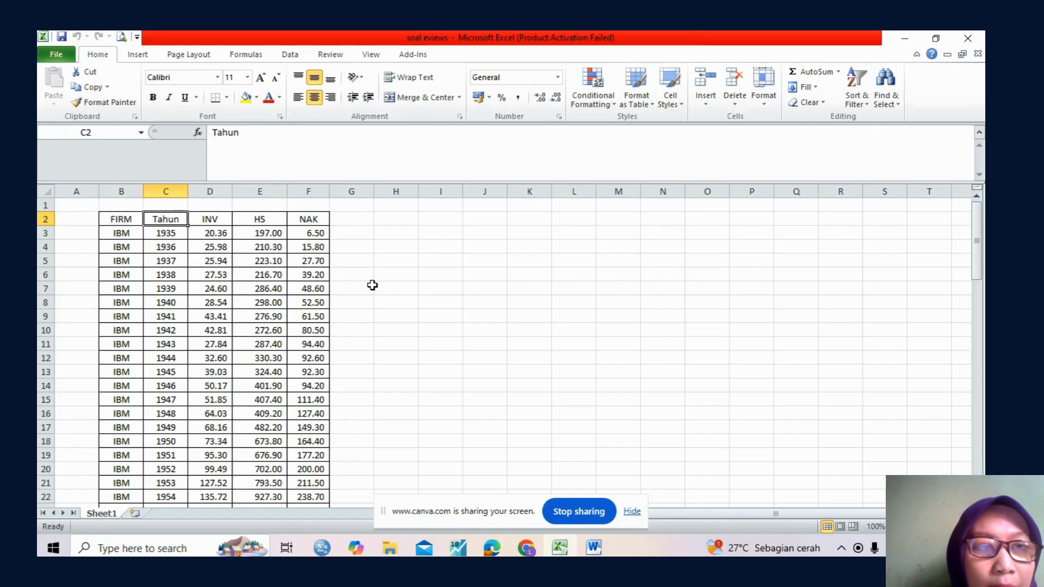
{"action": "key", "text": "Right"}
{"action": "key", "text": "Right"}
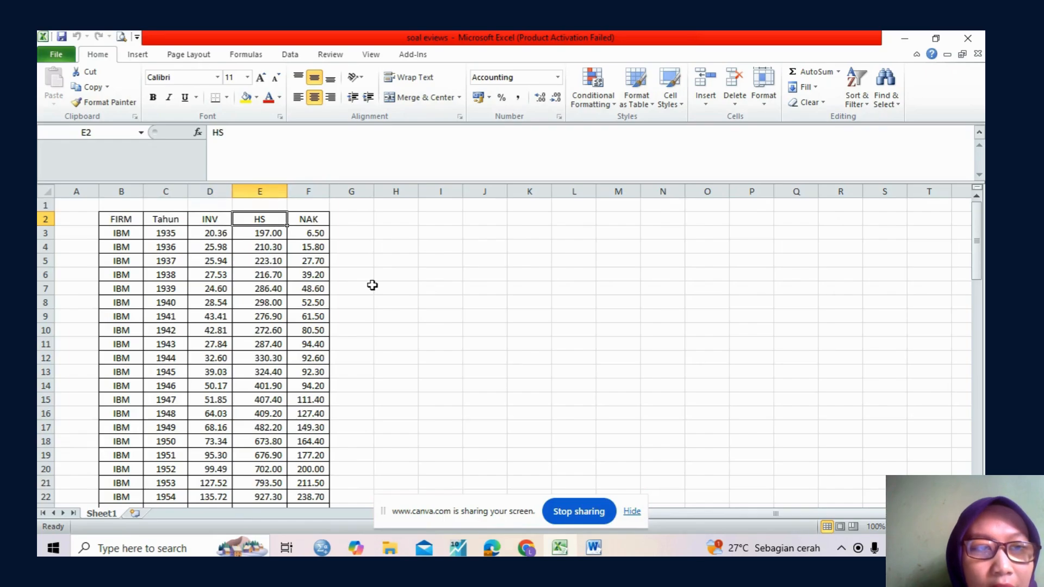
{"action": "key", "text": "Right"}
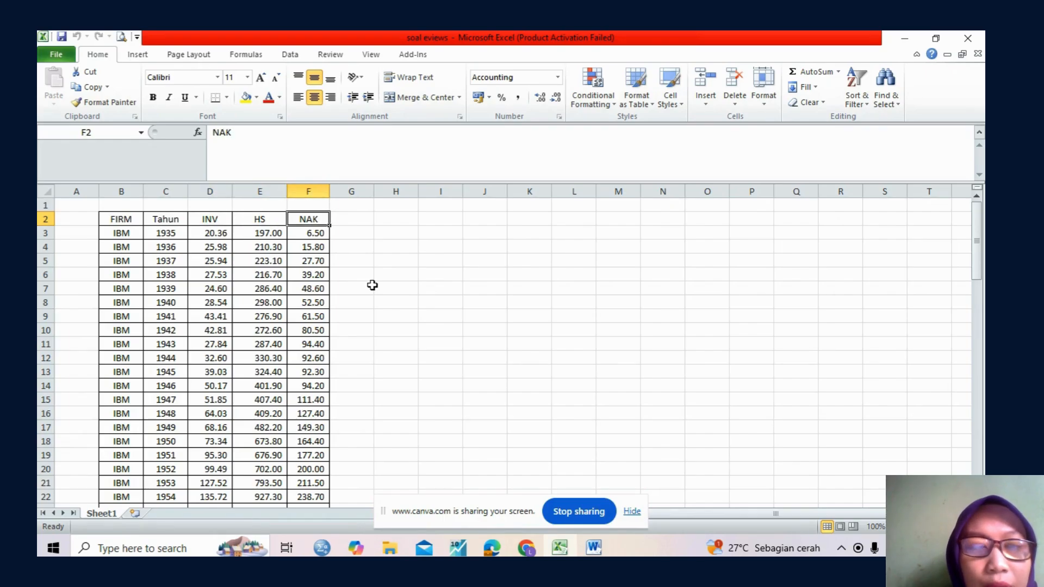
{"action": "key", "text": "Left"}
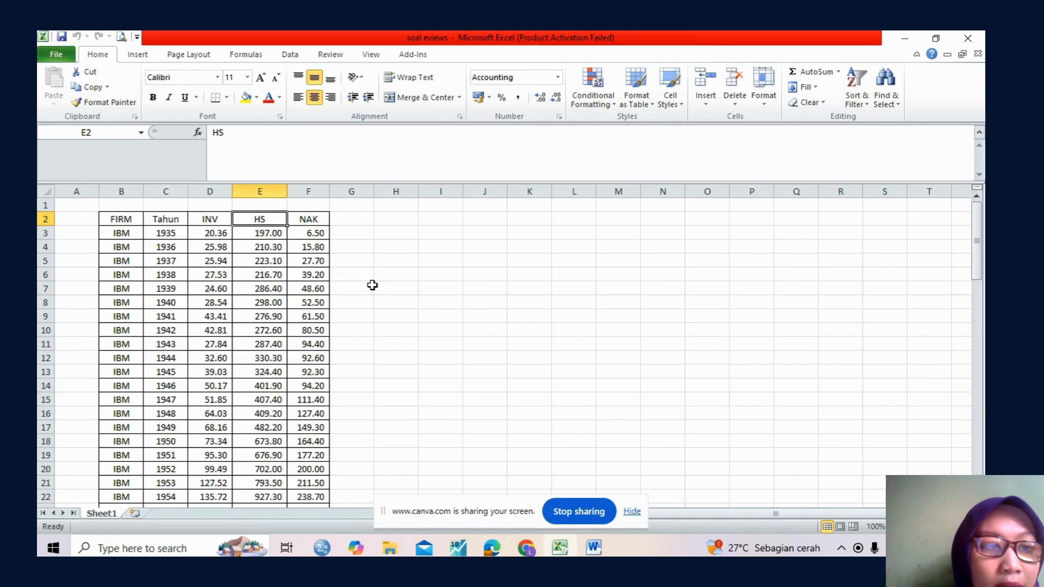
{"action": "key", "text": "Left"}
{"action": "key", "text": "Left"}
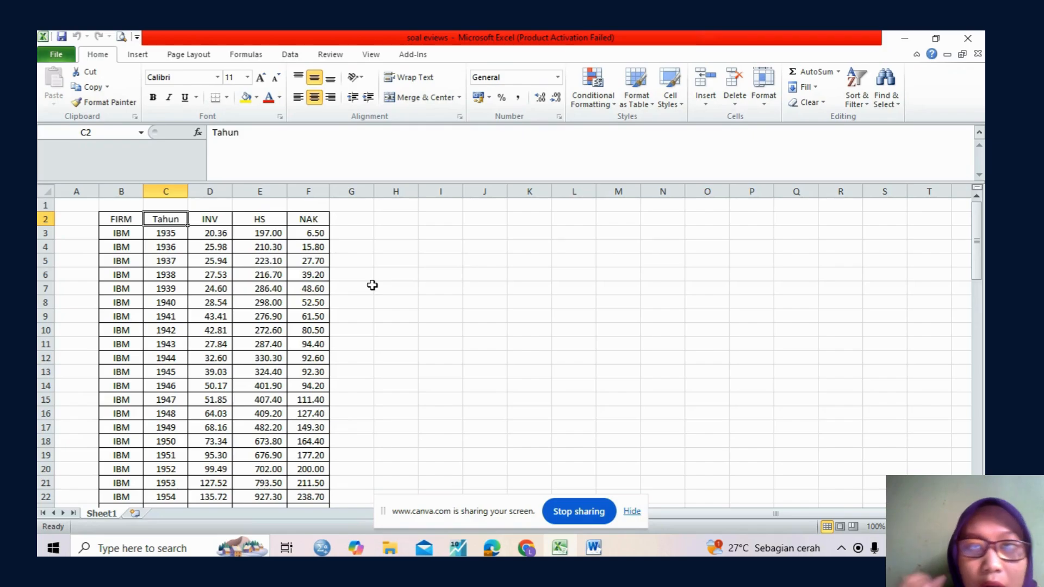
Step: Examine the IBM entries in the FIRM column down to cell B10 and back up to cell B3
{"action": "key", "text": "Left"}
{"action": "key", "text": "Down"}
{"action": "key", "text": "Down"}
{"action": "key", "text": "Down"}
{"action": "key", "text": "Down"}
{"action": "key", "text": "Down"}
{"action": "key", "text": "Down"}
{"action": "key", "text": "Down"}
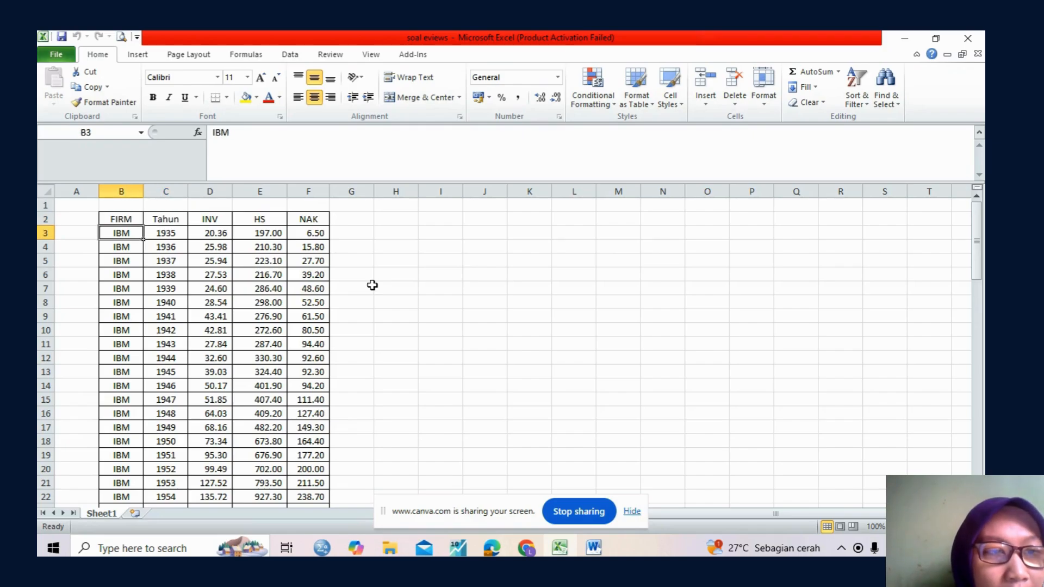
{"action": "key", "text": "Down"}
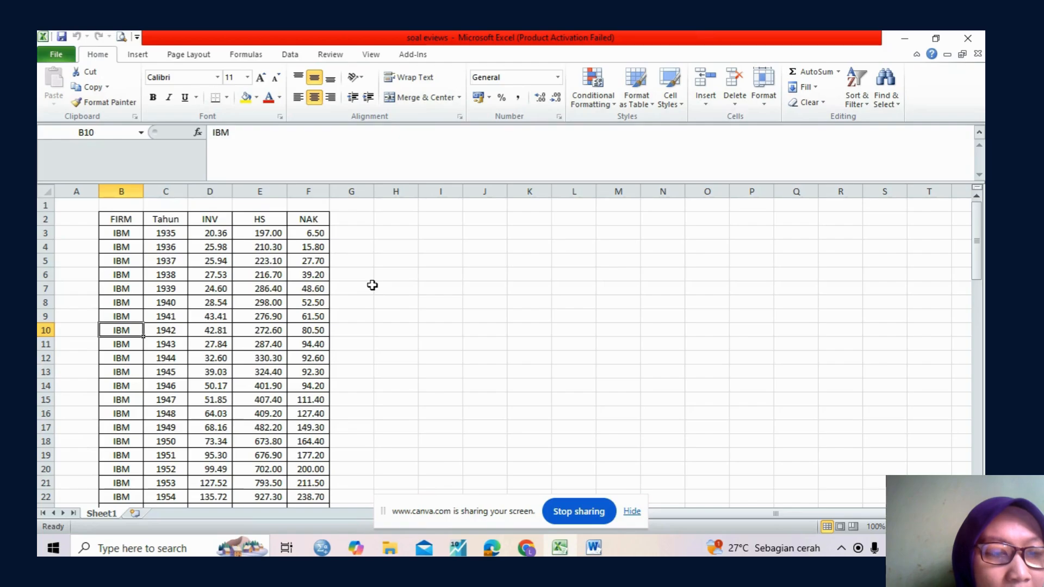
{"action": "key", "text": "Up"}
{"action": "key", "text": "Up"}
{"action": "key", "text": "Up"}
{"action": "key", "text": "Up"}
{"action": "key", "text": "Up"}
{"action": "key", "text": "Up"}
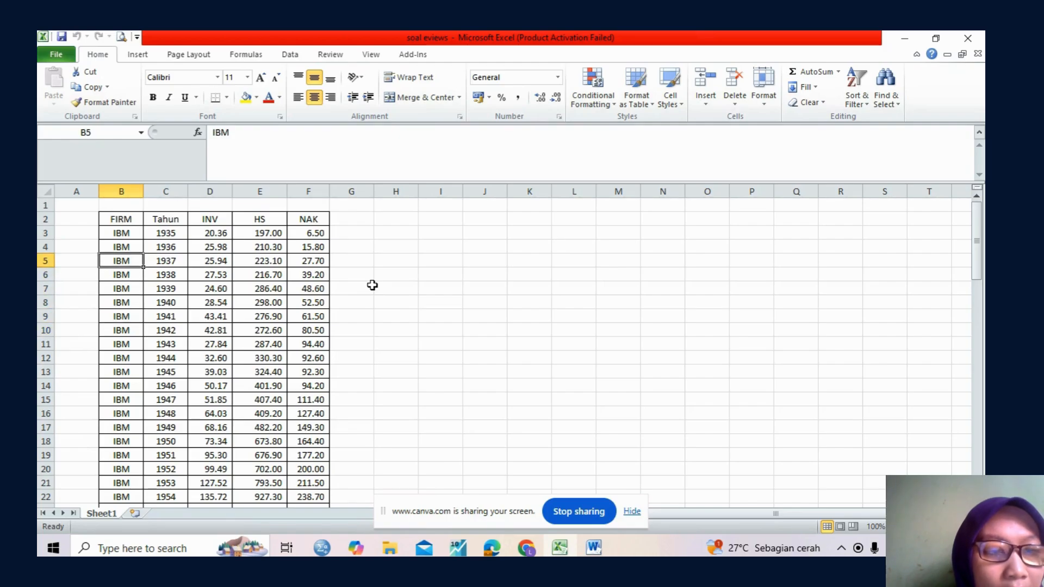
{"action": "key", "text": "Up"}
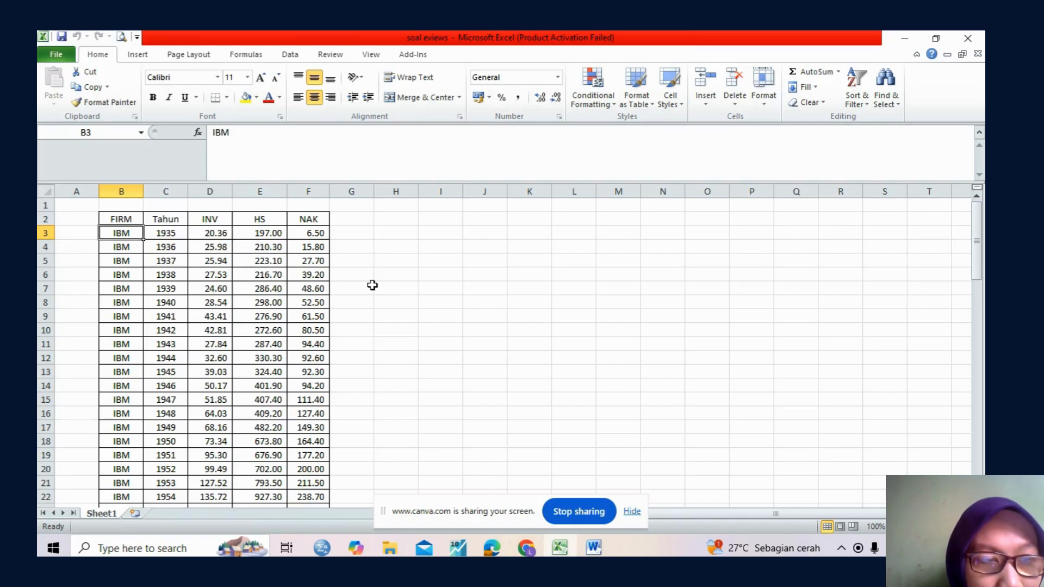
{"action": "key", "text": "Down"}
{"action": "key", "text": "Up"}
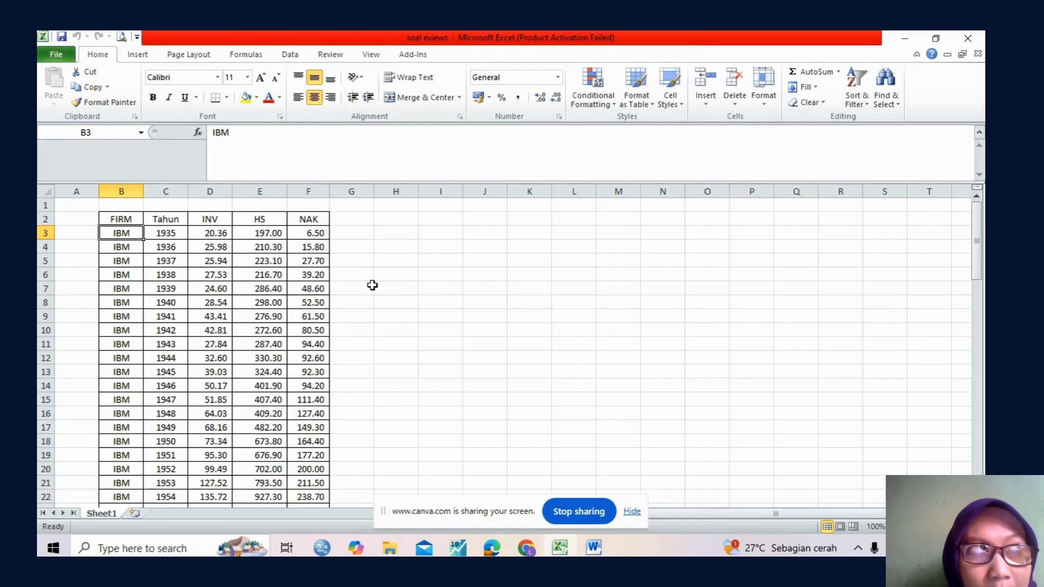
Step: Compare the first firm entry in B3 with the first year in C3 and the Tahun heading in C2
{"action": "key", "text": "Right"}
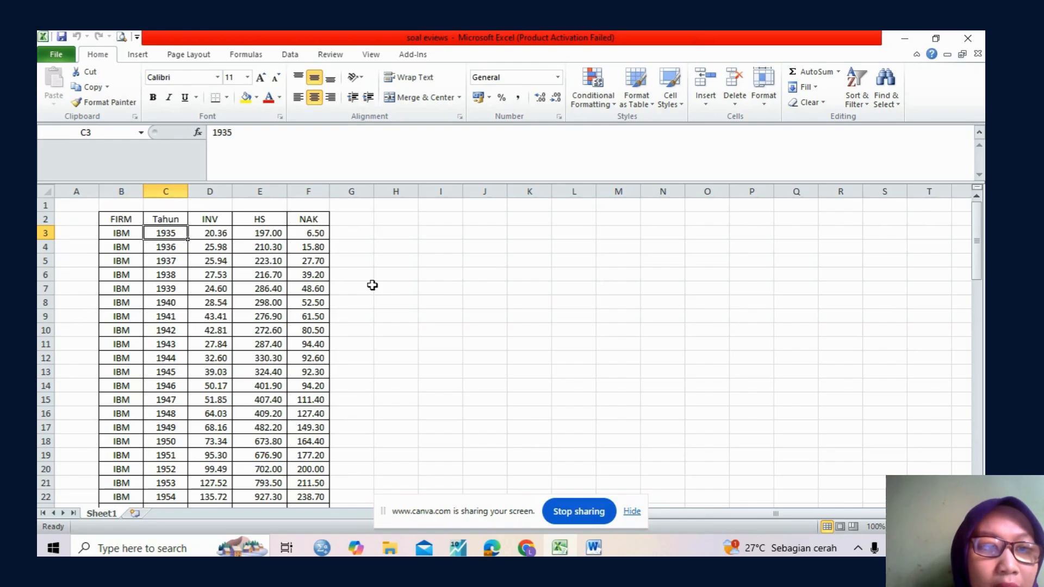
{"action": "key", "text": "Up"}
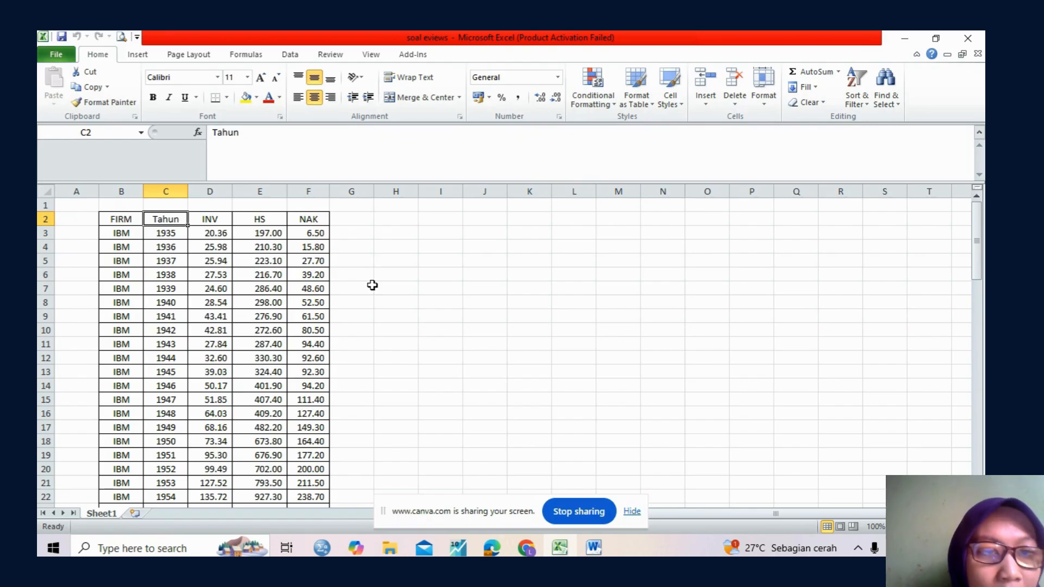
{"action": "key", "text": "Down"}
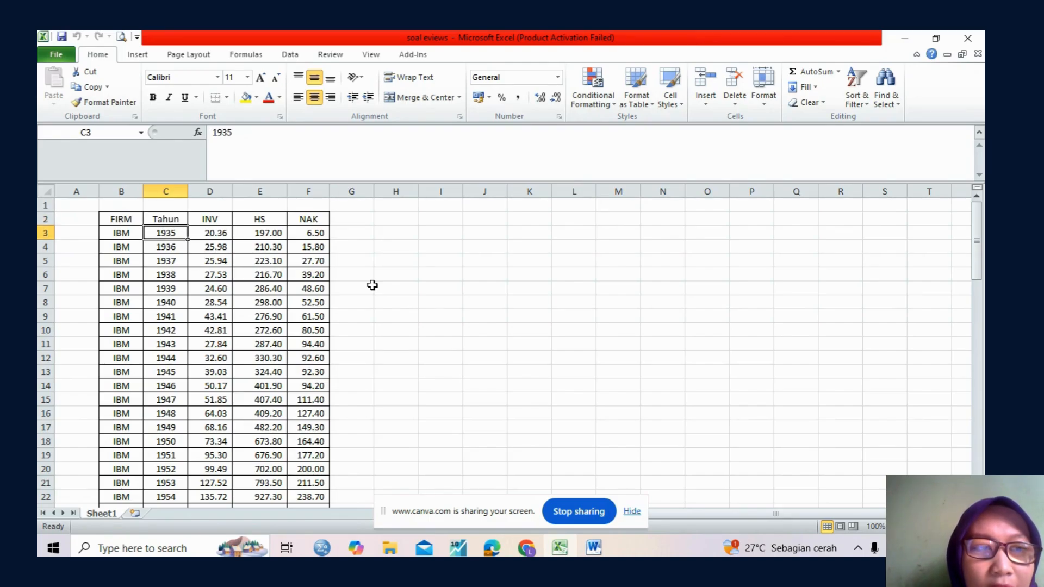
{"action": "key", "text": "Left"}
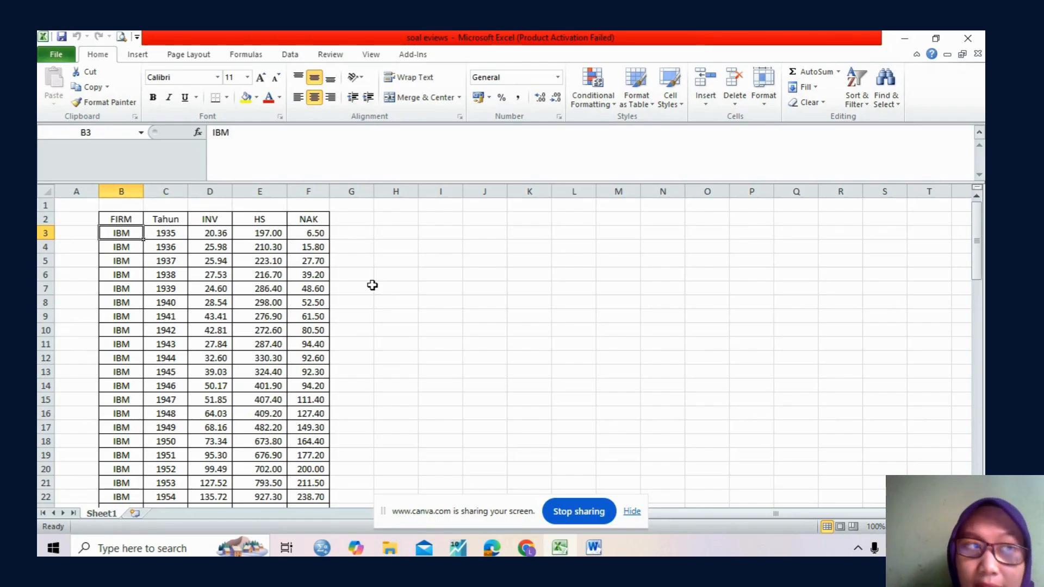
{"action": "key", "text": "Right"}
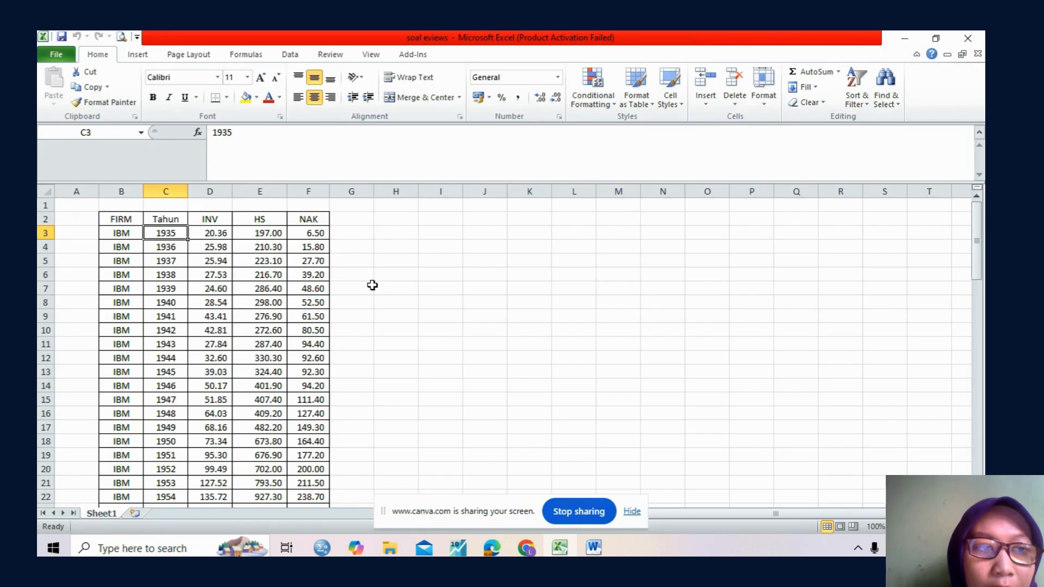
{"action": "key", "text": "Up"}
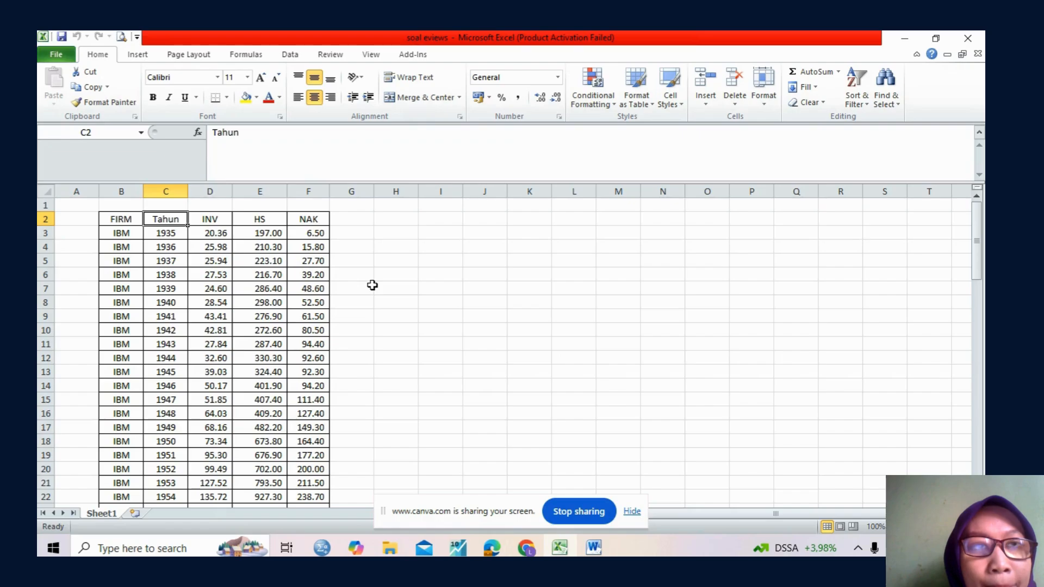
Step: Review the column headings once more from FIRM through INV and HS to NAK, ending back on Tahun
{"action": "key", "text": "Left"}
{"action": "key", "text": "Right"}
{"action": "key", "text": "Right"}
{"action": "key", "text": "Right"}
{"action": "key", "text": "Right"}
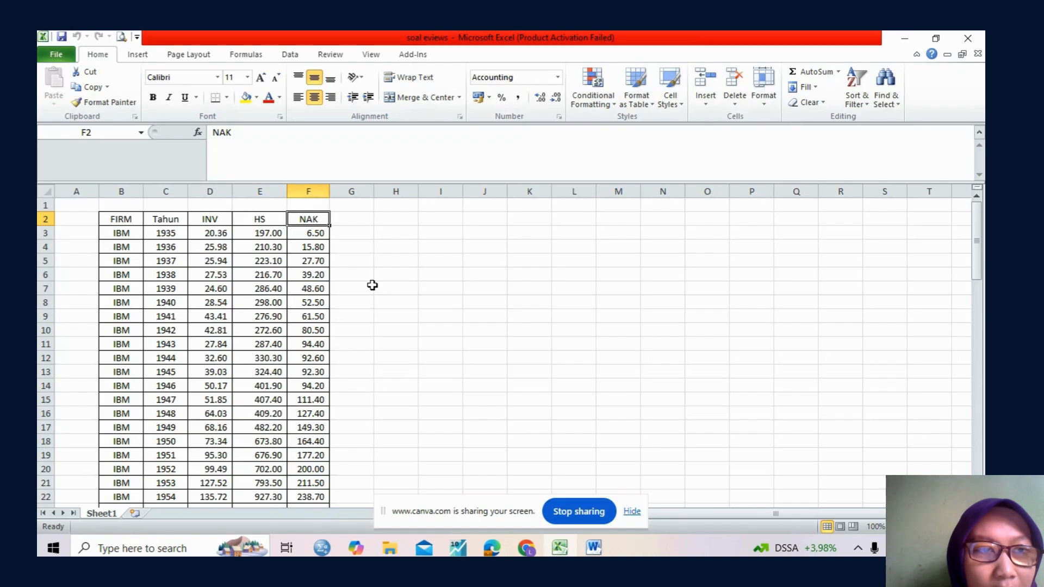
{"action": "key", "text": "Left"}
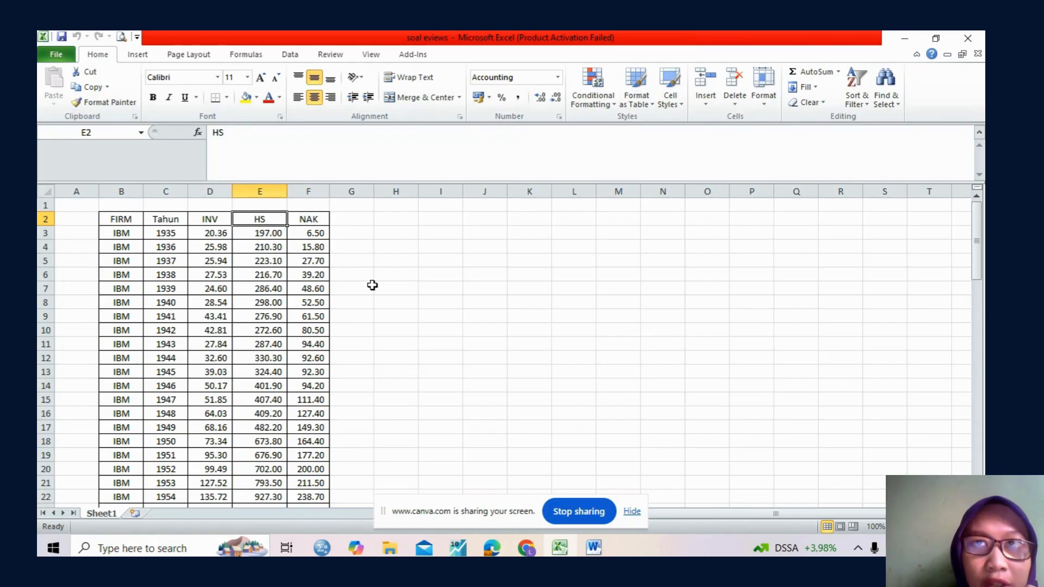
{"action": "key", "text": "Left"}
{"action": "key", "text": "Left"}
Step: Examine the first few IBM years in the Tahun column, rows 3 to 6
{"action": "key", "text": "Down"}
{"action": "key", "text": "Down"}
{"action": "key", "text": "Down"}
{"action": "key", "text": "Down"}
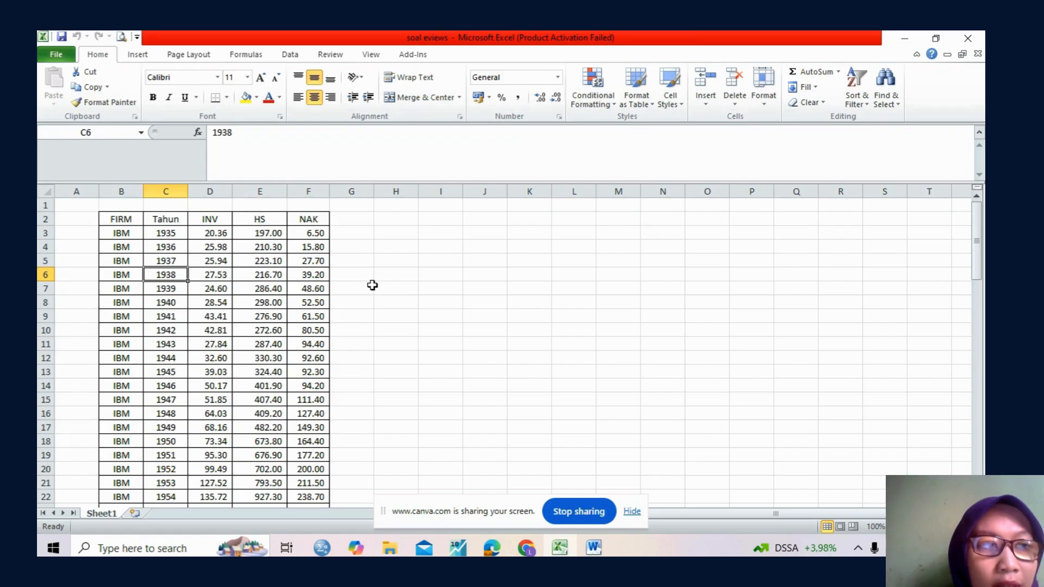
{"action": "key", "text": "Up"}
{"action": "key", "text": "Up"}
{"action": "key", "text": "Up"}
{"action": "key", "text": "Down"}
{"action": "key", "text": "Down"}
{"action": "key", "text": "Down"}
{"action": "key", "text": "Down"}
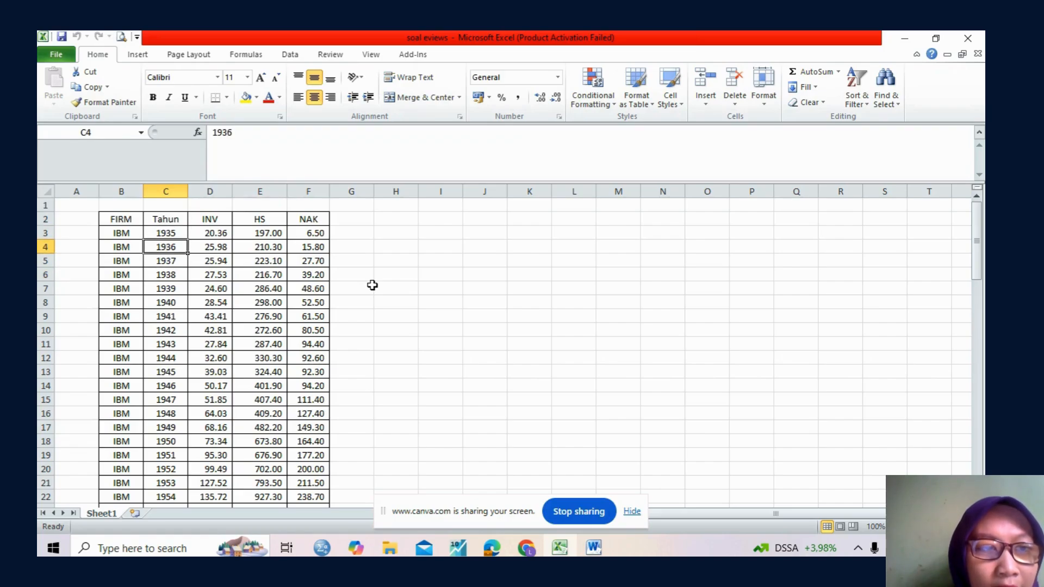
Step: Examine the years in the Tahun column for each firm, from the IBM rows down past the last US row
{"action": "key", "text": "Down"}
{"action": "key", "text": "Down"}
{"action": "key", "text": "Down"}
{"action": "key", "text": "Down"}
{"action": "key", "text": "Down"}
{"action": "key", "text": "Down"}
{"action": "key", "text": "Down"}
{"action": "key", "text": "Down"}
{"action": "key", "text": "Down"}
{"action": "key", "text": "Down"}
{"action": "key", "text": "Down"}
{"action": "key", "text": "Down"}
{"action": "key", "text": "Down"}
{"action": "key", "text": "Down"}
{"action": "key", "text": "Down"}
{"action": "key", "text": "Down"}
{"action": "key", "text": "Down"}
{"action": "key", "text": "Down"}
{"action": "key", "text": "Down"}
{"action": "key", "text": "Down"}
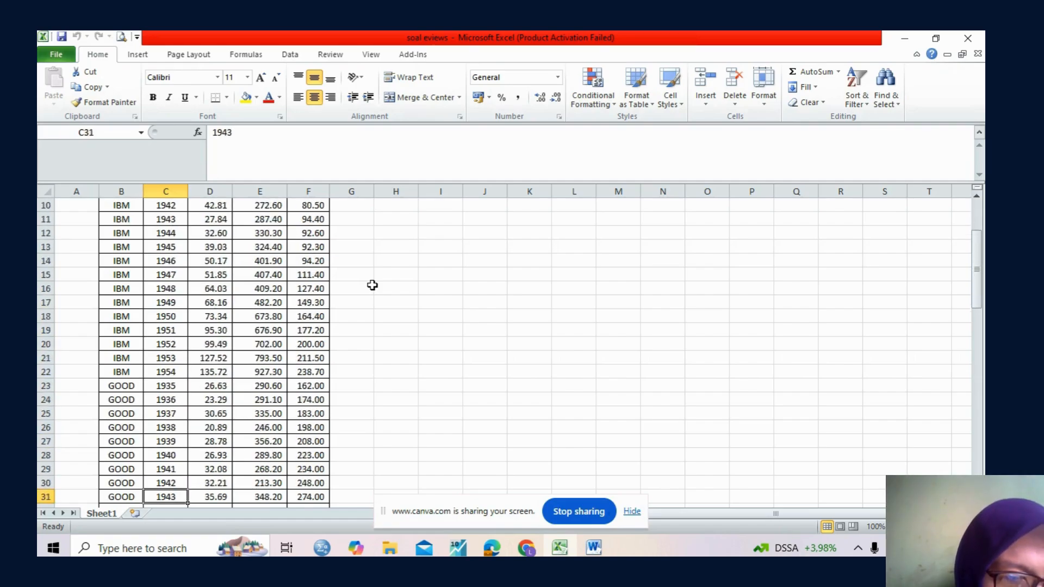
{"action": "key", "text": "Down"}
{"action": "key", "text": "Down"}
{"action": "key", "text": "Down"}
{"action": "key", "text": "Down"}
{"action": "key", "text": "Down"}
{"action": "key", "text": "Down"}
{"action": "key", "text": "Down"}
{"action": "key", "text": "Down"}
{"action": "key", "text": "Down"}
{"action": "key", "text": "Down"}
{"action": "key", "text": "Down"}
{"action": "key", "text": "Down"}
{"action": "key", "text": "Down"}
{"action": "key", "text": "Down"}
{"action": "key", "text": "Down"}
{"action": "key", "text": "Down"}
{"action": "key", "text": "Down"}
{"action": "key", "text": "Down"}
{"action": "key", "text": "Down"}
{"action": "key", "text": "Down"}
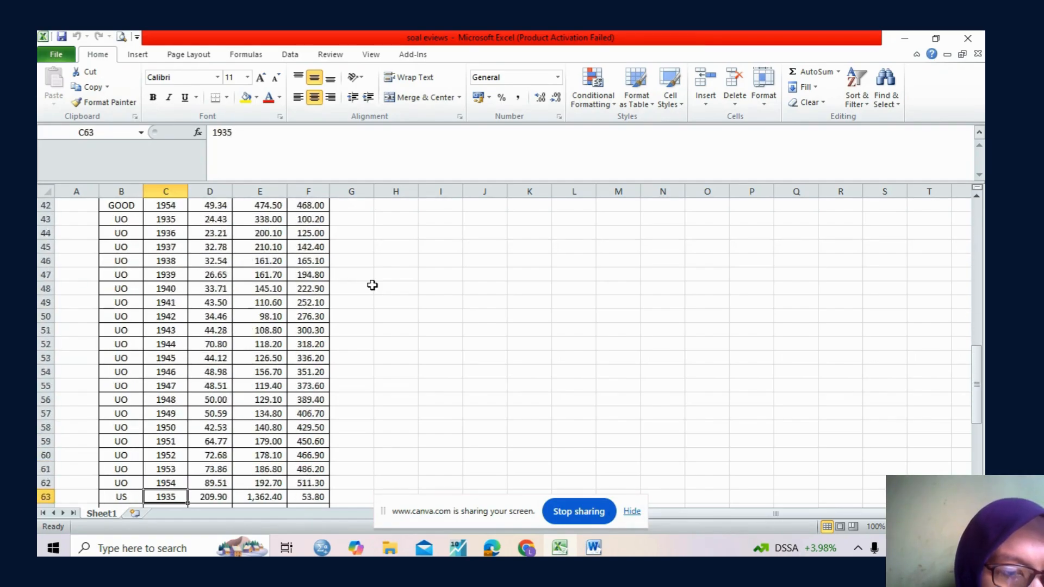
{"action": "key", "text": "Down"}
{"action": "key", "text": "Down"}
{"action": "key", "text": "Down"}
{"action": "key", "text": "Down"}
{"action": "key", "text": "Down"}
{"action": "key", "text": "Down"}
{"action": "key", "text": "Down"}
{"action": "key", "text": "Down"}
{"action": "key", "text": "Down"}
{"action": "key", "text": "Down"}
{"action": "key", "text": "Down"}
{"action": "key", "text": "Down"}
{"action": "key", "text": "Down"}
{"action": "key", "text": "Down"}
{"action": "key", "text": "Down"}
{"action": "key", "text": "Down"}
Step: Review the Tahun column in reverse, from below the US rows back up through UO, GOOD and IBM to C1
{"action": "key", "text": "Up"}
{"action": "key", "text": "Up"}
{"action": "key", "text": "Up"}
{"action": "key", "text": "Up"}
{"action": "key", "text": "Up"}
{"action": "key", "text": "Up"}
{"action": "key", "text": "Up"}
{"action": "key", "text": "Up"}
{"action": "key", "text": "Up"}
{"action": "key", "text": "Up"}
{"action": "key", "text": "Up"}
{"action": "key", "text": "Up"}
{"action": "key", "text": "Up"}
{"action": "key", "text": "Up"}
{"action": "key", "text": "Up"}
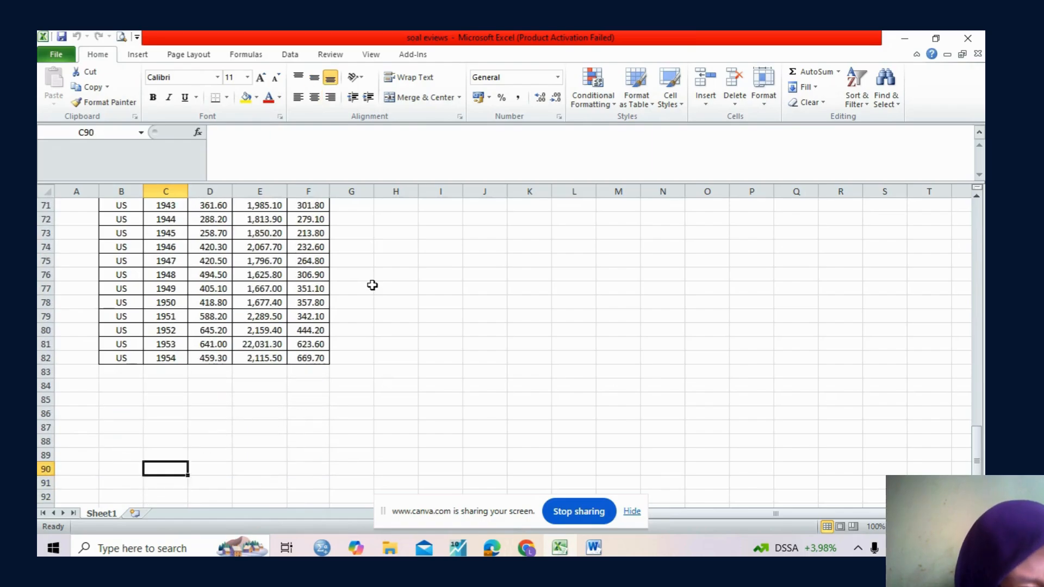
{"action": "key", "text": "Up"}
{"action": "key", "text": "Up"}
{"action": "key", "text": "Up"}
{"action": "key", "text": "Up"}
{"action": "key", "text": "Up"}
{"action": "key", "text": "Up"}
{"action": "key", "text": "Up"}
{"action": "key", "text": "Up"}
{"action": "key", "text": "Up"}
{"action": "key", "text": "Up"}
{"action": "key", "text": "Up"}
{"action": "key", "text": "Up"}
{"action": "key", "text": "Up"}
{"action": "key", "text": "Up"}
{"action": "key", "text": "Up"}
{"action": "key", "text": "Up"}
{"action": "key", "text": "Up"}
{"action": "key", "text": "Up"}
{"action": "key", "text": "Up"}
{"action": "key", "text": "Up"}
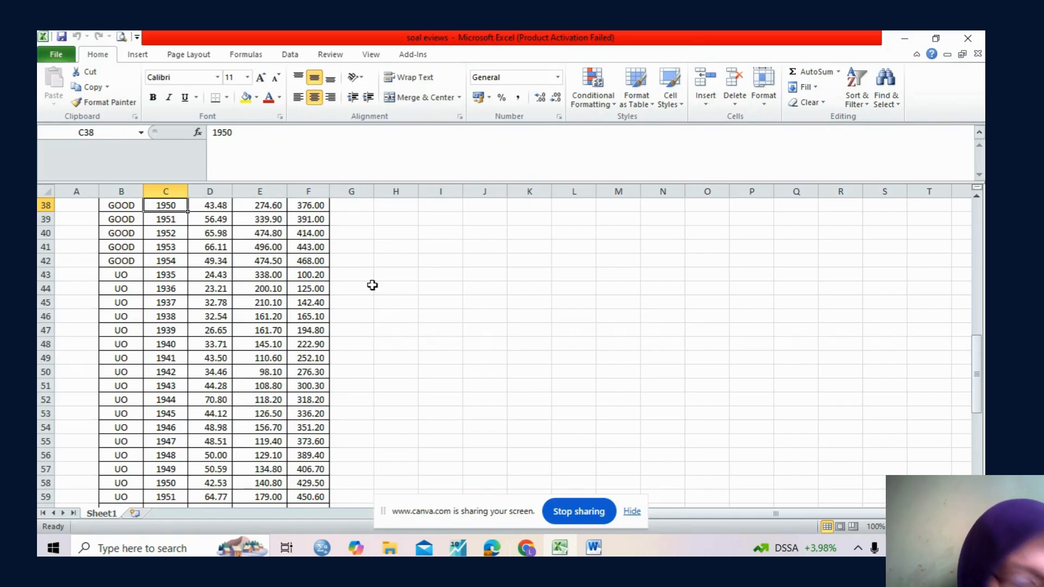
{"action": "key", "text": "Up"}
{"action": "key", "text": "Up"}
{"action": "key", "text": "Up"}
{"action": "key", "text": "Up"}
{"action": "key", "text": "Up"}
{"action": "key", "text": "Up"}
{"action": "key", "text": "Up"}
{"action": "key", "text": "Up"}
{"action": "key", "text": "Up"}
{"action": "key", "text": "Up"}
{"action": "key", "text": "Up"}
{"action": "key", "text": "Up"}
{"action": "key", "text": "Up"}
{"action": "key", "text": "Up"}
{"action": "key", "text": "Up"}
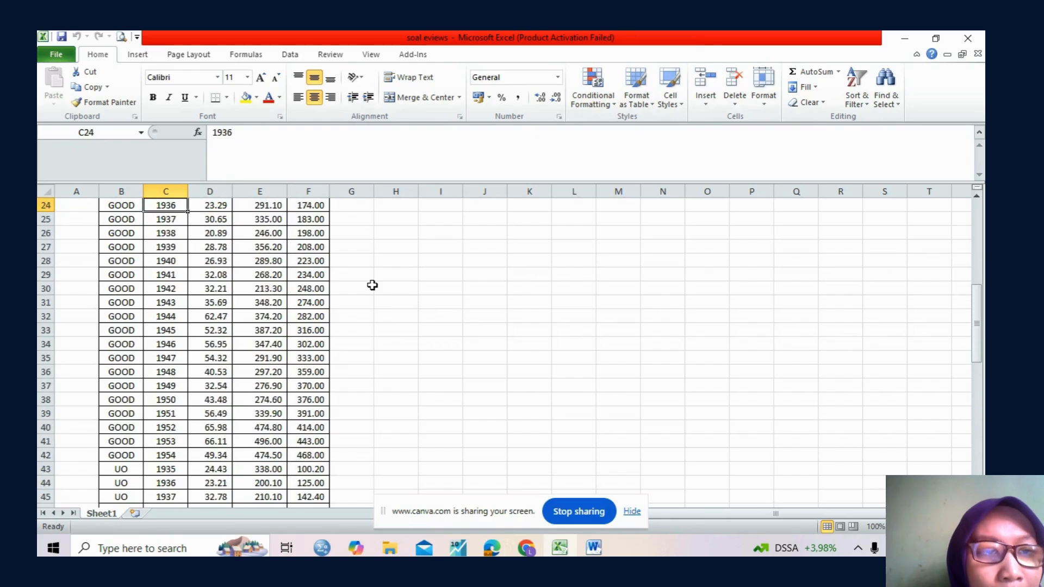
{"action": "key", "text": "Up"}
{"action": "key", "text": "Up"}
{"action": "key", "text": "Up"}
{"action": "key", "text": "Up"}
{"action": "key", "text": "Up"}
{"action": "key", "text": "Up"}
{"action": "key", "text": "Up"}
{"action": "key", "text": "Up"}
{"action": "key", "text": "Up"}
{"action": "key", "text": "Up"}
{"action": "key", "text": "Up"}
{"action": "key", "text": "Up"}
{"action": "key", "text": "Up"}
{"action": "key", "text": "Up"}
{"action": "key", "text": "Up"}
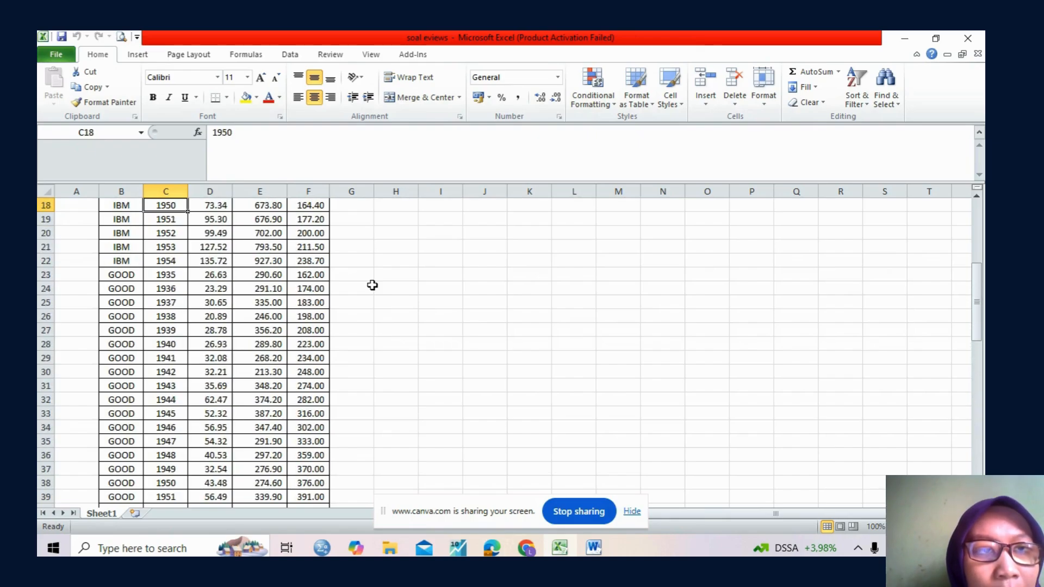
{"action": "key", "text": "Up"}
{"action": "key", "text": "Up"}
{"action": "key", "text": "Up"}
{"action": "key", "text": "Up"}
{"action": "key", "text": "Up"}
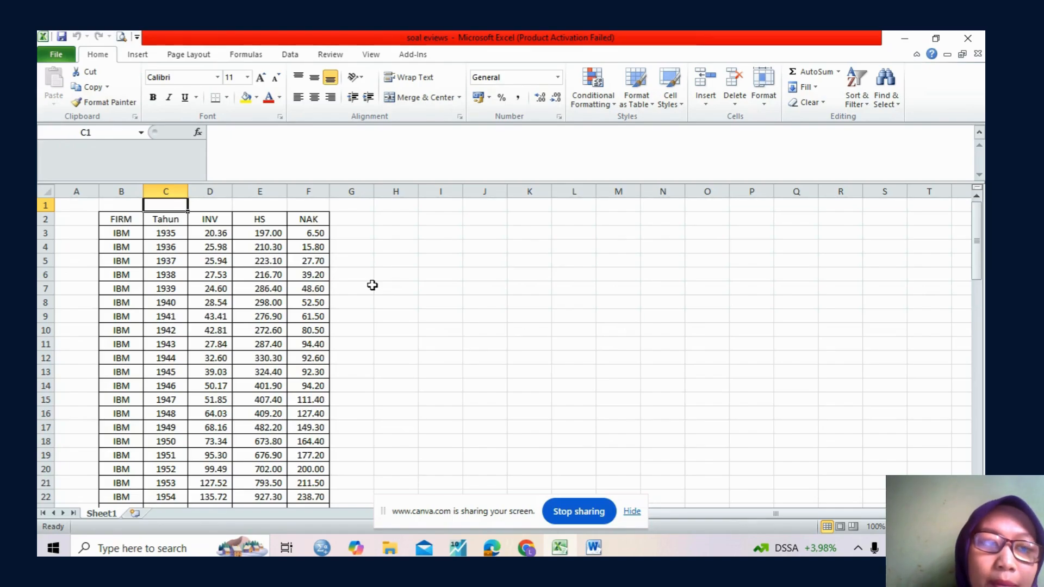
Step: Check the Tahun heading and the first data row once more, ending on the FIRM heading in B2
{"action": "key", "text": "Down"}
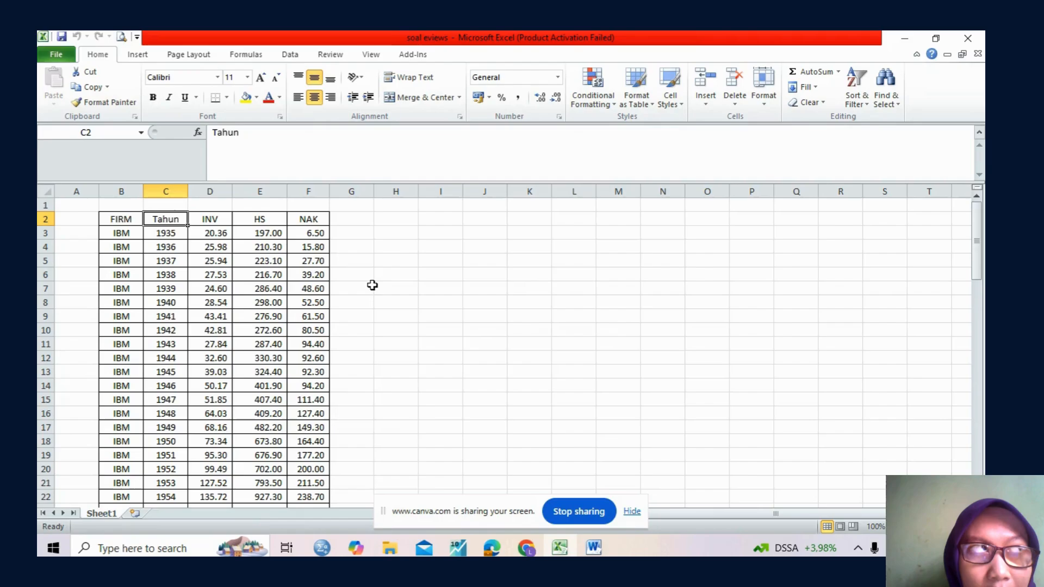
{"action": "key", "text": "Down"}
{"action": "key", "text": "Left"}
{"action": "key", "text": "Left"}
{"action": "key", "text": "Right"}
{"action": "key", "text": "Up"}
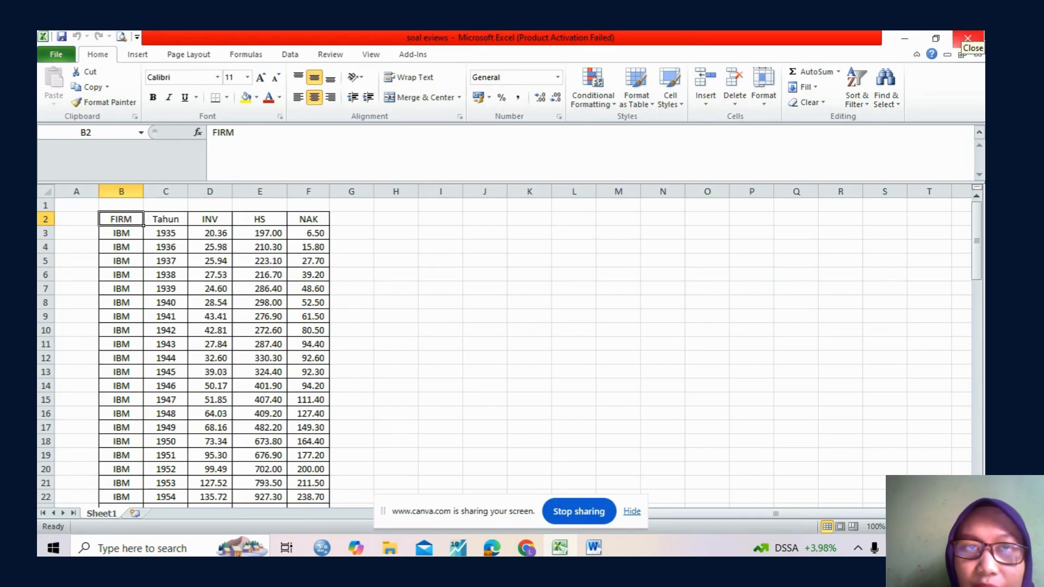
Step: Close the soal eviews workbook and start EViews 10 afresh
{"action": "left_click", "coordinate": [968, 38]}
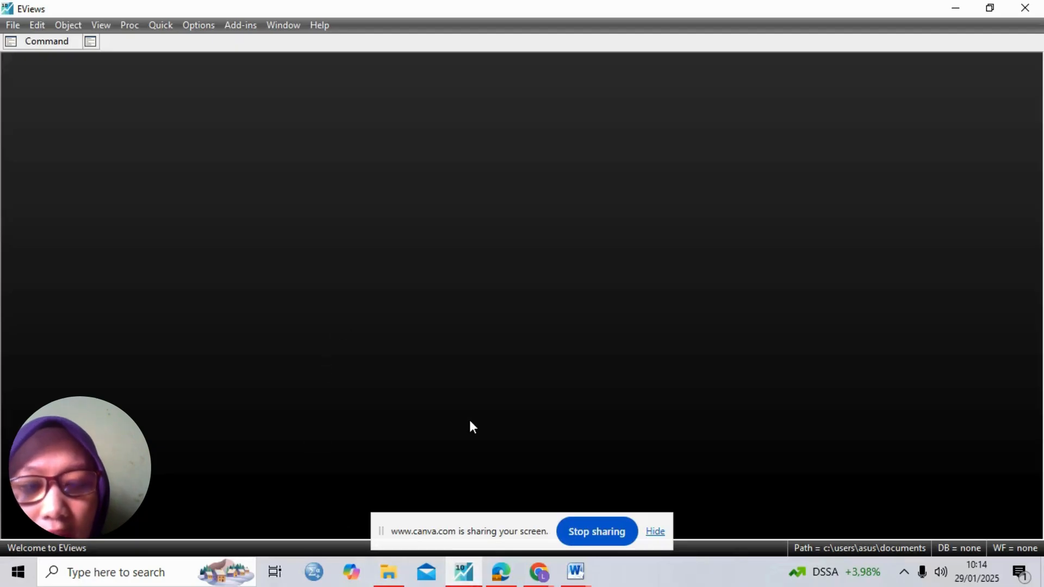
{"action": "left_click", "coordinate": [1025, 8]}
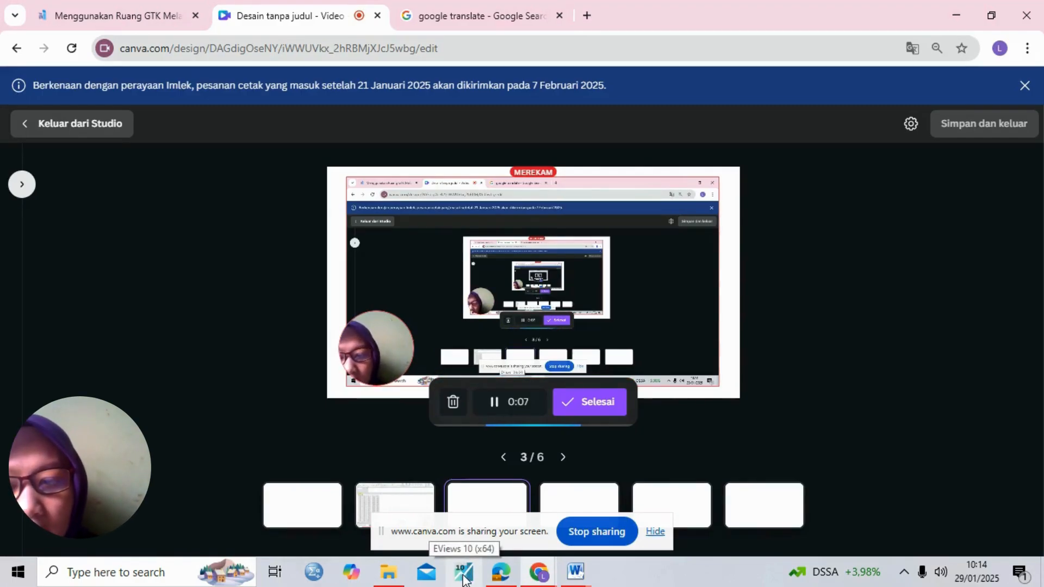
{"action": "left_click", "coordinate": [463, 573]}
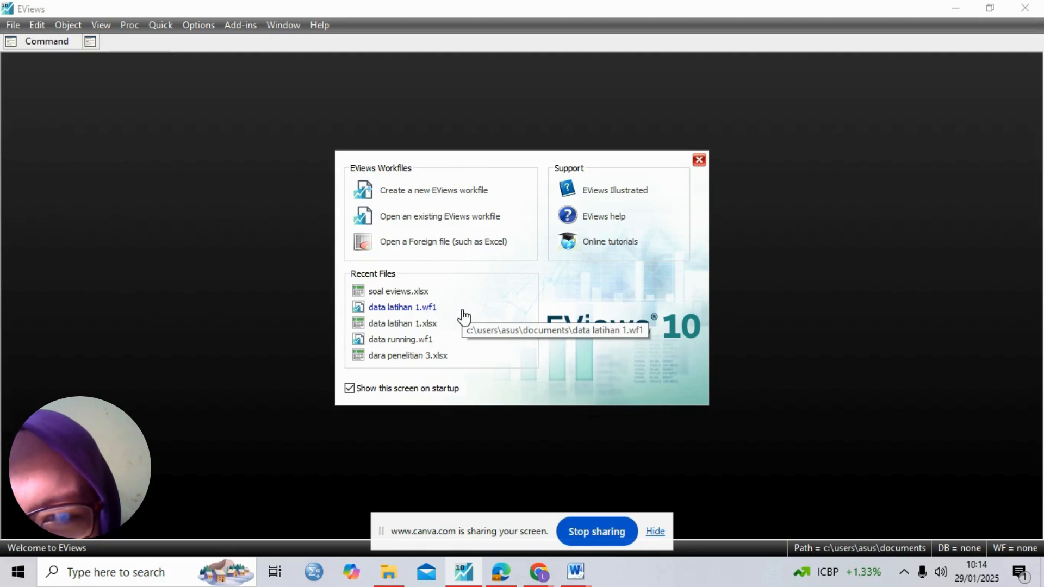
Step: Begin a new EViews workfile with the Balanced Panel structure type
{"action": "left_click", "coordinate": [416, 196]}
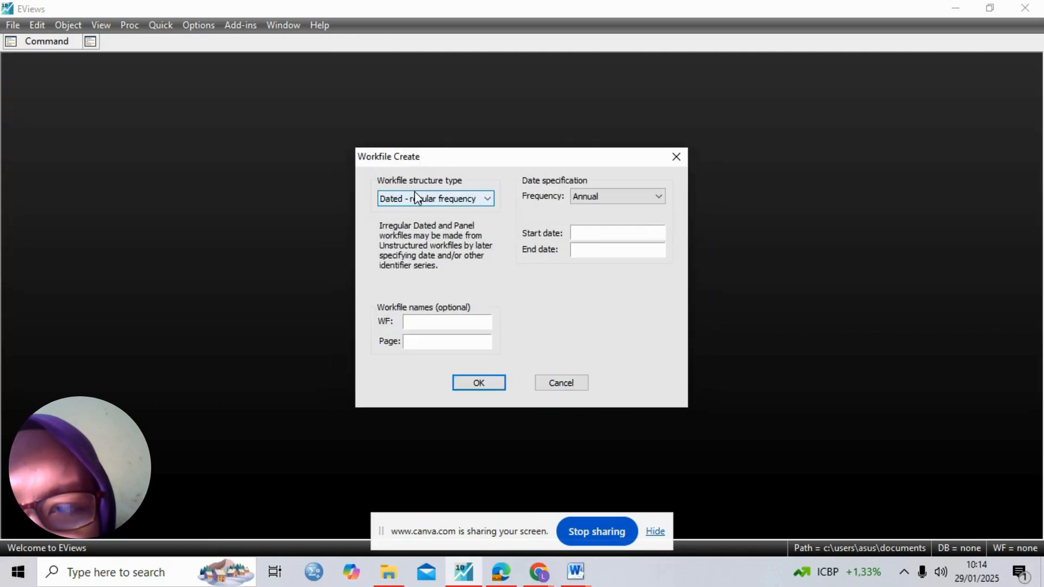
{"action": "left_click", "coordinate": [452, 199]}
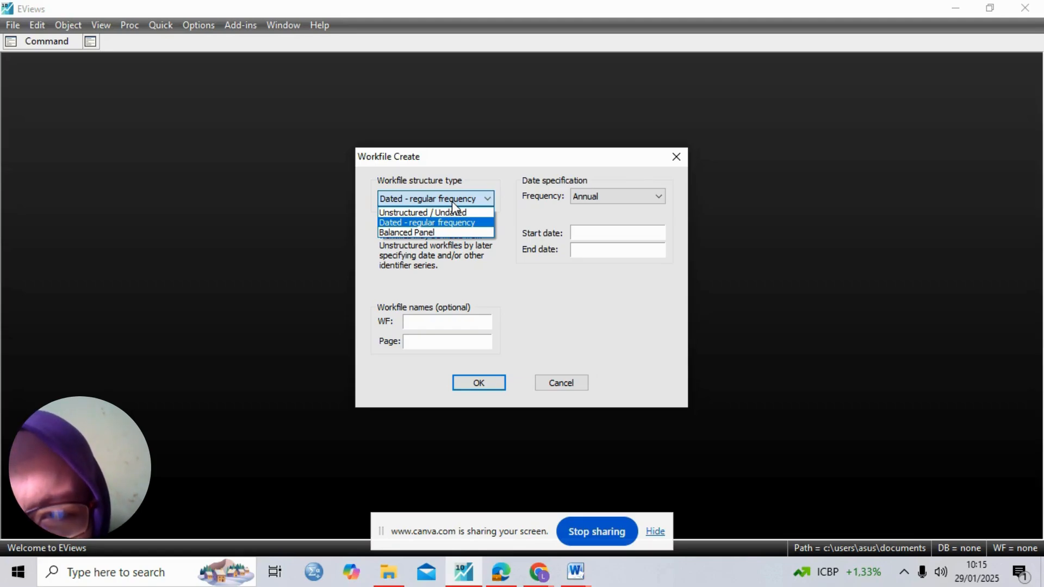
{"action": "left_click", "coordinate": [442, 230]}
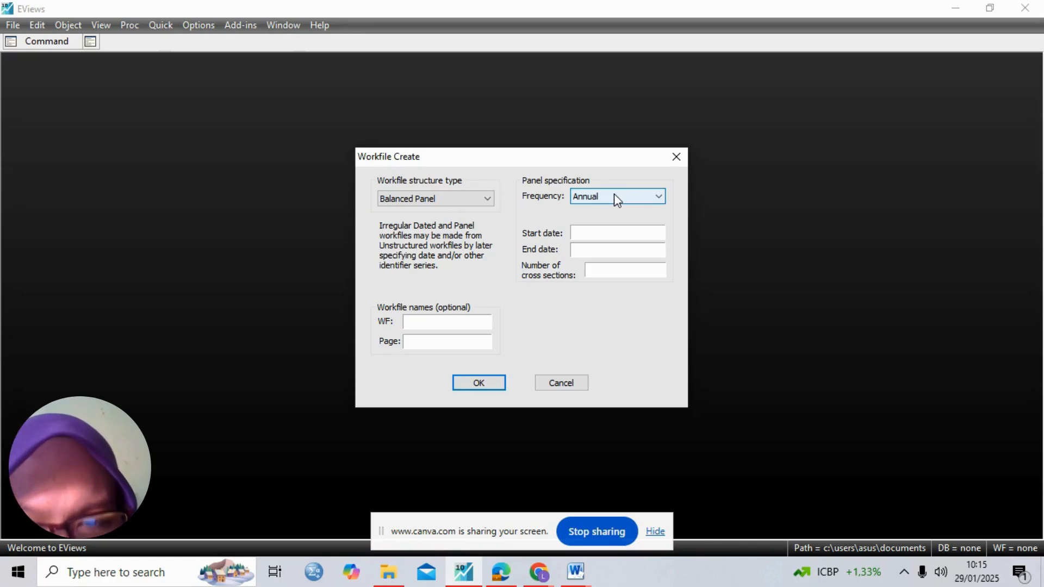
Step: Set the panel's start date to 1935, its end date to 1954 and the number of cross sections to 4
{"action": "left_click", "coordinate": [602, 234]}
{"action": "type", "text": "1"}
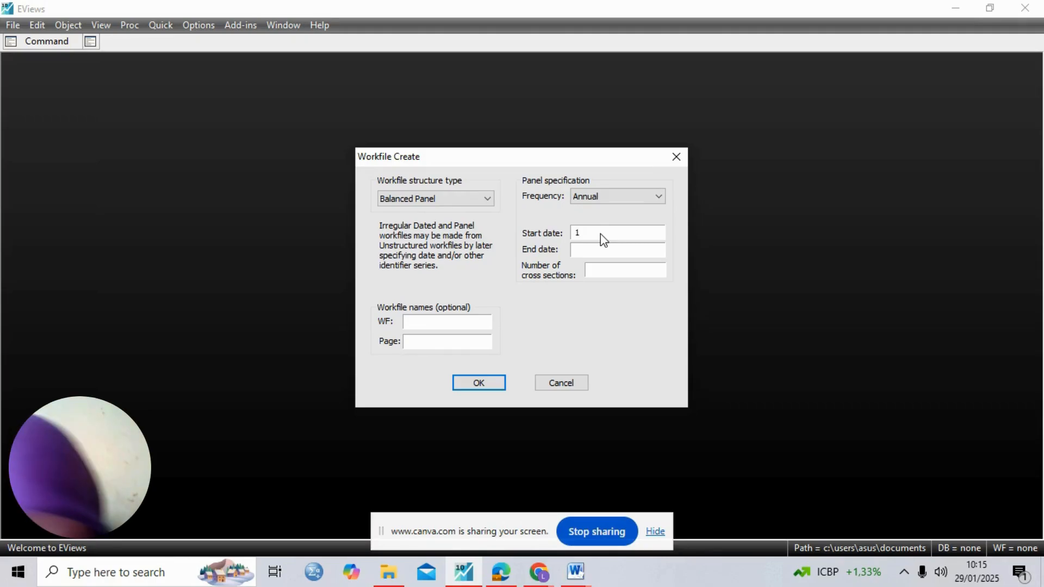
{"action": "type", "text": "93"}
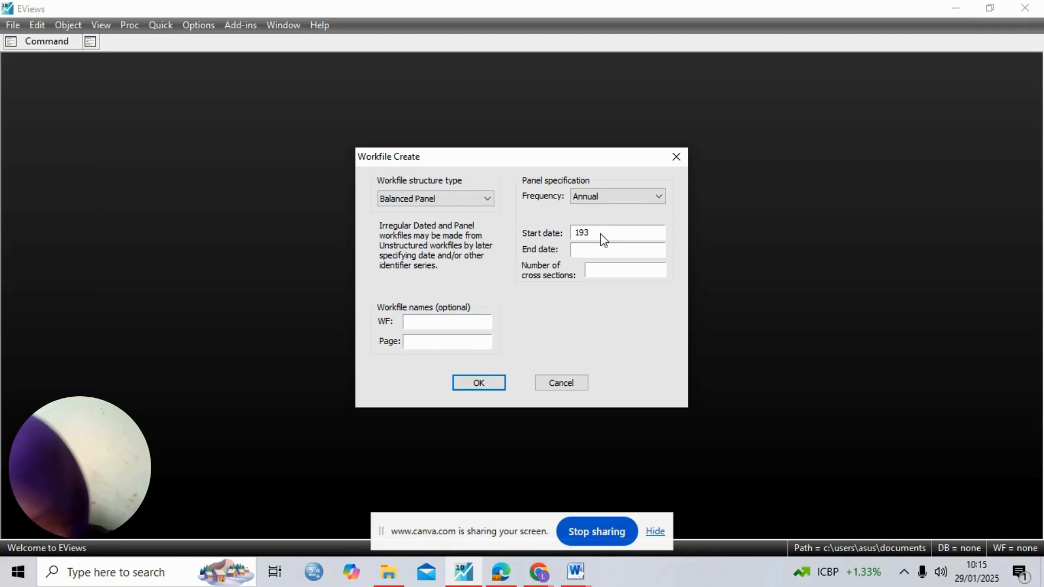
{"action": "type", "text": "5"}
{"action": "left_click", "coordinate": [601, 256]}
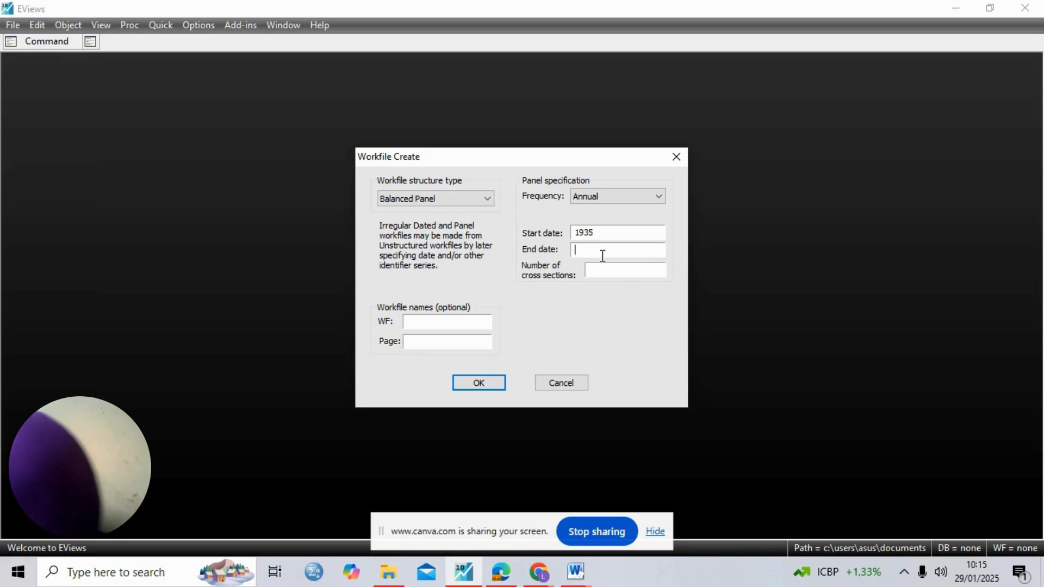
{"action": "type", "text": "1954"}
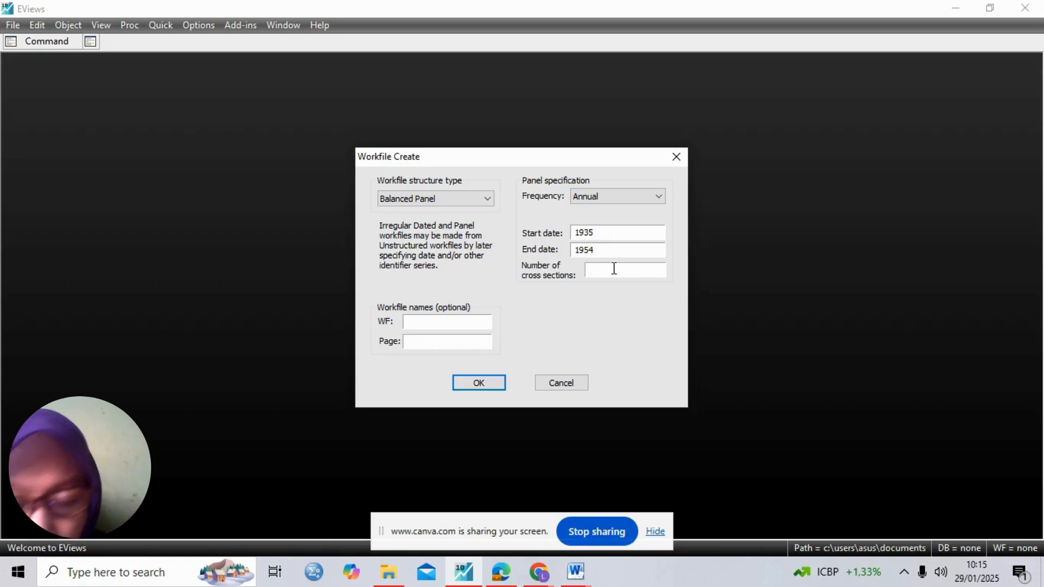
{"action": "left_click", "coordinate": [614, 269]}
{"action": "type", "text": "4"}
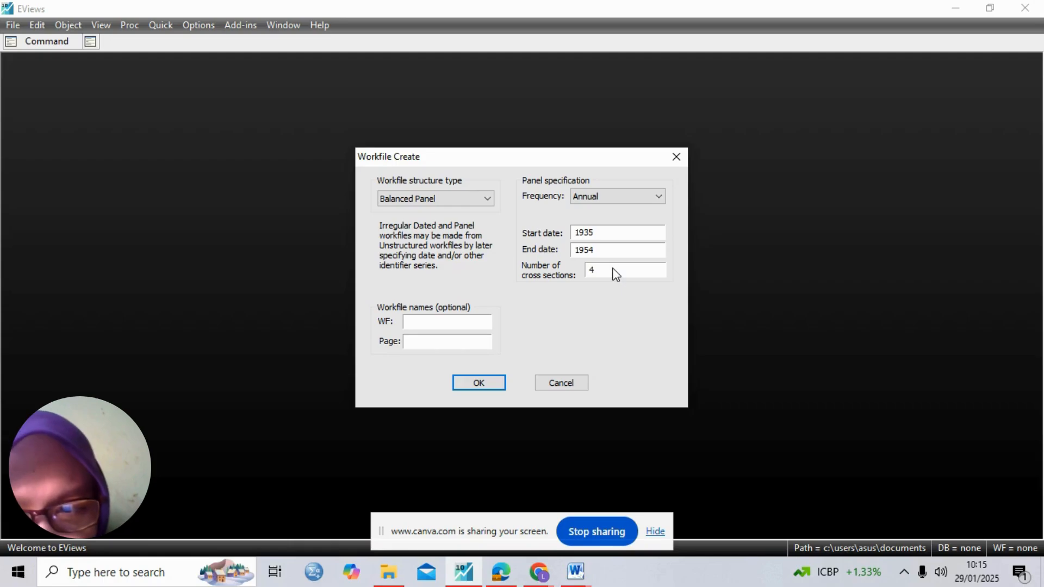
Step: Name the workfile Tutorial_input_data and create it
{"action": "left_click", "coordinate": [425, 325]}
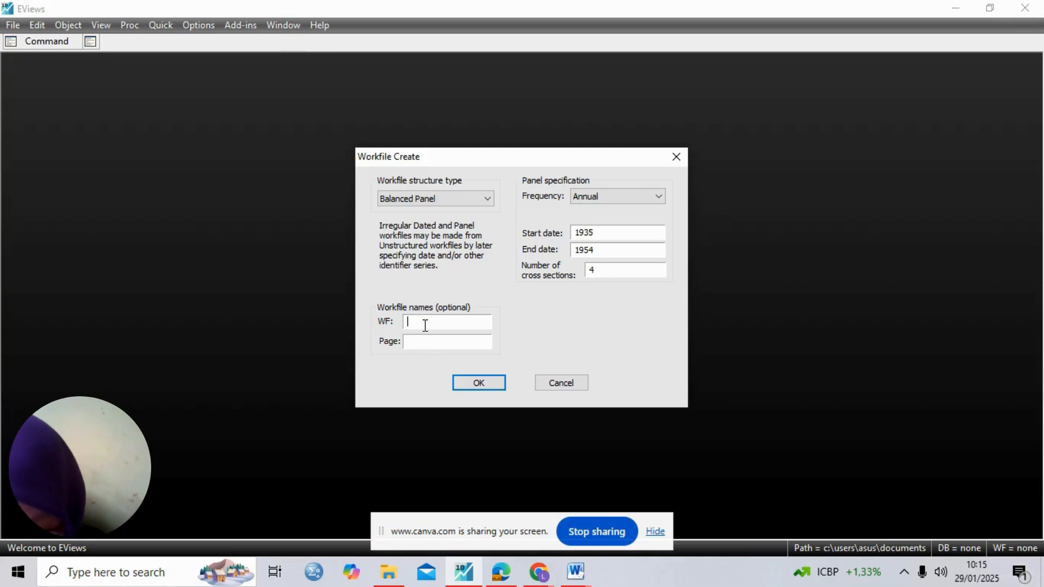
{"action": "type", "text": "Tutorial_"}
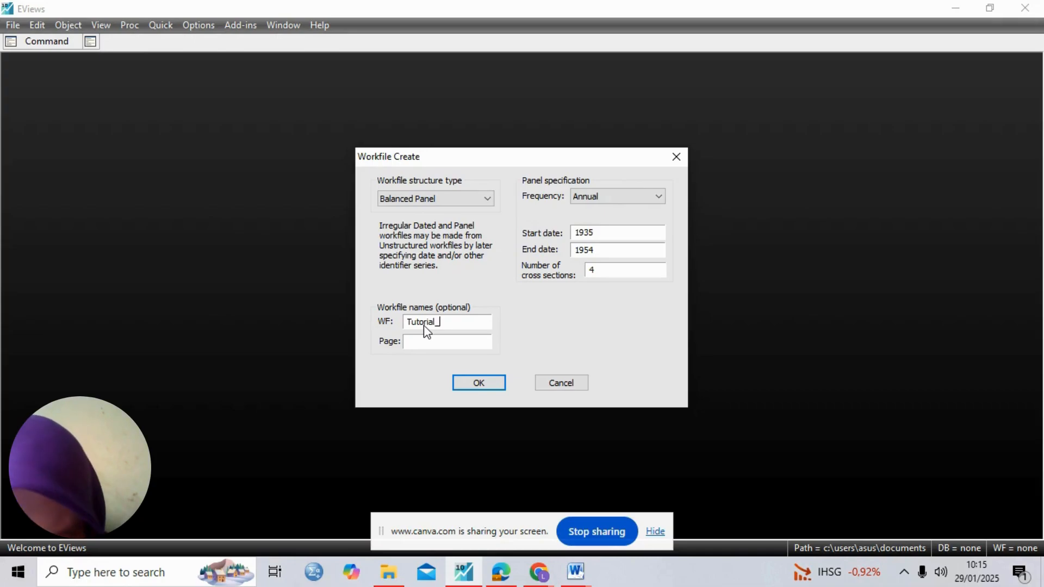
{"action": "type", "text": "input_data"}
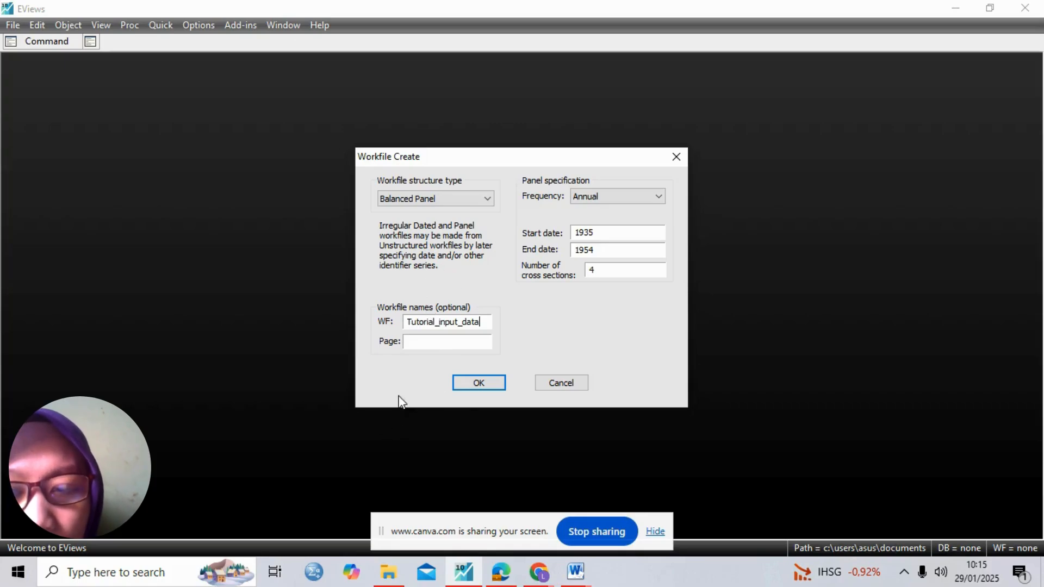
{"action": "left_click", "coordinate": [478, 383]}
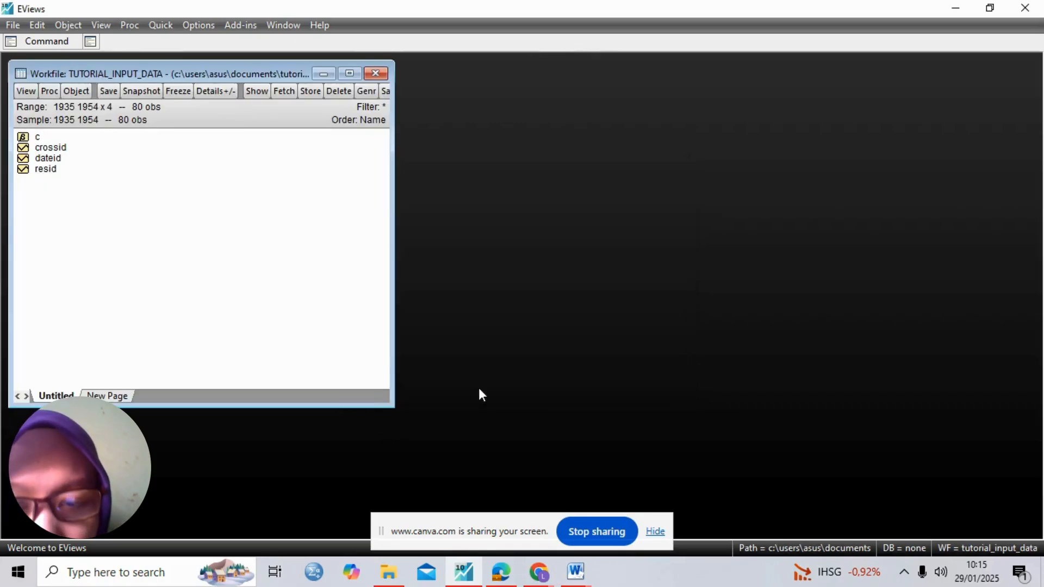
{"action": "left_click", "coordinate": [152, 109]}
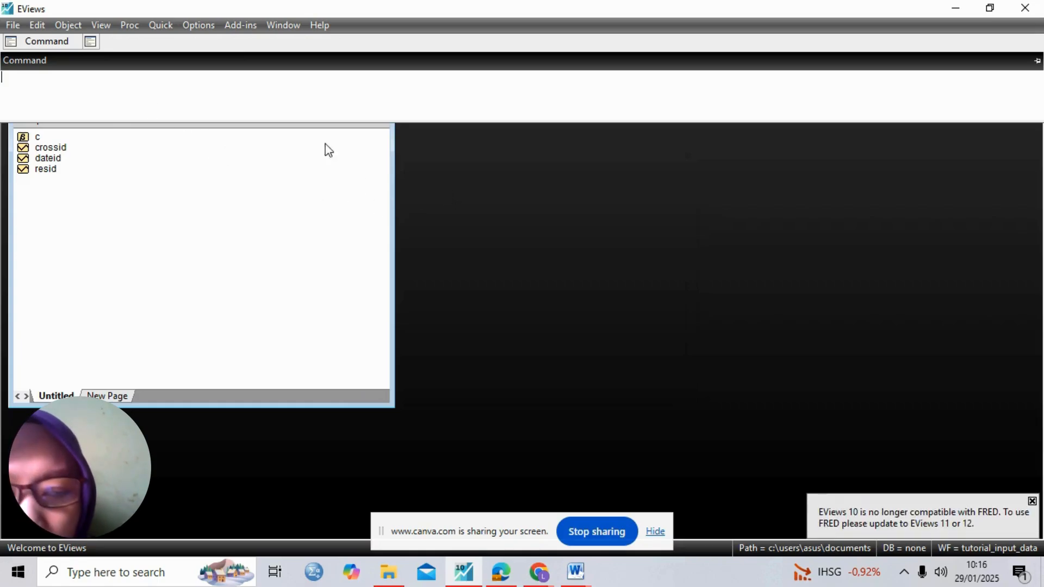
{"action": "left_click", "coordinate": [290, 182]}
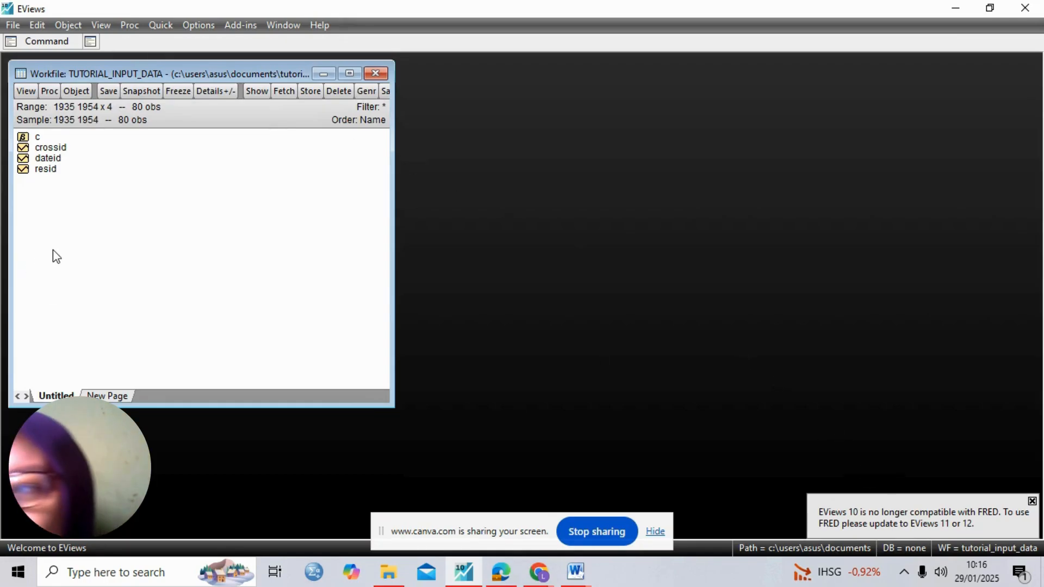
{"action": "left_click", "coordinate": [54, 146]}
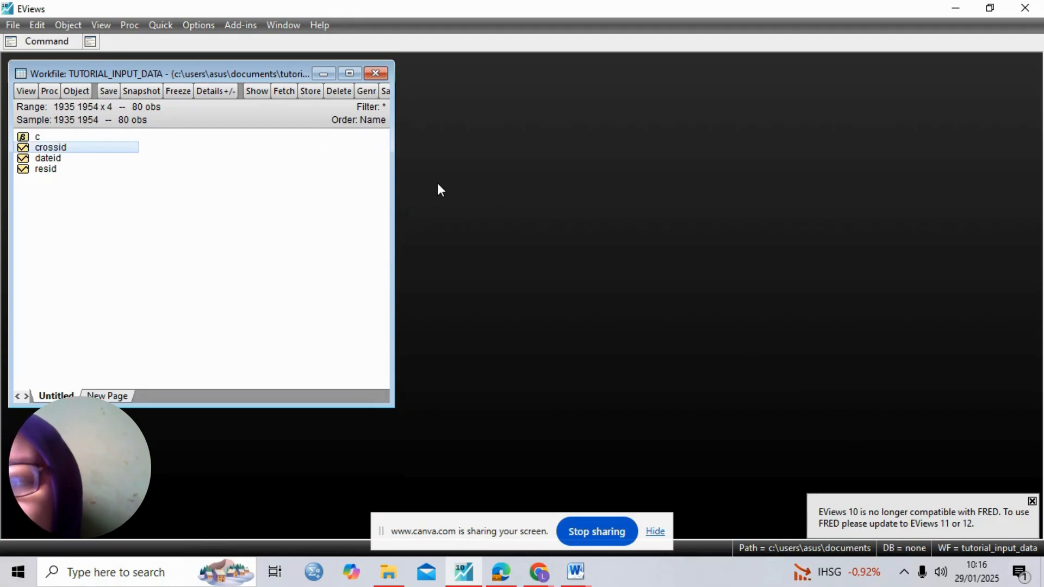
{"action": "left_click", "coordinate": [307, 199]}
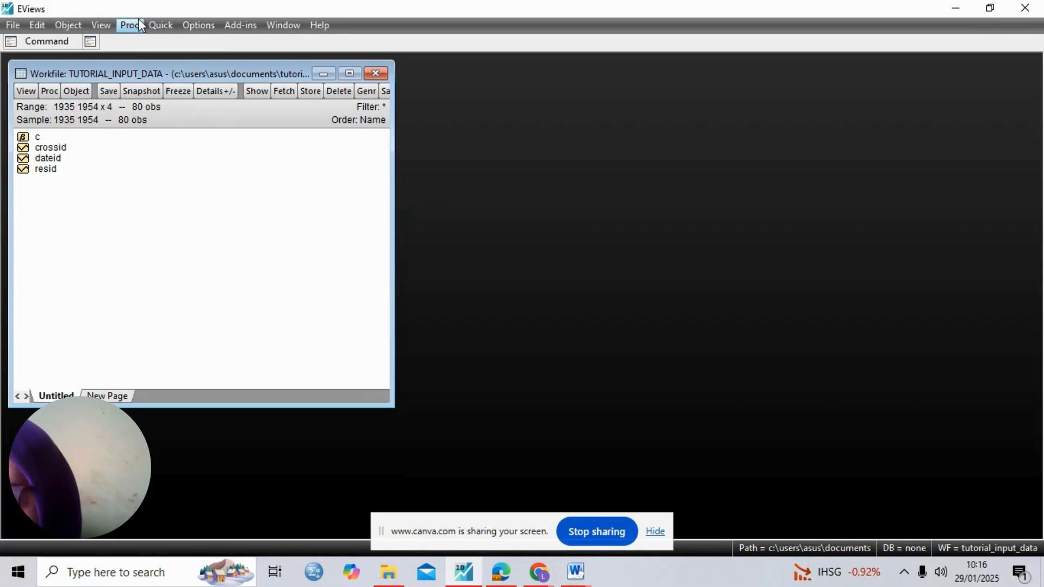
Step: Begin a new object in the workfile with Series as its type
{"action": "left_click", "coordinate": [74, 29]}
{"action": "left_click", "coordinate": [79, 42]}
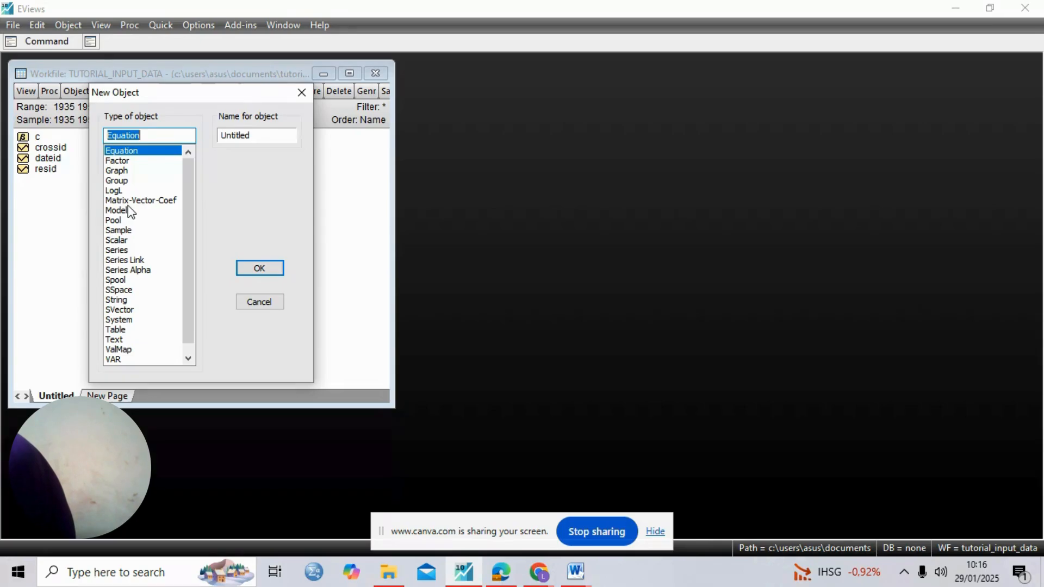
{"action": "key", "text": "Down"}
{"action": "key", "text": "Down"}
{"action": "key", "text": "Down"}
{"action": "key", "text": "Down"}
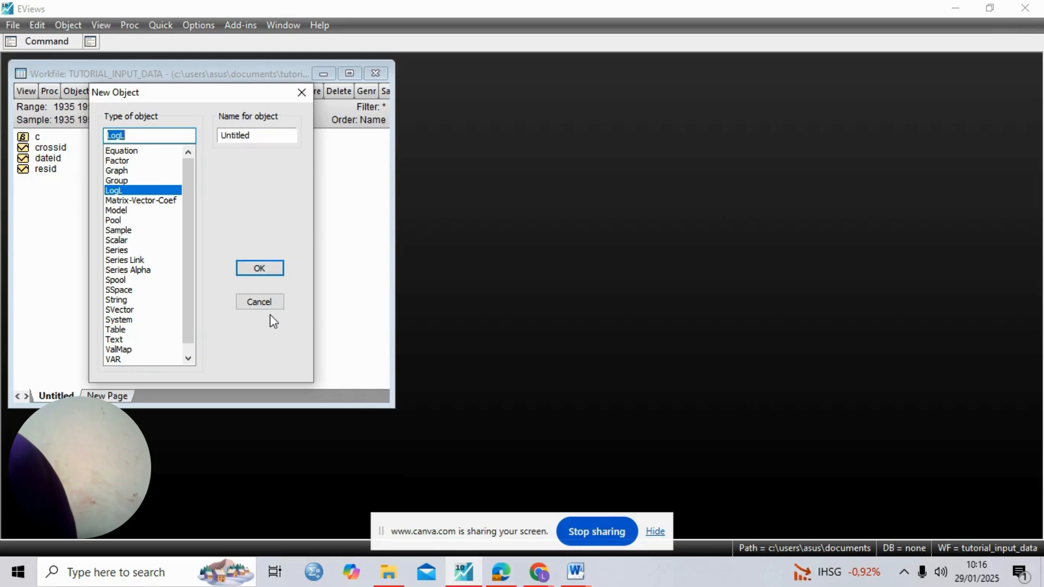
{"action": "key", "text": "Down"}
{"action": "key", "text": "Down"}
{"action": "key", "text": "Down"}
{"action": "key", "text": "Down"}
{"action": "key", "text": "Down"}
{"action": "key", "text": "Down"}
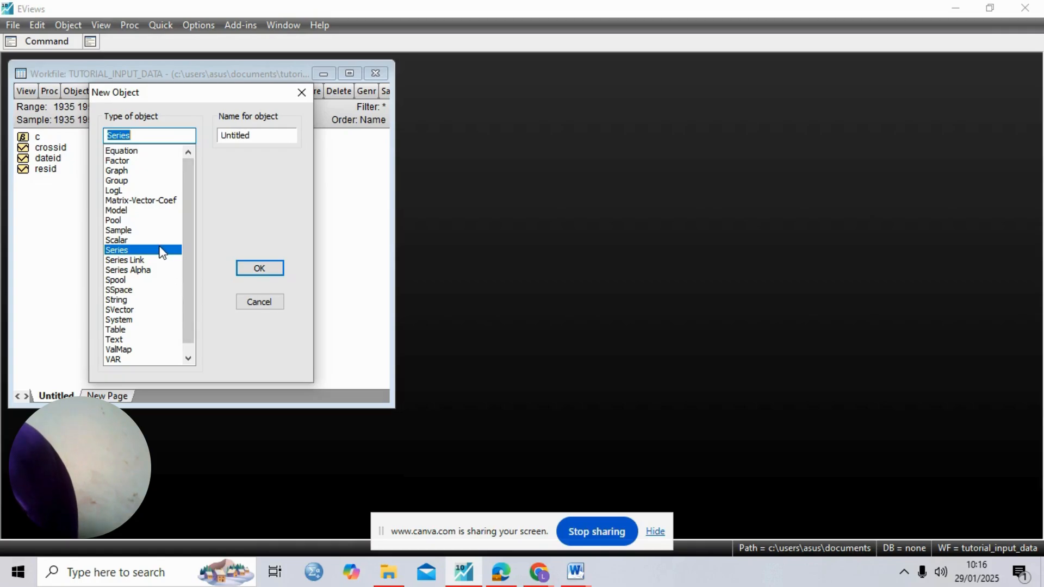
Step: Name the new series INV, create it and select it in the workfile's object list
{"action": "left_click", "coordinate": [262, 135]}
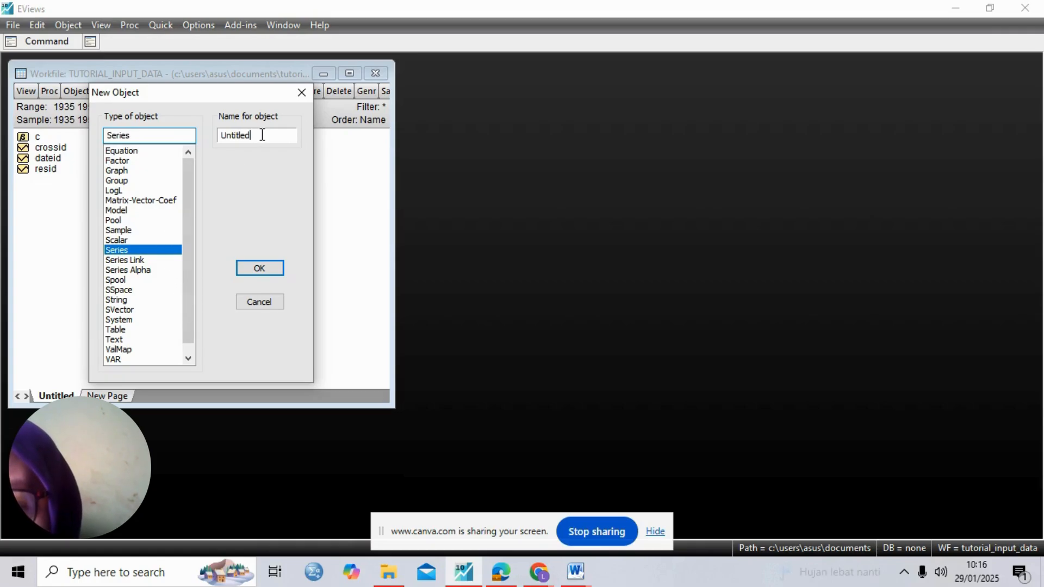
{"action": "key", "text": "BackSpace"}
{"action": "key", "text": "BackSpace"}
{"action": "key", "text": "BackSpace"}
{"action": "key", "text": "BackSpace"}
{"action": "key", "text": "BackSpace"}
{"action": "key", "text": "BackSpace"}
{"action": "key", "text": "BackSpace"}
{"action": "key", "text": "BackSpace"}
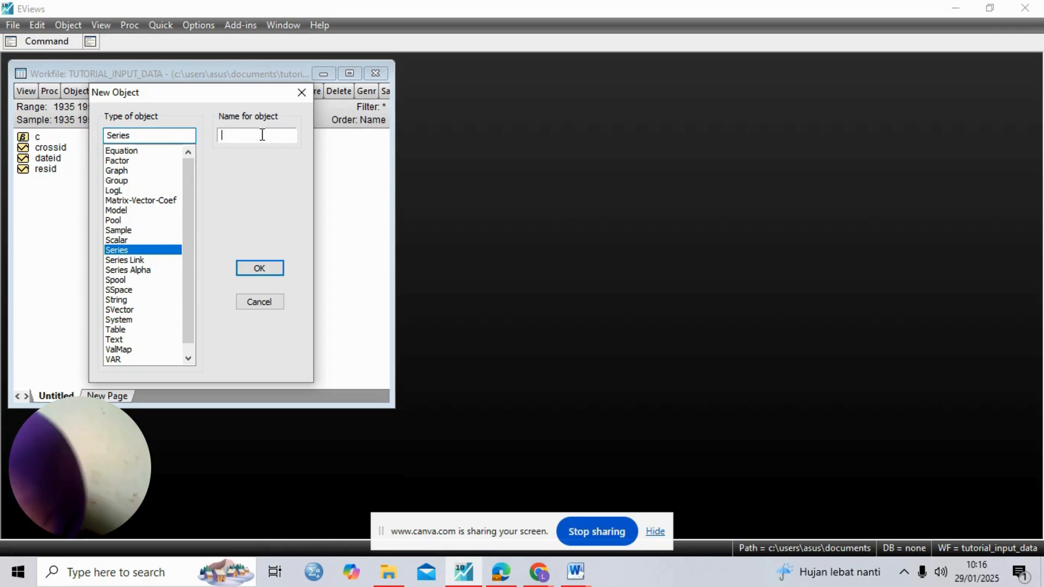
{"action": "type", "text": "INV"}
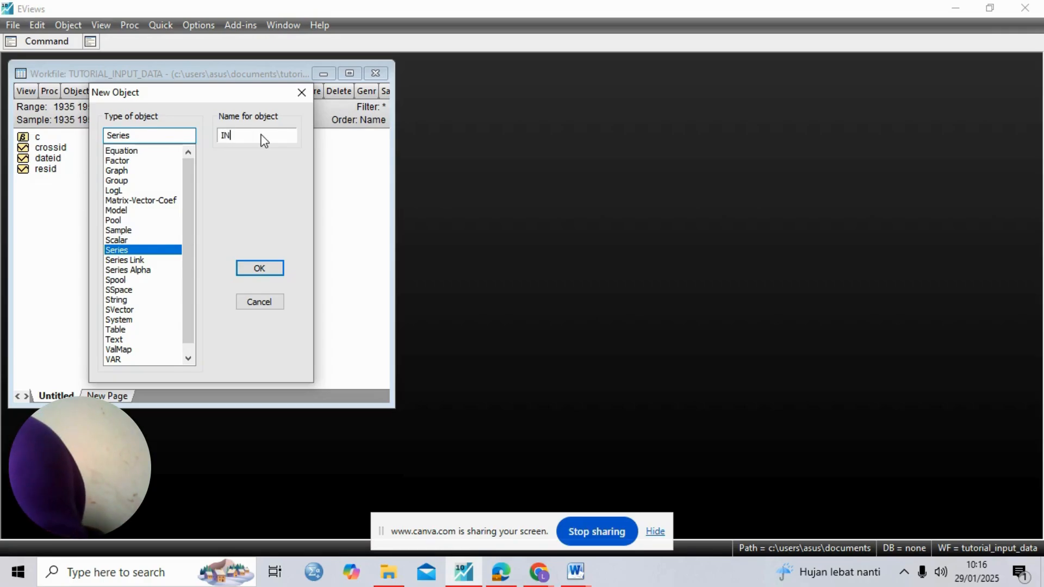
{"action": "left_click", "coordinate": [256, 271]}
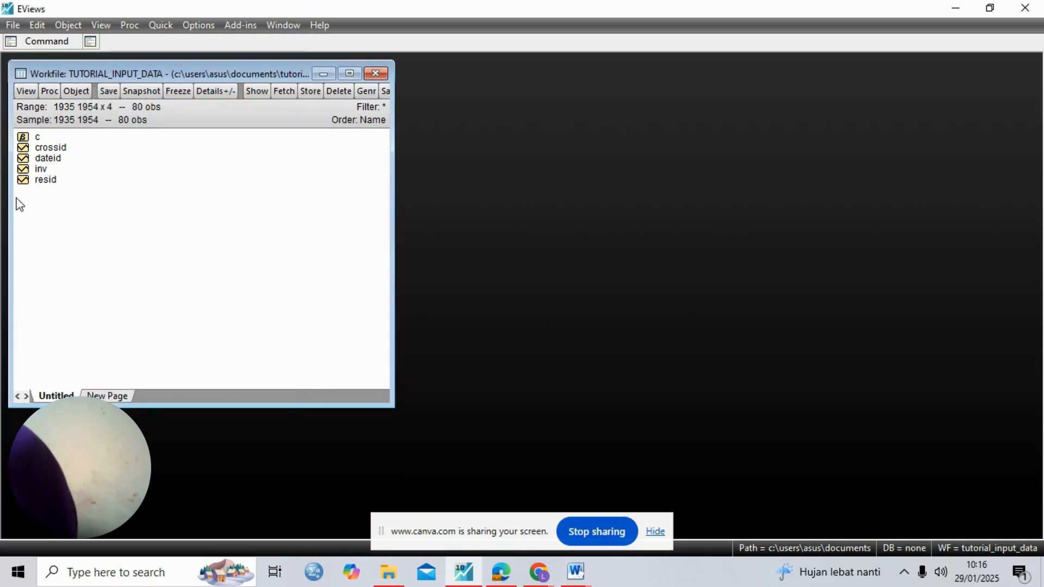
{"action": "left_click", "coordinate": [41, 170]}
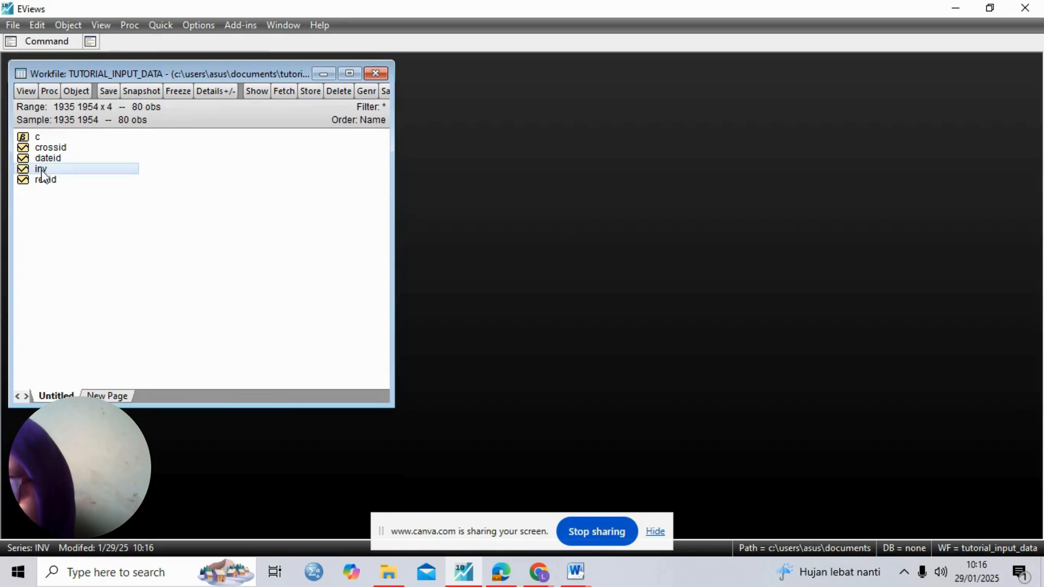
{"action": "double_click", "coordinate": [48, 168]}
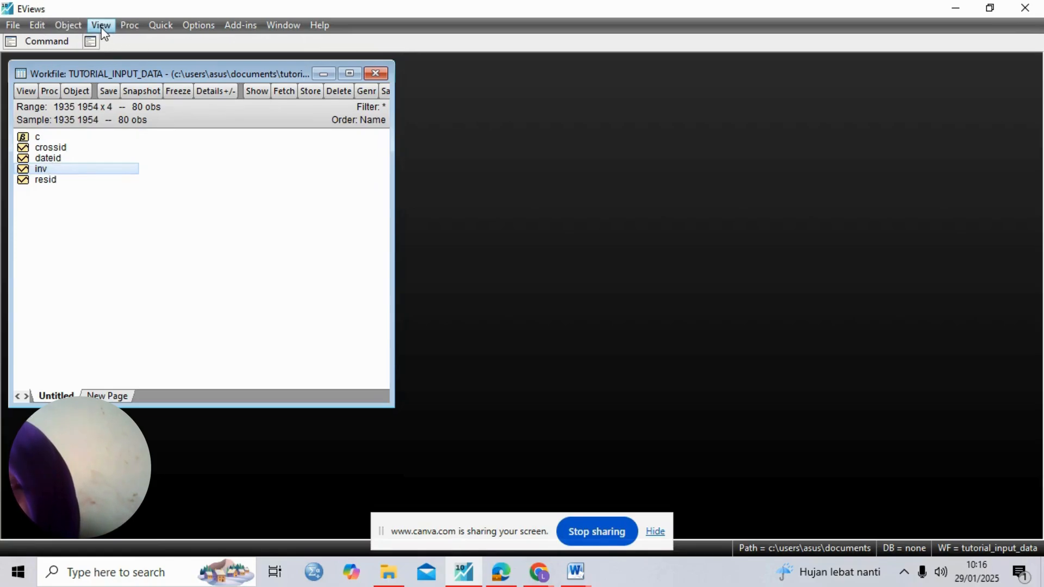
Step: Create a second series object named HS in the workfile
{"action": "left_click", "coordinate": [69, 27]}
{"action": "left_click", "coordinate": [68, 40]}
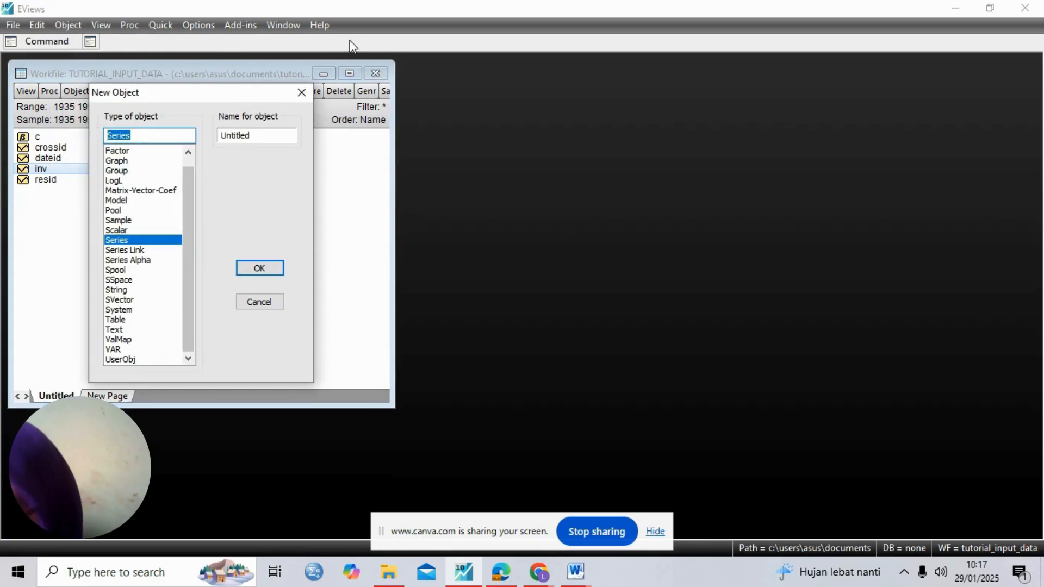
{"action": "left_click", "coordinate": [263, 136]}
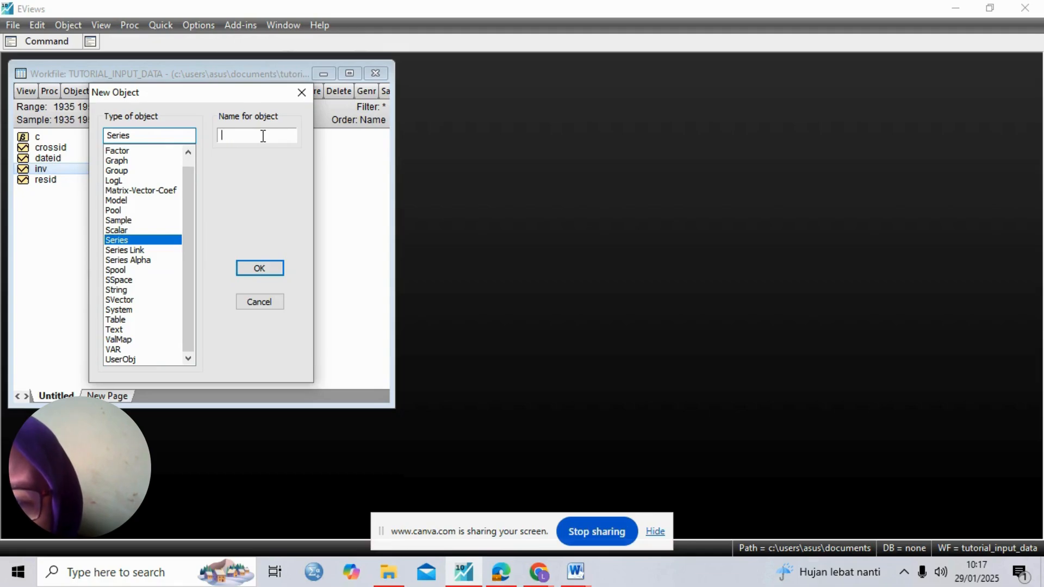
{"action": "type", "text": "hs"}
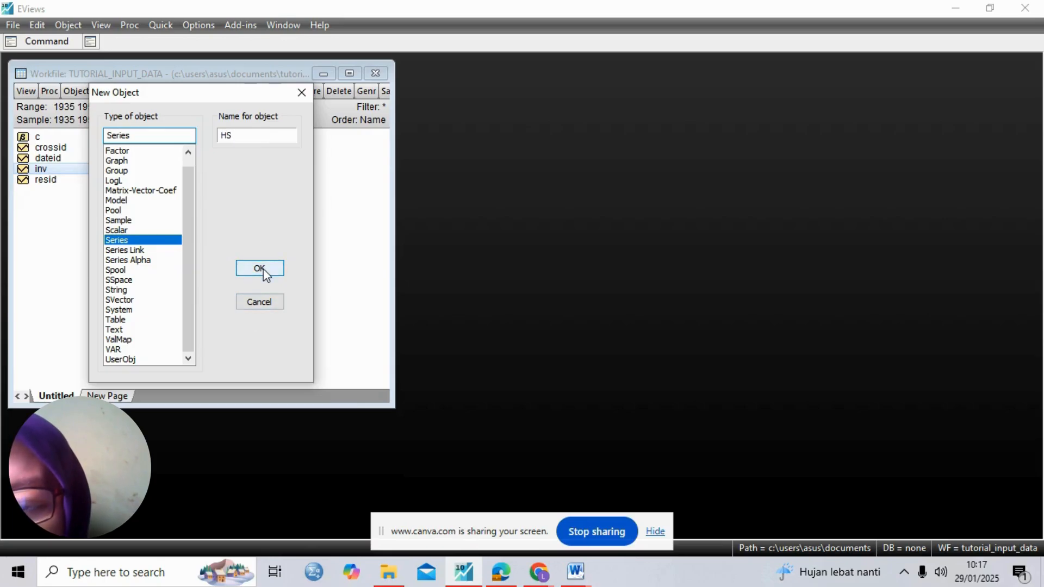
{"action": "left_click", "coordinate": [261, 268]}
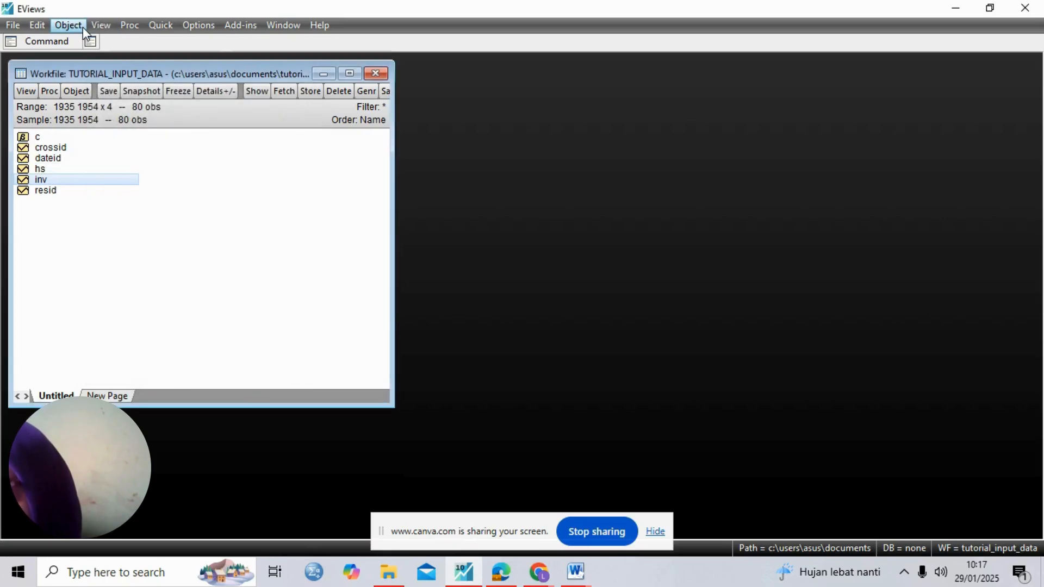
Step: Create a third series object named NAK in the workfile
{"action": "left_click", "coordinate": [82, 28]}
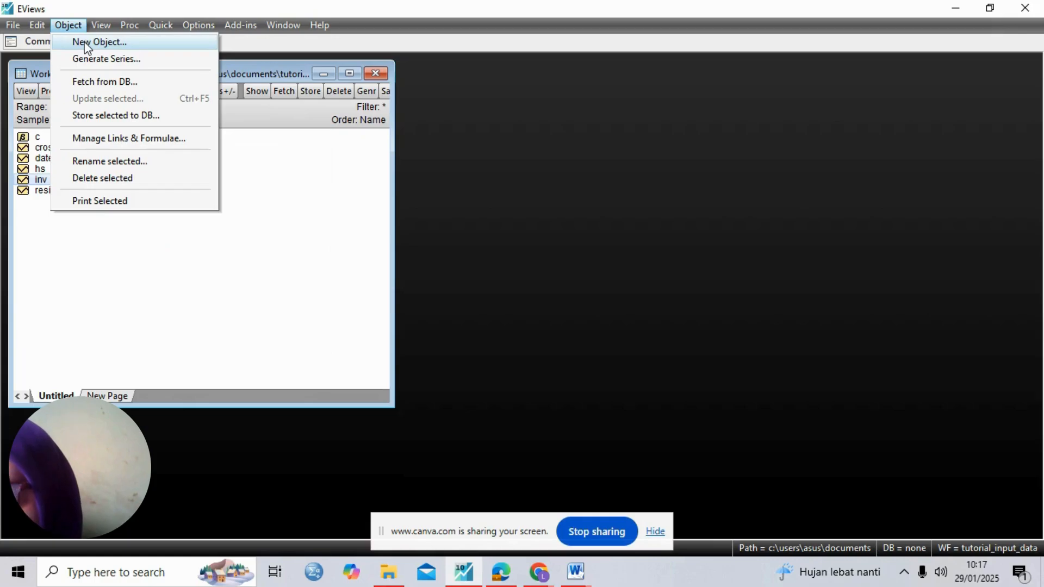
{"action": "left_click", "coordinate": [85, 43]}
{"action": "left_click", "coordinate": [265, 135]}
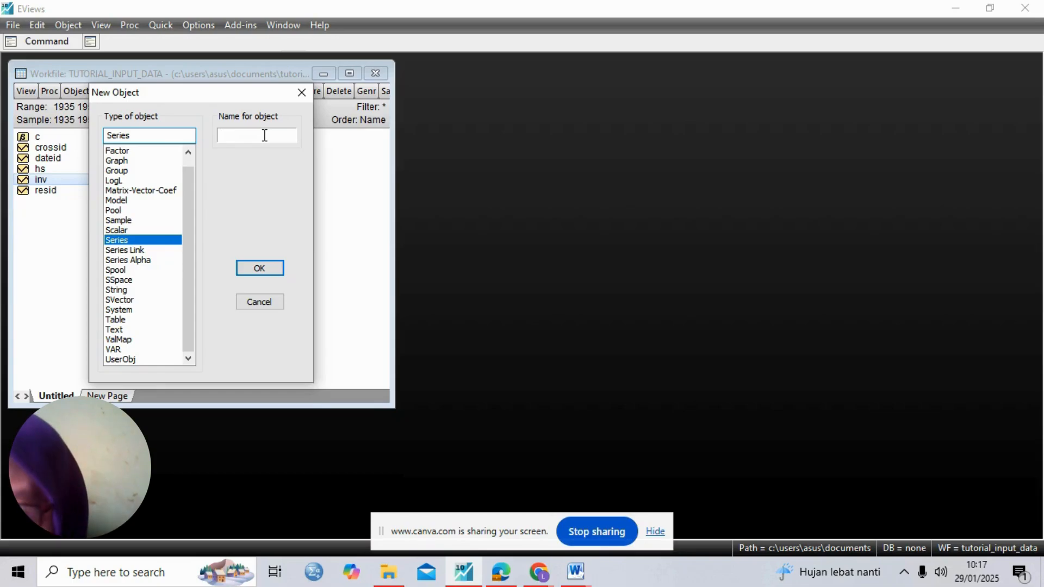
{"action": "type", "text": "NAK"}
{"action": "left_click", "coordinate": [259, 269]}
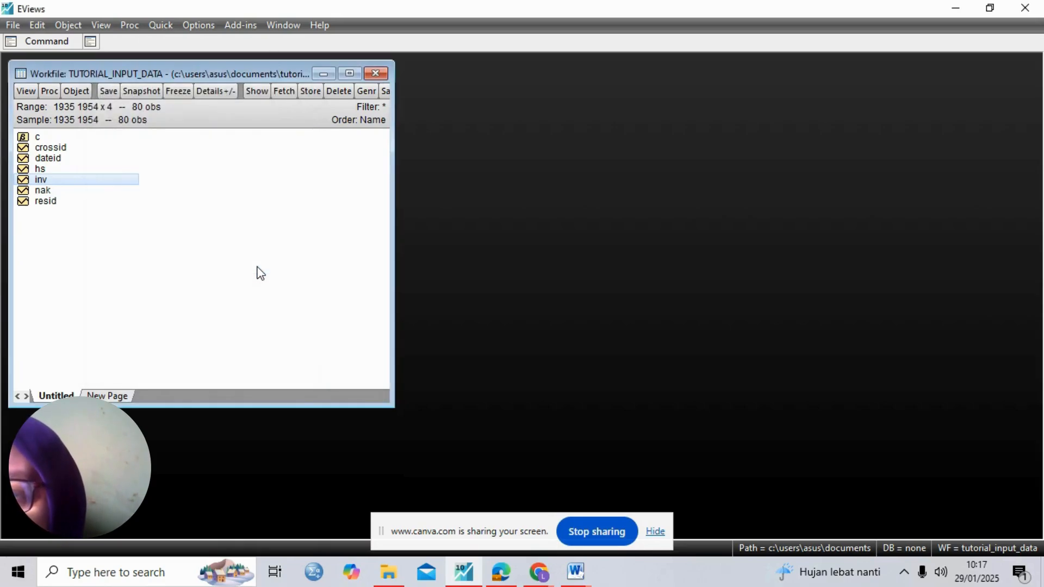
Step: Examine the data sheets of the INV, HS and NAK series in turn, closing INV and HS
{"action": "left_click", "coordinate": [44, 171]}
{"action": "key", "text": "Down"}
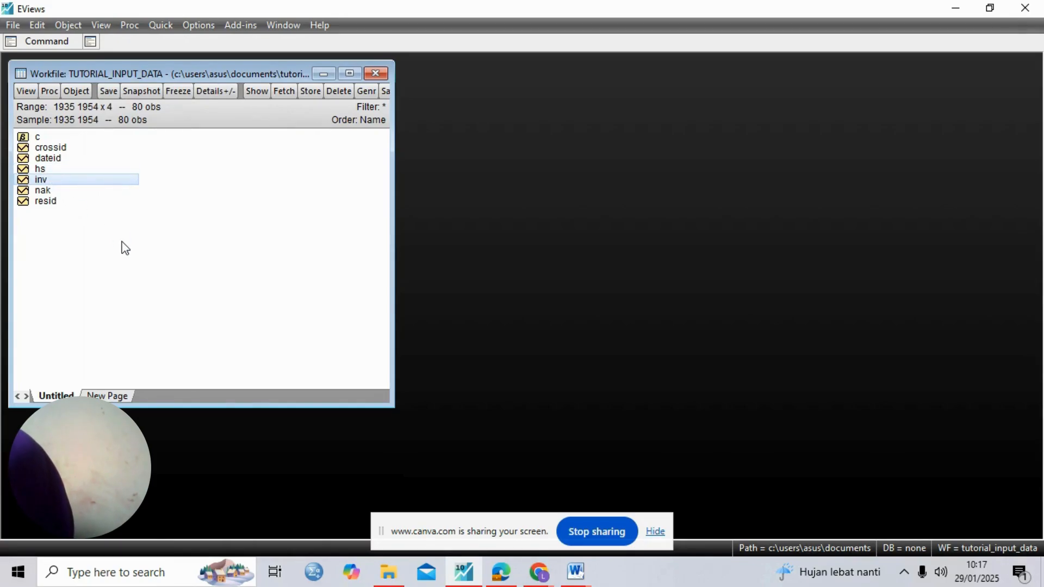
{"action": "key", "text": "Return"}
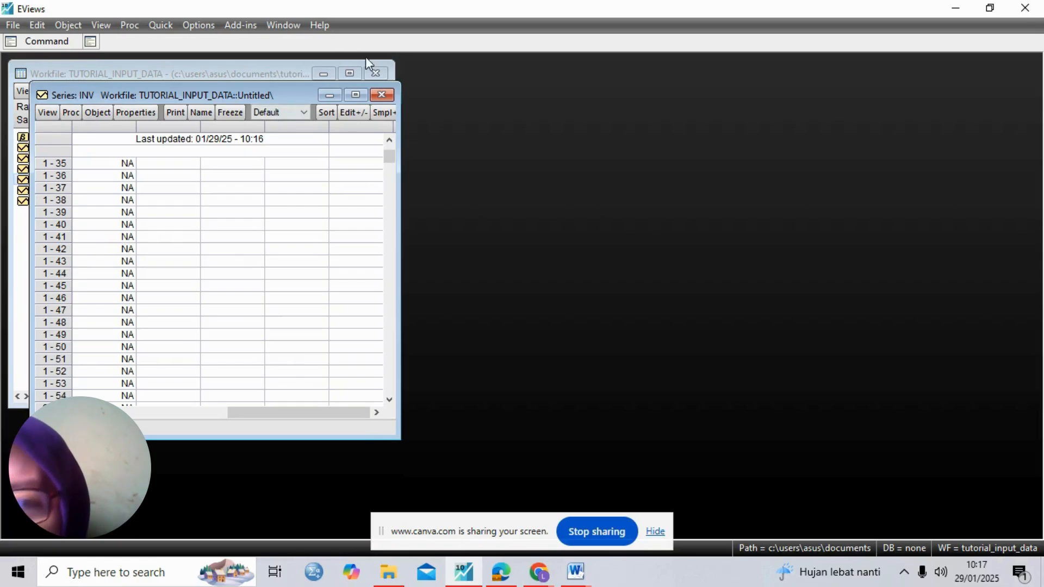
{"action": "left_click", "coordinate": [381, 96]}
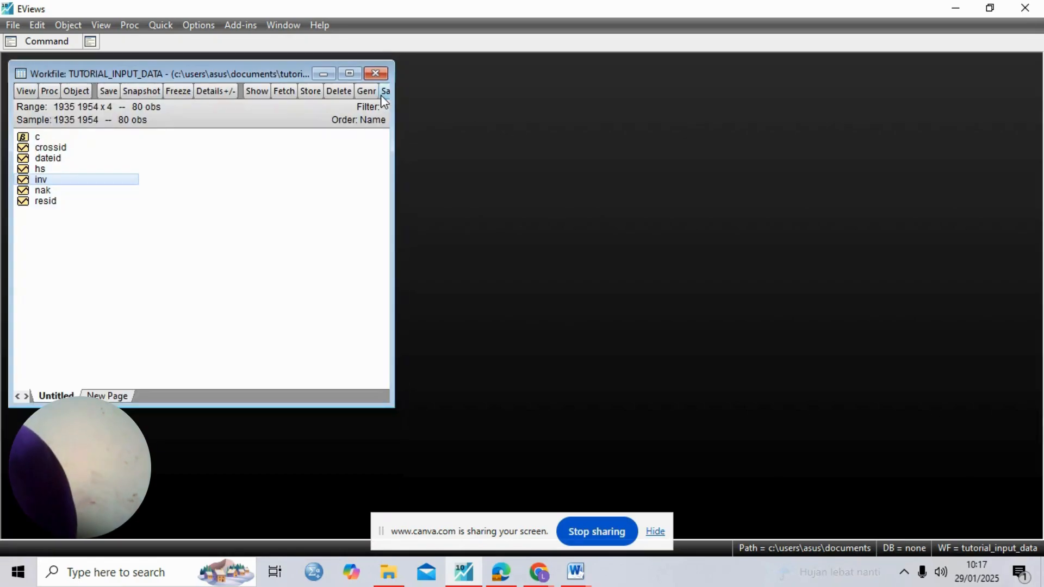
{"action": "key", "text": "Return"}
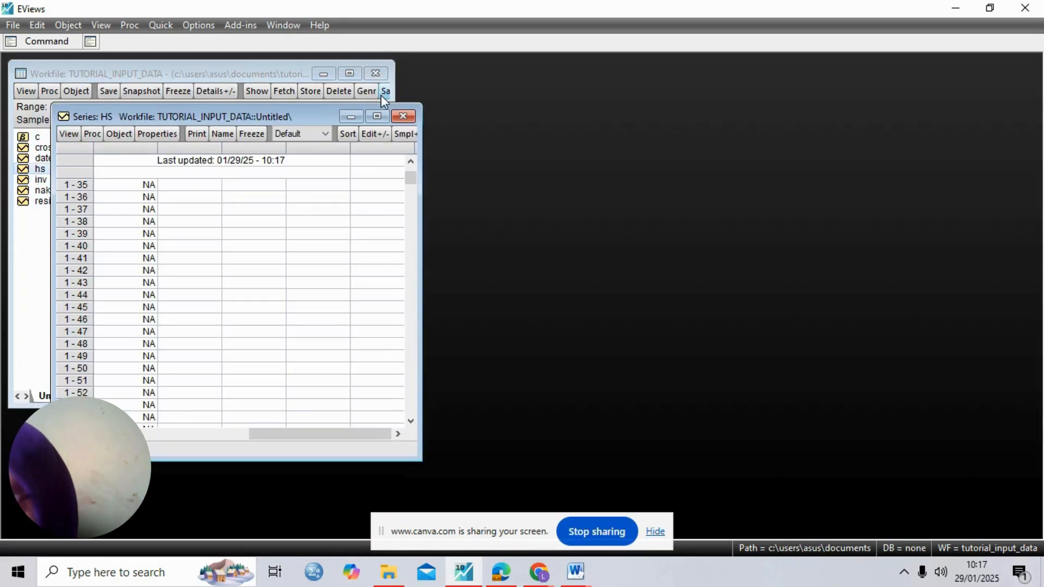
{"action": "left_click", "coordinate": [403, 116]}
{"action": "key", "text": "Down"}
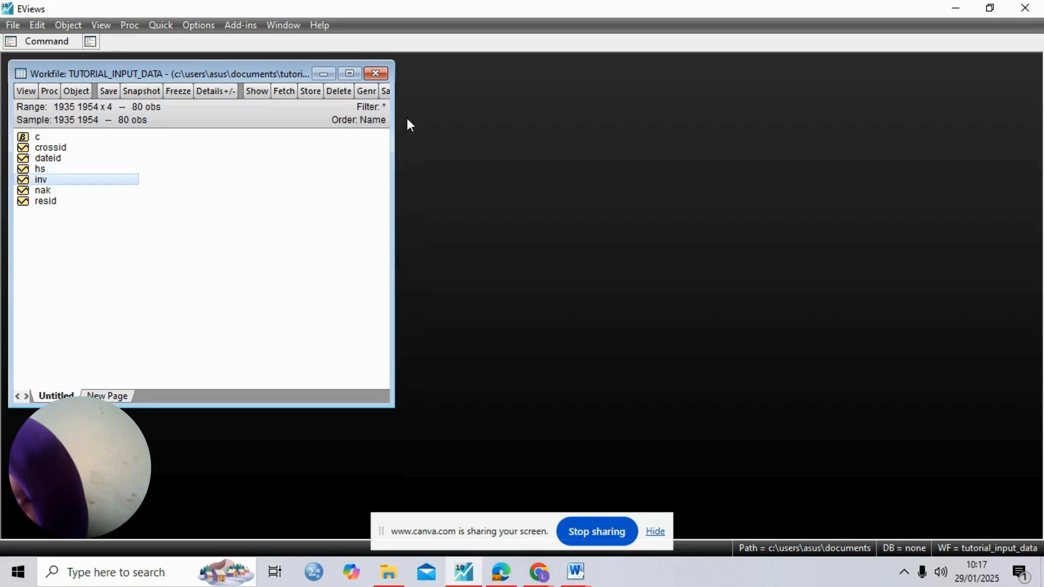
{"action": "key", "text": "Down"}
{"action": "key", "text": "Return"}
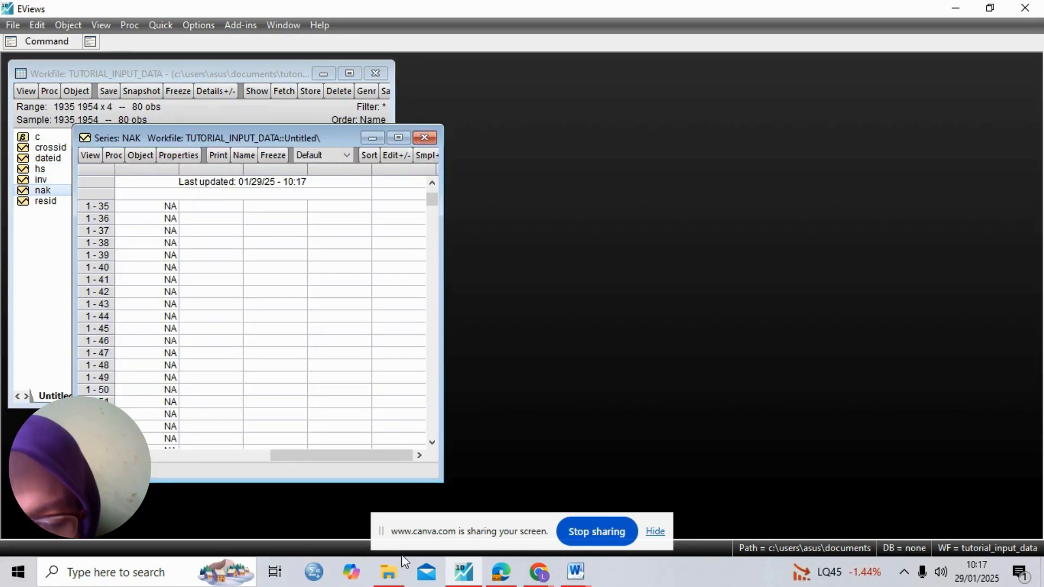
Step: Switch to File Explorer and open the soal eviews file from the ADM folder in Downloads with Microsoft Excel
{"action": "left_click", "coordinate": [389, 574]}
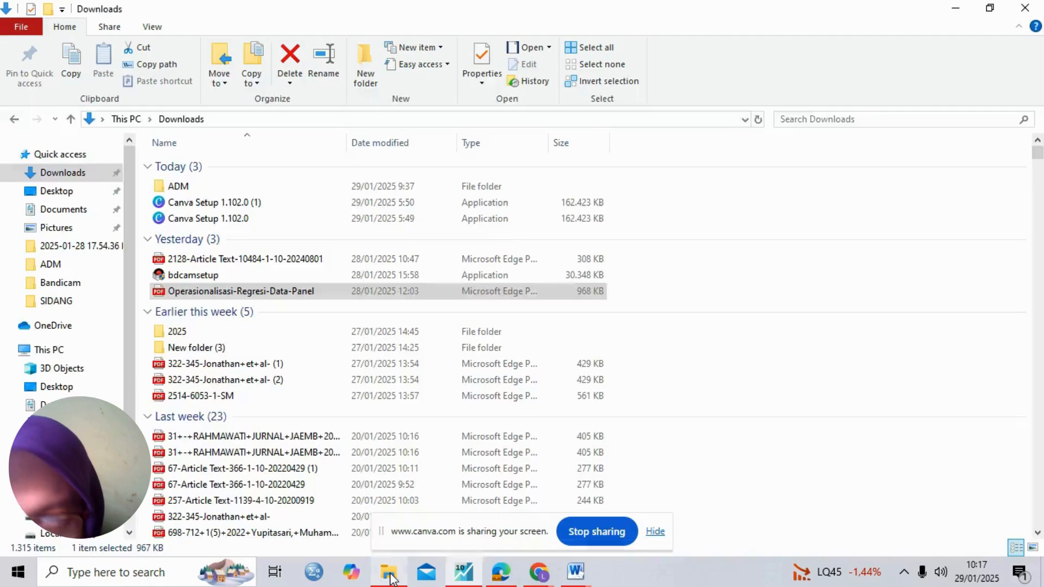
{"action": "double_click", "coordinate": [191, 186]}
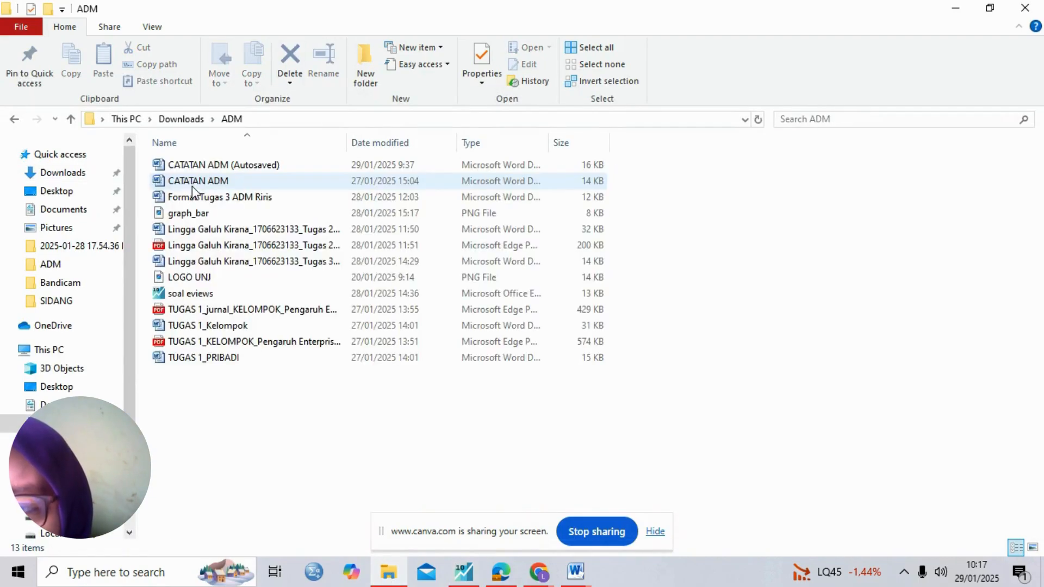
{"action": "key", "text": "Down"}
{"action": "key", "text": "Down"}
{"action": "key", "text": "Down"}
{"action": "key", "text": "Down"}
{"action": "key", "text": "Down"}
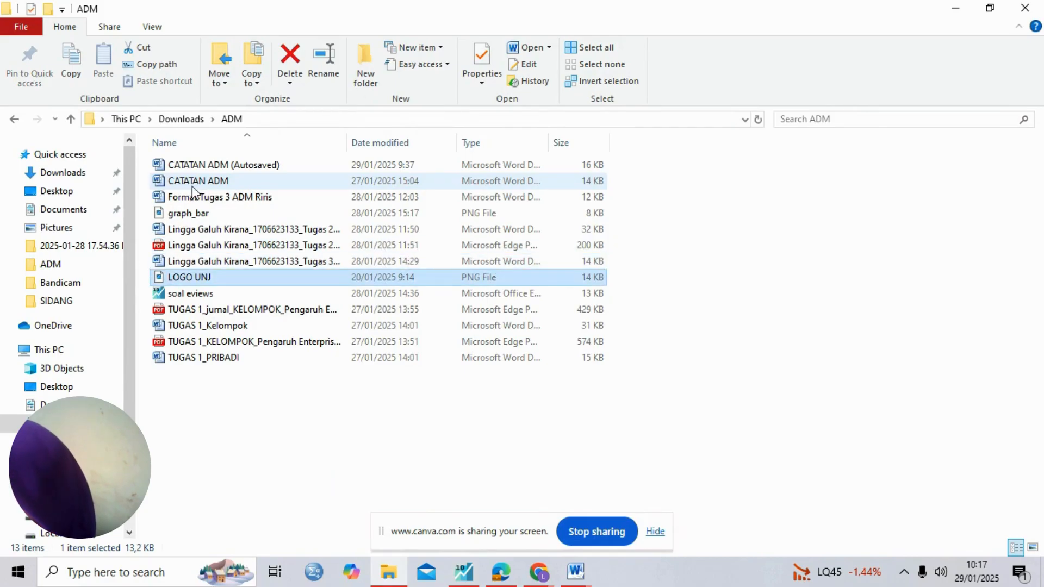
{"action": "key", "text": "Down"}
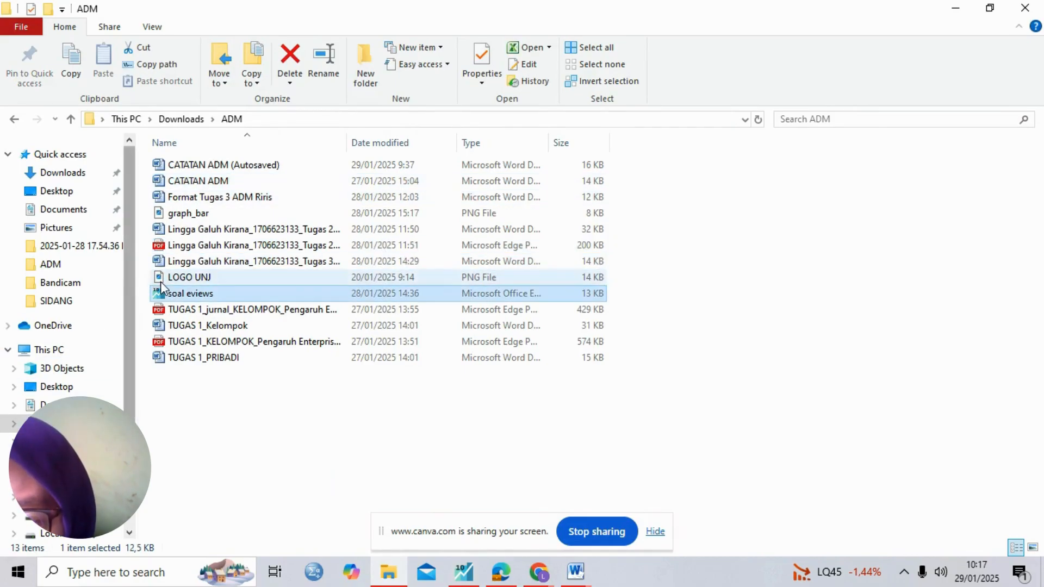
{"action": "right_click", "coordinate": [202, 293]}
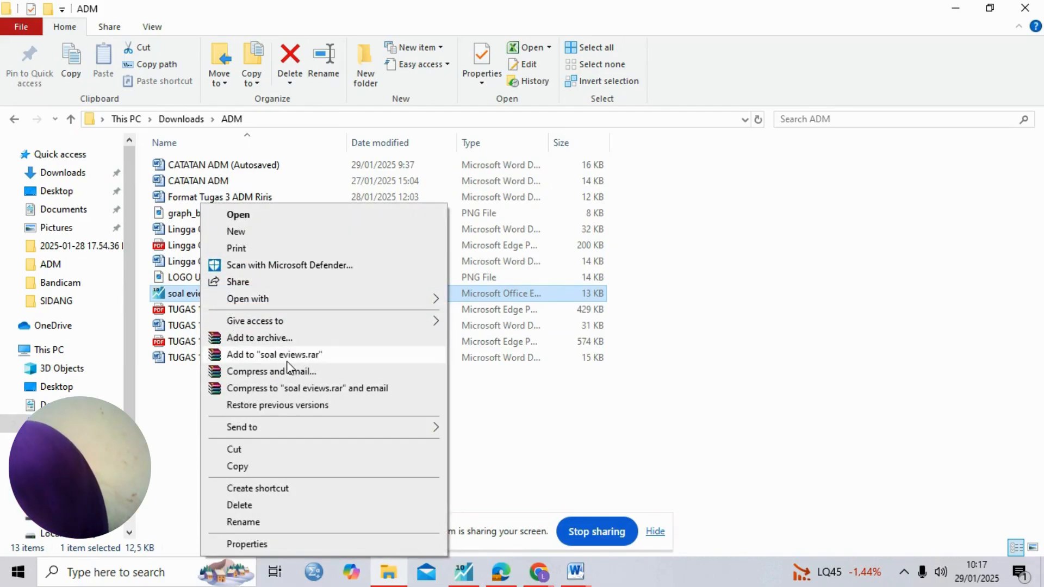
{"action": "mouse_move", "coordinate": [288, 296]}
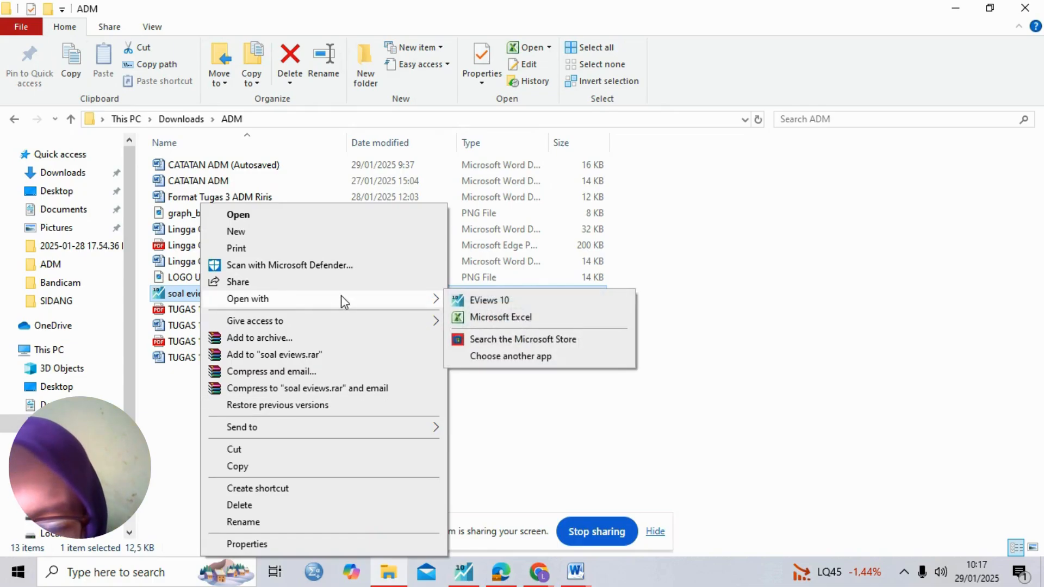
{"action": "left_click", "coordinate": [516, 317]}
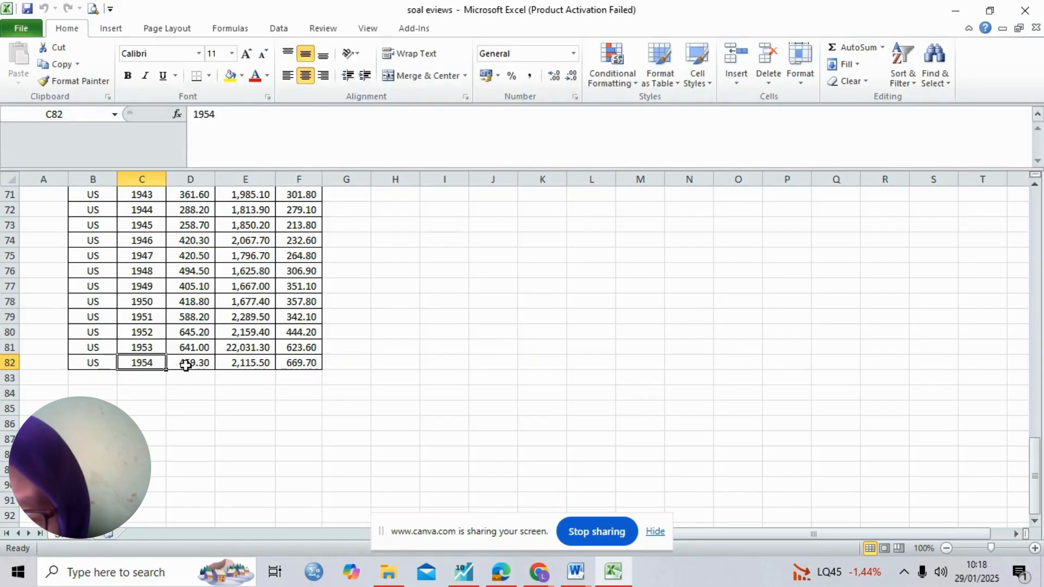
Step: Go up the INV column from its 1954 US row towards the first rows and dismiss the Microsoft Office Activation Wizard
{"action": "left_click", "coordinate": [186, 363]}
{"action": "key", "text": "Up"}
{"action": "key", "text": "Up"}
{"action": "key", "text": "Up"}
{"action": "key", "text": "Up"}
{"action": "key", "text": "Up"}
{"action": "key", "text": "Up"}
{"action": "key", "text": "Up"}
{"action": "key", "text": "Up"}
{"action": "key", "text": "Up"}
{"action": "key", "text": "Up"}
{"action": "key", "text": "Up"}
{"action": "key", "text": "Up"}
{"action": "key", "text": "Up"}
{"action": "key", "text": "Up"}
{"action": "key", "text": "Up"}
{"action": "key", "text": "Up"}
{"action": "key", "text": "Up"}
{"action": "key", "text": "Up"}
{"action": "key", "text": "Up"}
{"action": "key", "text": "Up"}
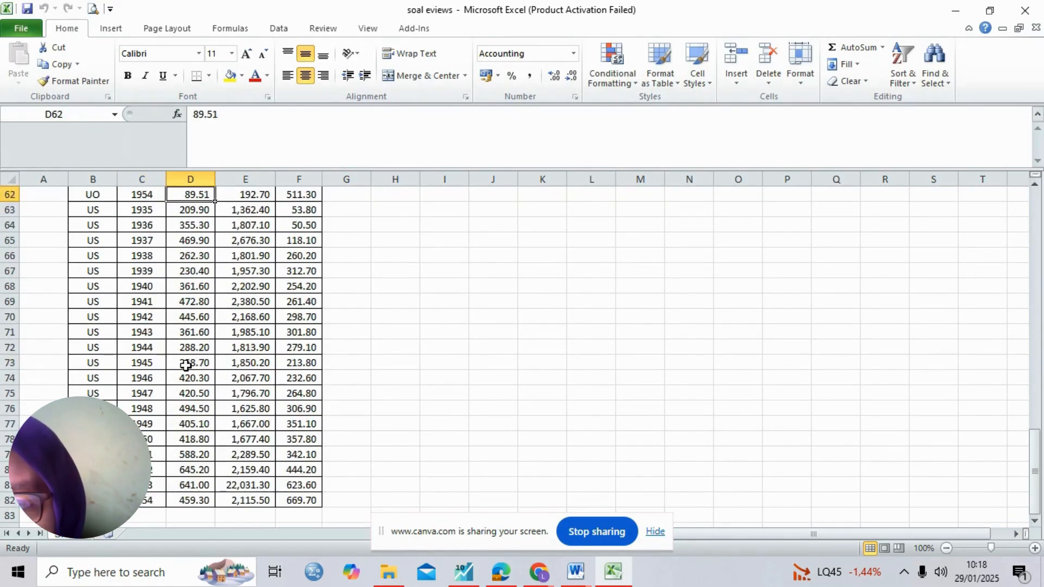
{"action": "key", "text": "Up"}
{"action": "key", "text": "Up"}
{"action": "key", "text": "Up"}
{"action": "key", "text": "Up"}
{"action": "key", "text": "Up"}
{"action": "key", "text": "Up"}
{"action": "key", "text": "Up"}
{"action": "key", "text": "Up"}
{"action": "key", "text": "Up"}
{"action": "key", "text": "Up"}
{"action": "key", "text": "Up"}
{"action": "key", "text": "Up"}
{"action": "key", "text": "Up"}
{"action": "key", "text": "Up"}
{"action": "key", "text": "Up"}
{"action": "key", "text": "Up"}
{"action": "key", "text": "Up"}
{"action": "key", "text": "Up"}
{"action": "key", "text": "Up"}
{"action": "key", "text": "Up"}
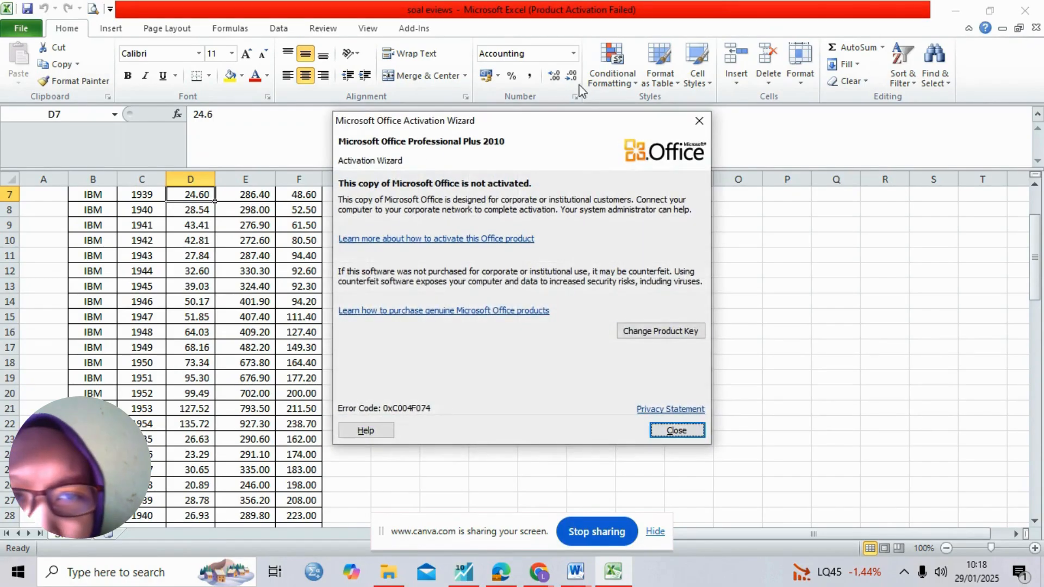
{"action": "left_click", "coordinate": [698, 120]}
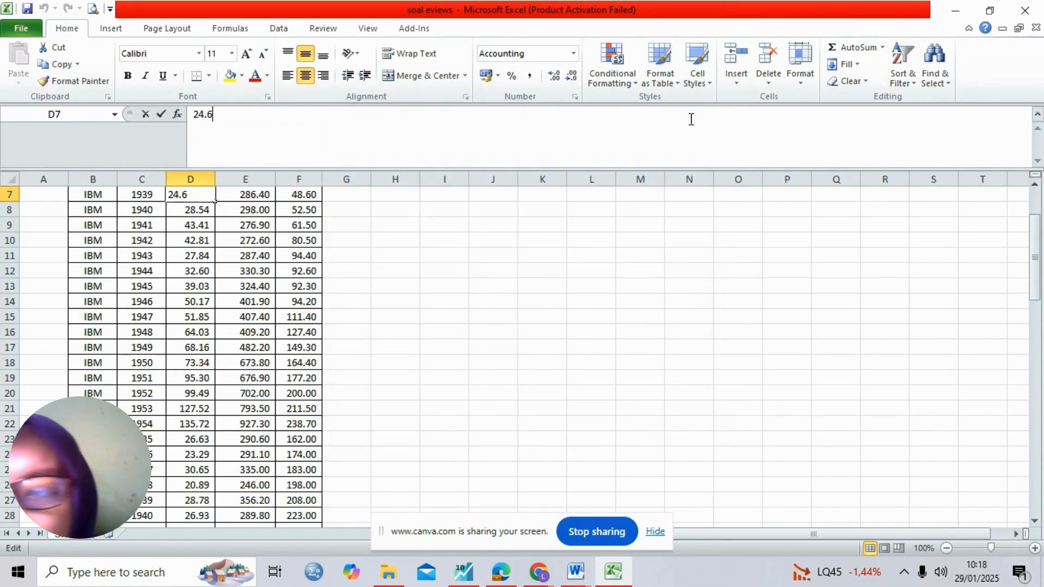
{"action": "left_click", "coordinate": [690, 119]}
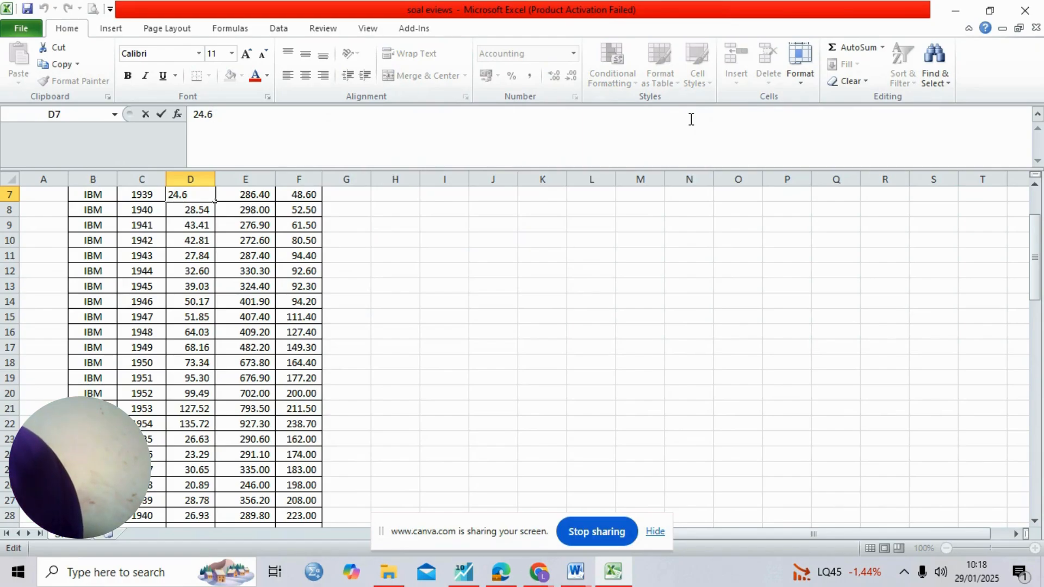
{"action": "key", "text": "Return"}
Step: Copy the INV values in D3:D82, from the IBM 1935 row to the US 1954 row
{"action": "key", "text": "Up"}
{"action": "key", "text": "Up"}
{"action": "key", "text": "Up"}
{"action": "key", "text": "Up"}
{"action": "key", "text": "Up"}
{"action": "key", "text": "Up"}
{"action": "key", "text": "Up"}
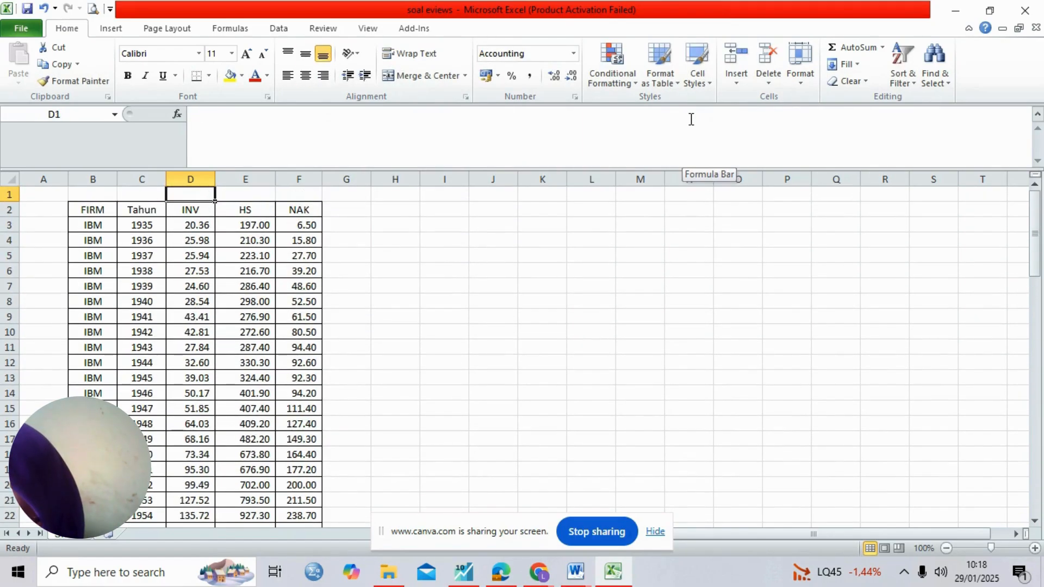
{"action": "mouse_move", "coordinate": [192, 224]}
{"action": "left_mouse_down"}
{"action": "mouse_move", "coordinate": [198, 574]}
{"action": "mouse_move", "coordinate": [199, 471]}
{"action": "left_mouse_up"}
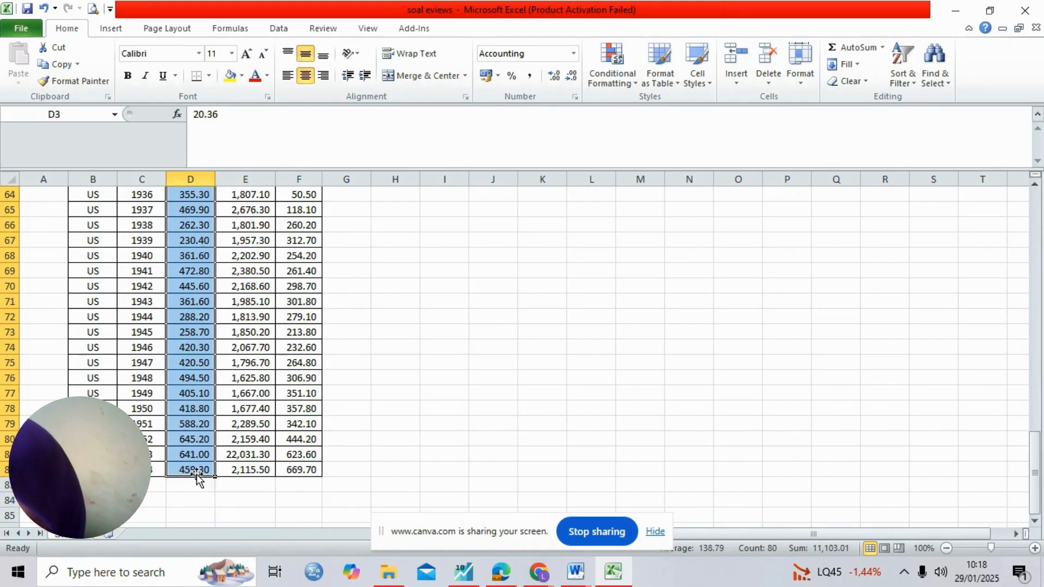
{"action": "left_click", "coordinate": [55, 64]}
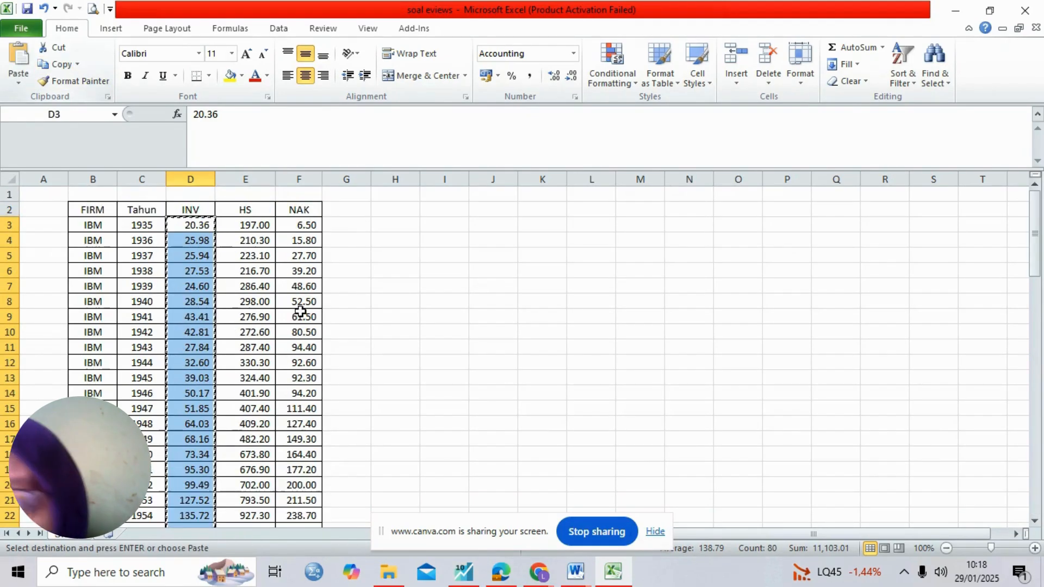
Step: Switch to EViews and paste the copied values into the NAK series from observation 1 - 35, allowing edit mode
{"action": "left_click", "coordinate": [463, 572]}
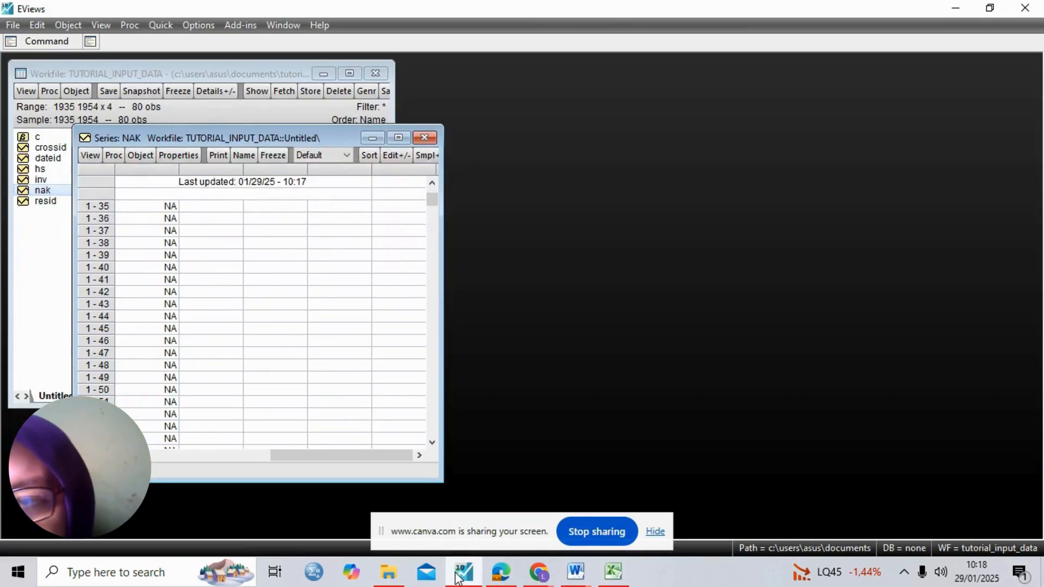
{"action": "left_click", "coordinate": [154, 209]}
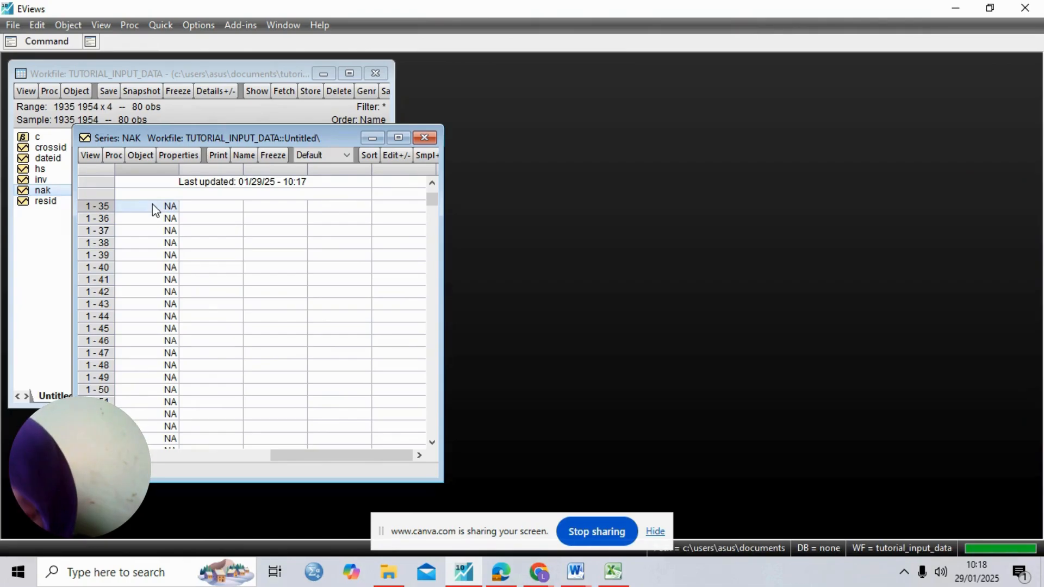
{"action": "key", "text": "ctrl+v"}
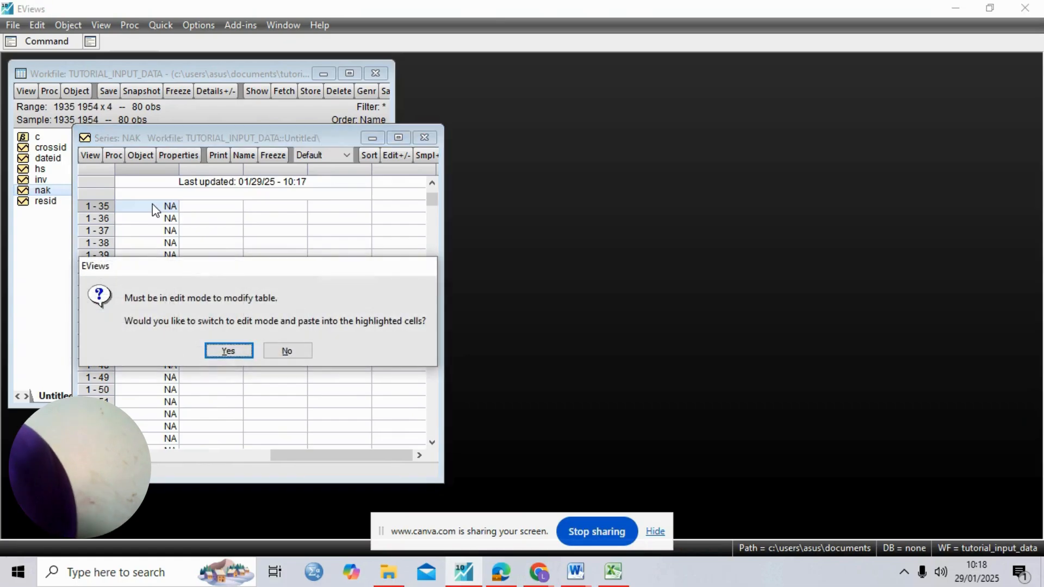
{"action": "left_click", "coordinate": [231, 352]}
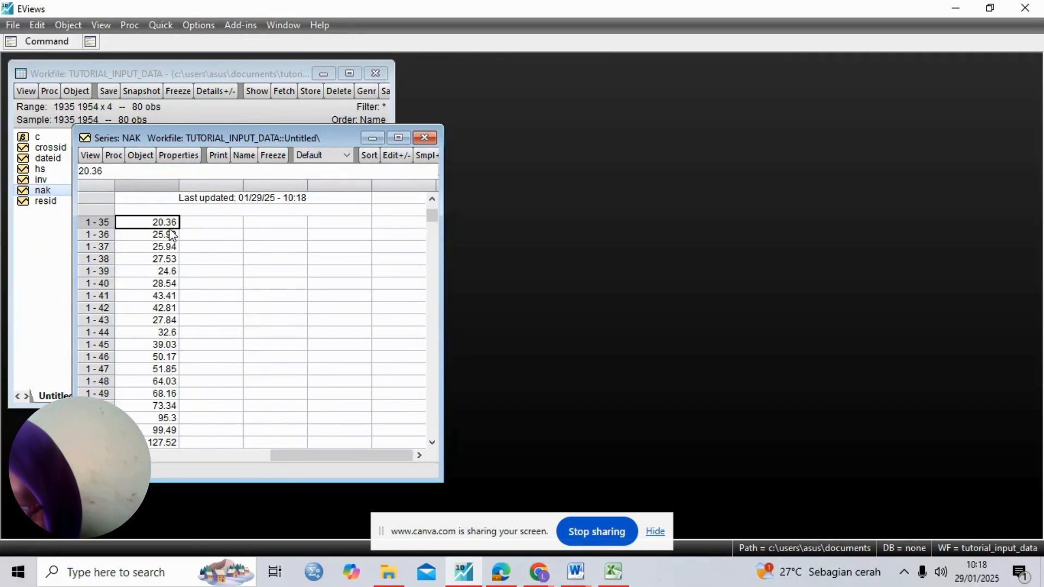
Step: Examine the pasted NAK values down to the last observations of cross-section 4 and close the series
{"action": "key", "text": "Down"}
{"action": "key", "text": "Down"}
{"action": "key", "text": "Down"}
{"action": "key", "text": "Down"}
{"action": "key", "text": "Down"}
{"action": "key", "text": "Down"}
{"action": "key", "text": "Down"}
{"action": "key", "text": "Down"}
{"action": "key", "text": "Down"}
{"action": "key", "text": "Down"}
{"action": "key", "text": "Down"}
{"action": "key", "text": "Down"}
{"action": "key", "text": "Down"}
{"action": "key", "text": "Down"}
{"action": "key", "text": "Down"}
{"action": "key", "text": "Down"}
{"action": "key", "text": "Down"}
{"action": "key", "text": "Down"}
{"action": "key", "text": "Down"}
{"action": "key", "text": "Down"}
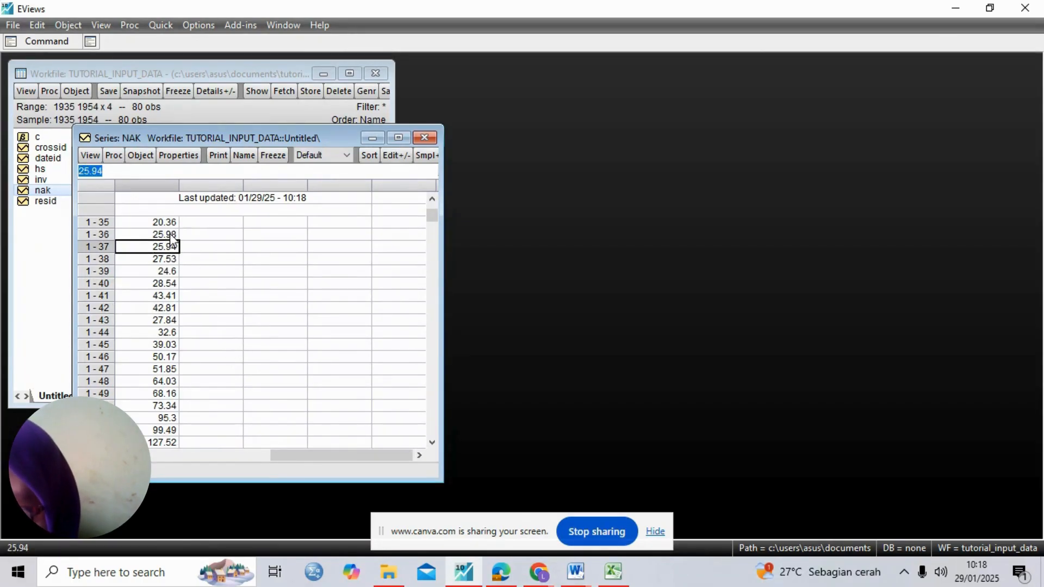
{"action": "key", "text": "Down"}
{"action": "key", "text": "Down"}
{"action": "key", "text": "Down"}
{"action": "key", "text": "Down"}
{"action": "key", "text": "Down"}
{"action": "key", "text": "Down"}
{"action": "key", "text": "Down"}
{"action": "key", "text": "Down"}
{"action": "key", "text": "Down"}
{"action": "key", "text": "Down"}
{"action": "key", "text": "Down"}
{"action": "key", "text": "Down"}
{"action": "key", "text": "Down"}
{"action": "key", "text": "Down"}
{"action": "key", "text": "Down"}
{"action": "key", "text": "Down"}
{"action": "key", "text": "Down"}
{"action": "key", "text": "Down"}
{"action": "key", "text": "Down"}
{"action": "key", "text": "Down"}
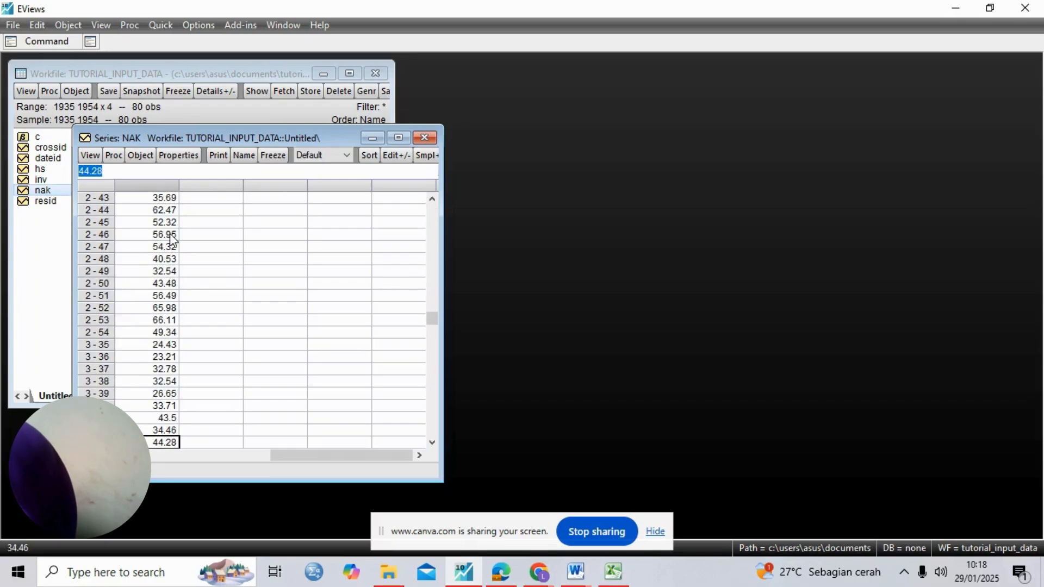
{"action": "key", "text": "Down"}
{"action": "key", "text": "Down"}
{"action": "key", "text": "Down"}
{"action": "key", "text": "Down"}
{"action": "key", "text": "Down"}
{"action": "key", "text": "Down"}
{"action": "key", "text": "Down"}
{"action": "key", "text": "Down"}
{"action": "key", "text": "Down"}
{"action": "key", "text": "Down"}
{"action": "key", "text": "Down"}
{"action": "key", "text": "Down"}
{"action": "key", "text": "Down"}
{"action": "key", "text": "Down"}
{"action": "key", "text": "Down"}
{"action": "key", "text": "Down"}
{"action": "key", "text": "Down"}
{"action": "key", "text": "Down"}
{"action": "key", "text": "Down"}
{"action": "key", "text": "Down"}
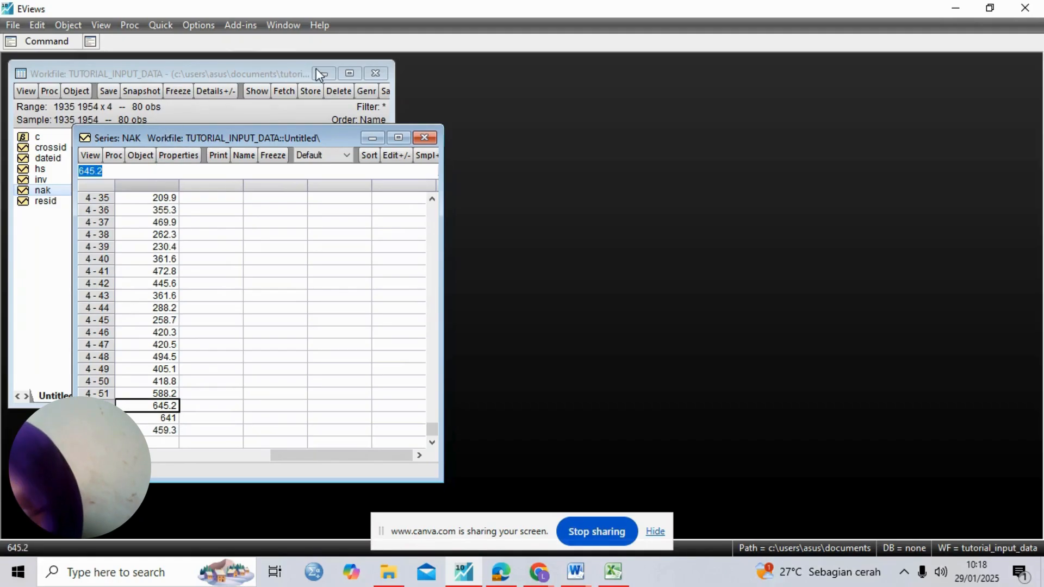
{"action": "left_click", "coordinate": [424, 138]}
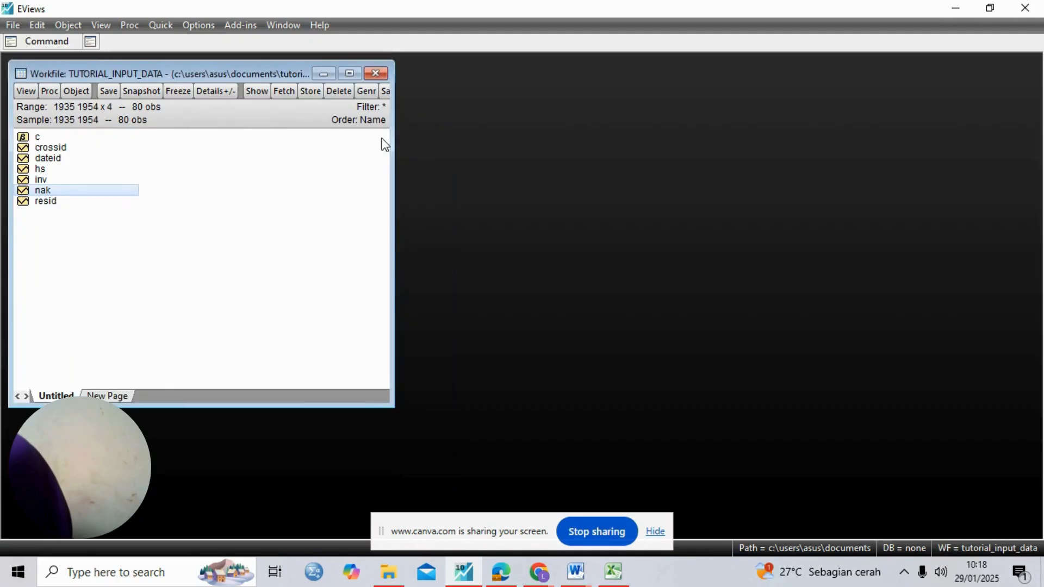
Step: Open the HS and INV series together as a group and select the HS cell of observation 1 - 35
{"action": "left_click", "coordinate": [48, 172]}
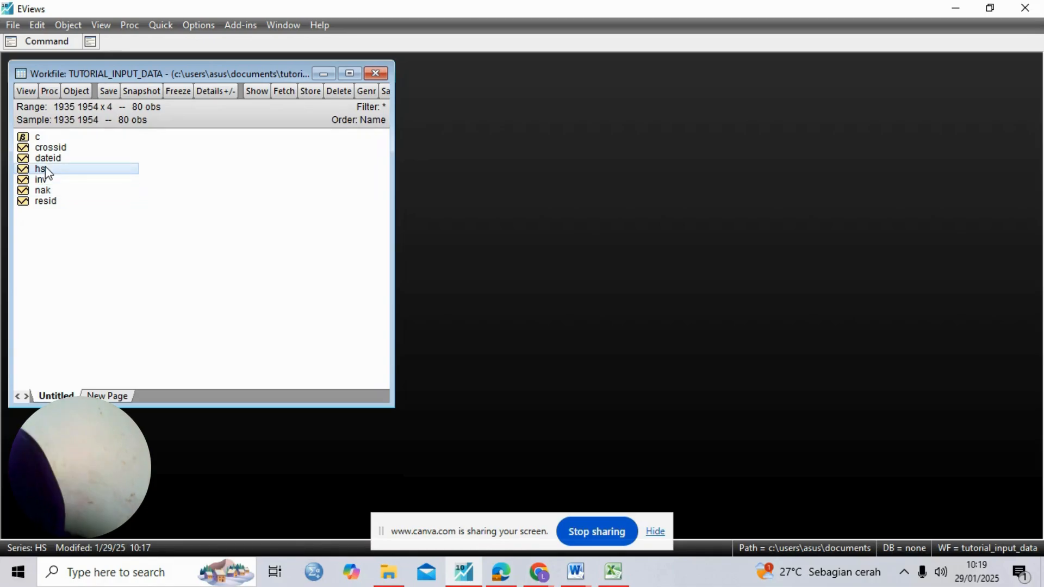
{"action": "key", "text": "Down"}
{"action": "key", "text": "Up"}
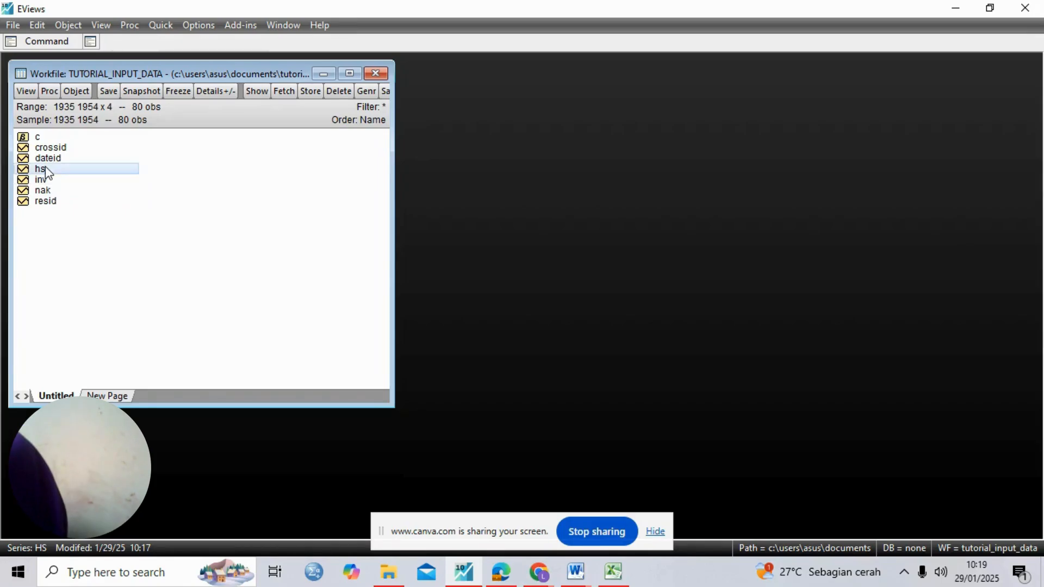
{"action": "key", "text": "shift+Down"}
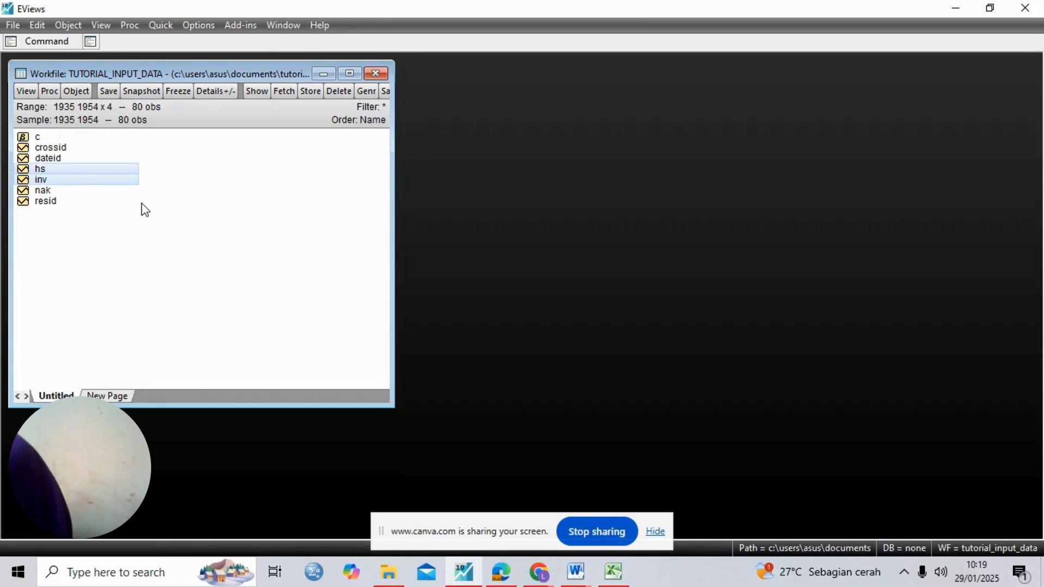
{"action": "right_click", "coordinate": [132, 181]}
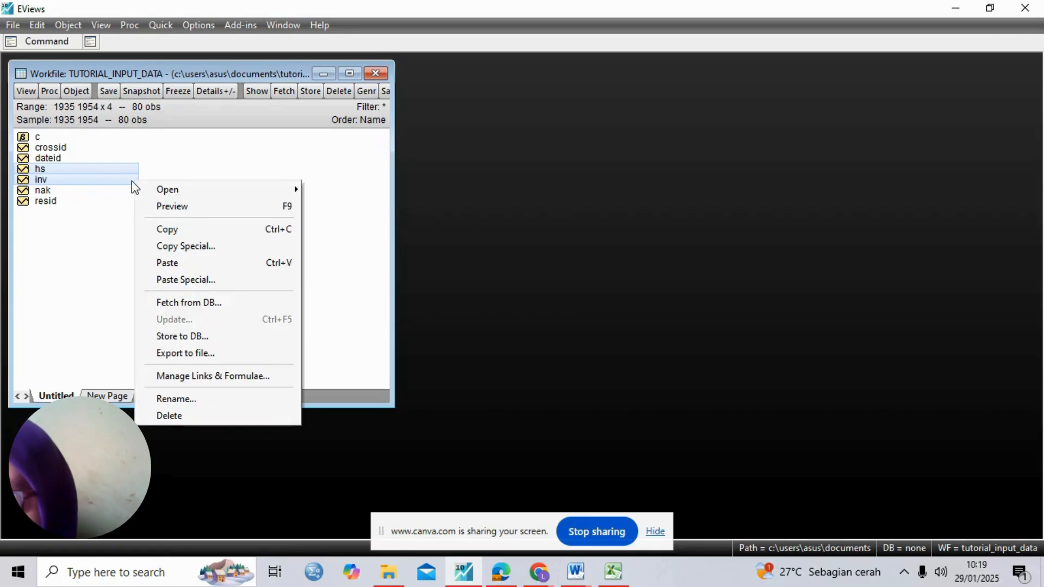
{"action": "mouse_move", "coordinate": [166, 196]}
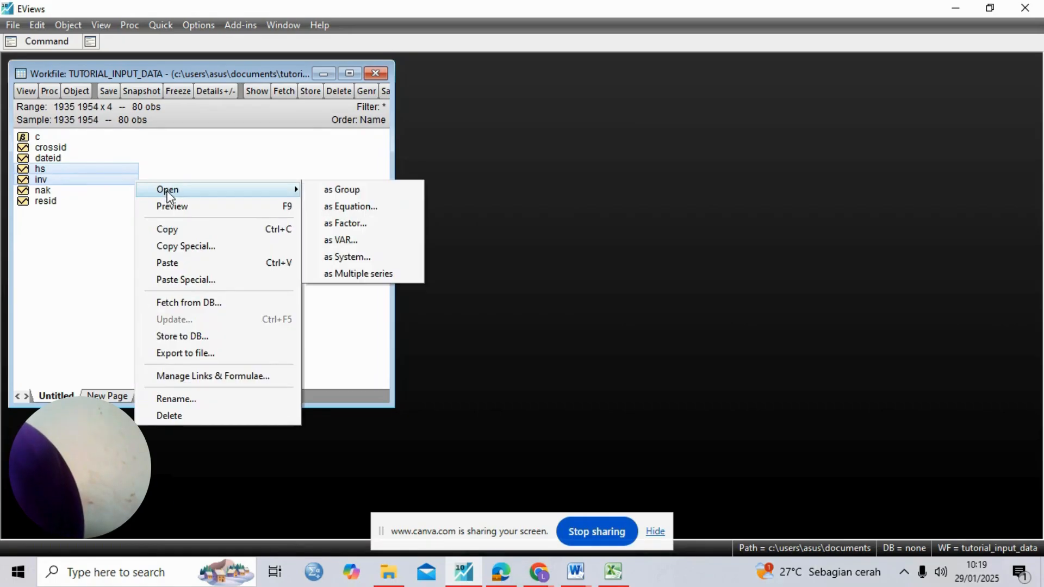
{"action": "left_click", "coordinate": [328, 191]}
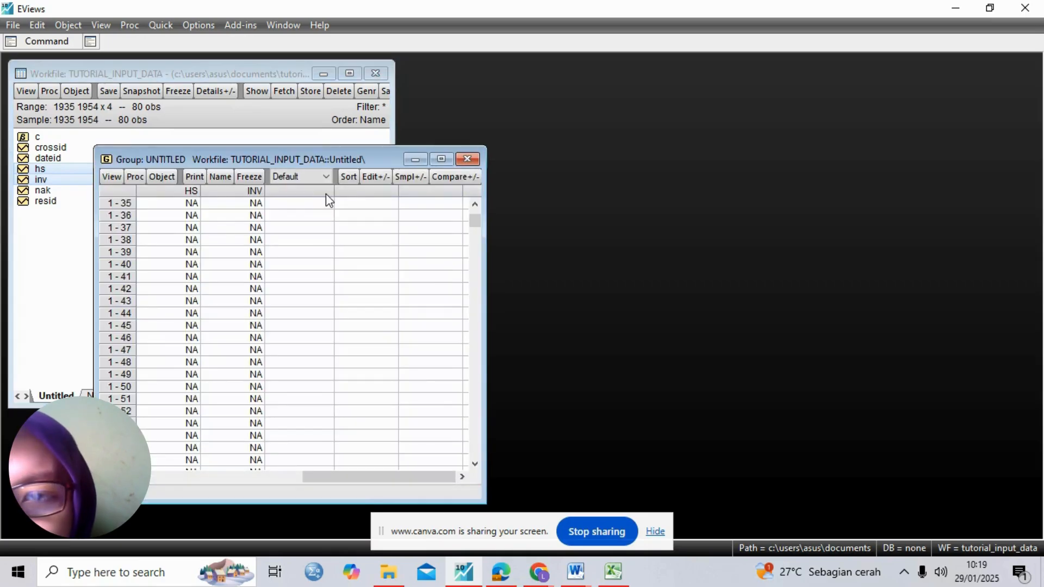
{"action": "left_click", "coordinate": [174, 206]}
{"action": "key", "text": "Up"}
{"action": "key", "text": "Down"}
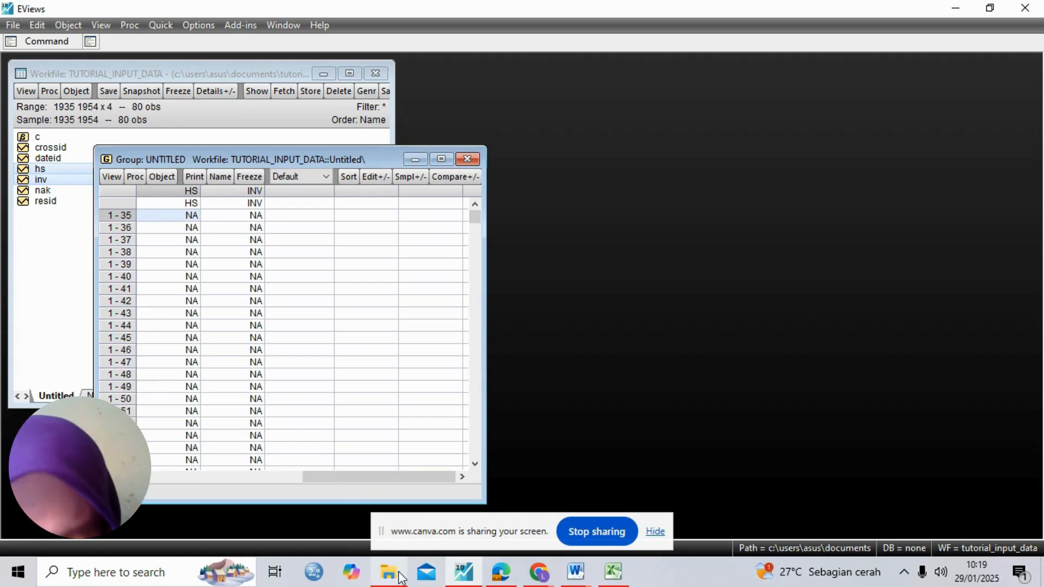
Step: Switch to Excel and copy the HS and NAK values in E3:F82 of the soal eviews sheet
{"action": "left_click", "coordinate": [612, 574]}
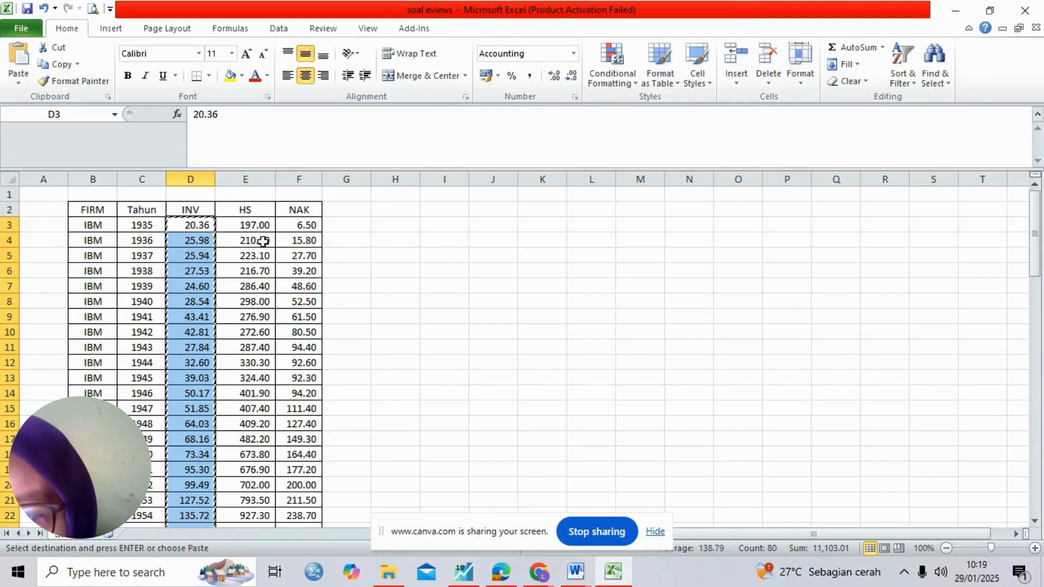
{"action": "left_click_drag", "start_coordinate": [257, 226], "coordinate": [289, 452]}
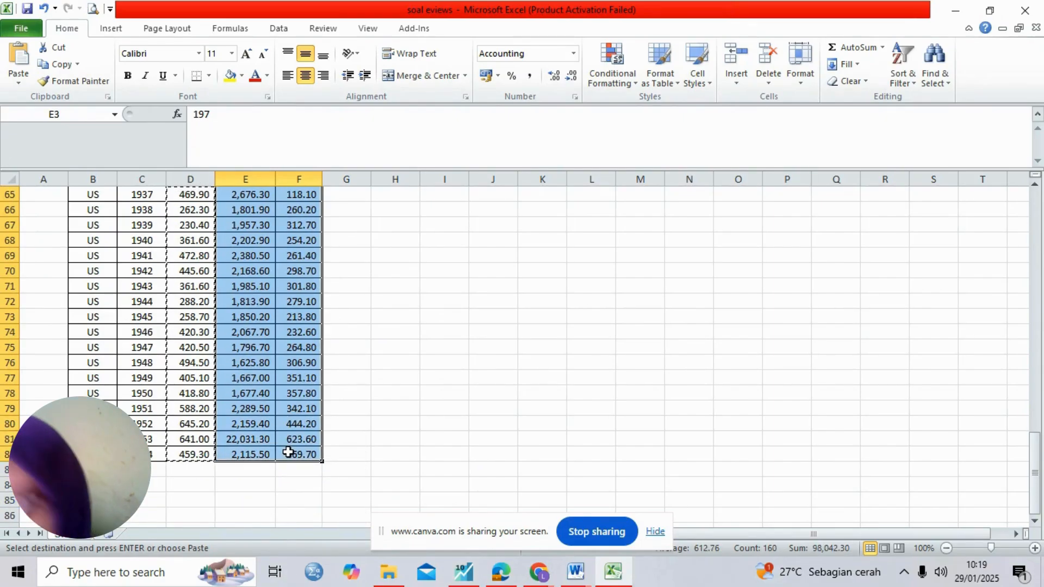
{"action": "left_click", "coordinate": [63, 67]}
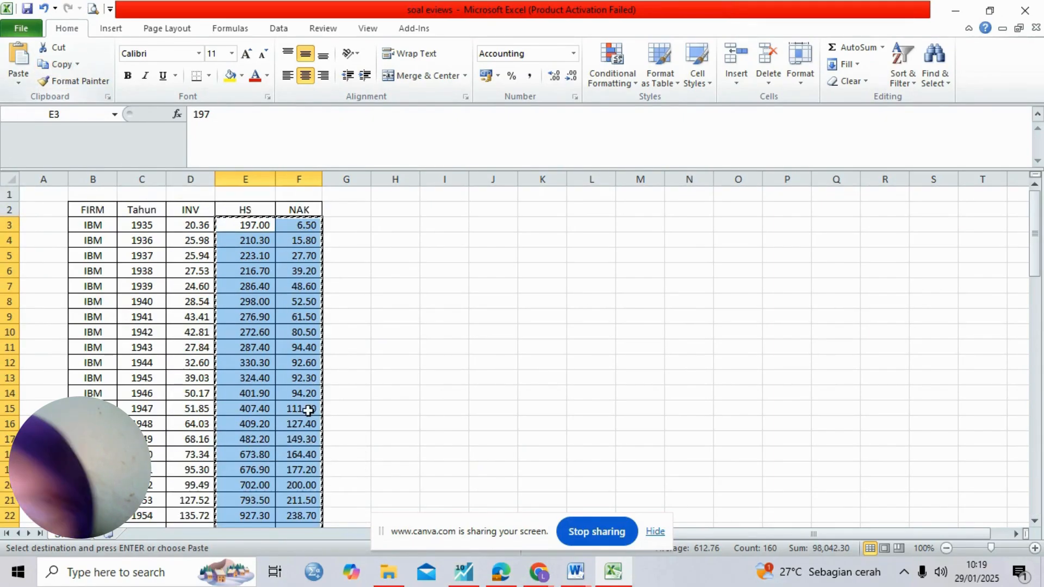
Step: Return to EViews and paste the two copied columns into the HS and INV group from observation 1 - 35, allowing edit mode
{"action": "left_click", "coordinate": [546, 574]}
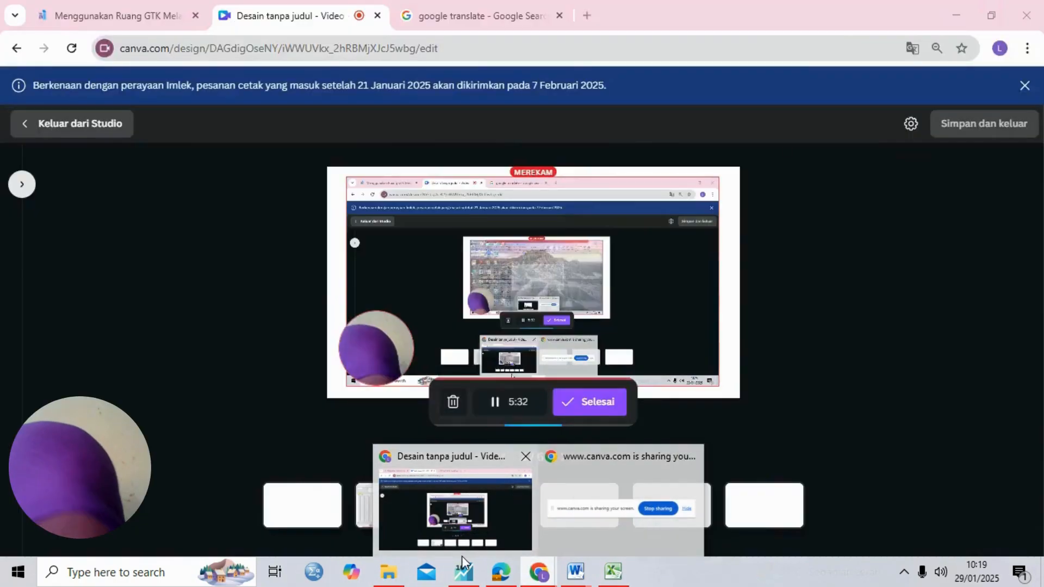
{"action": "left_click", "coordinate": [464, 569]}
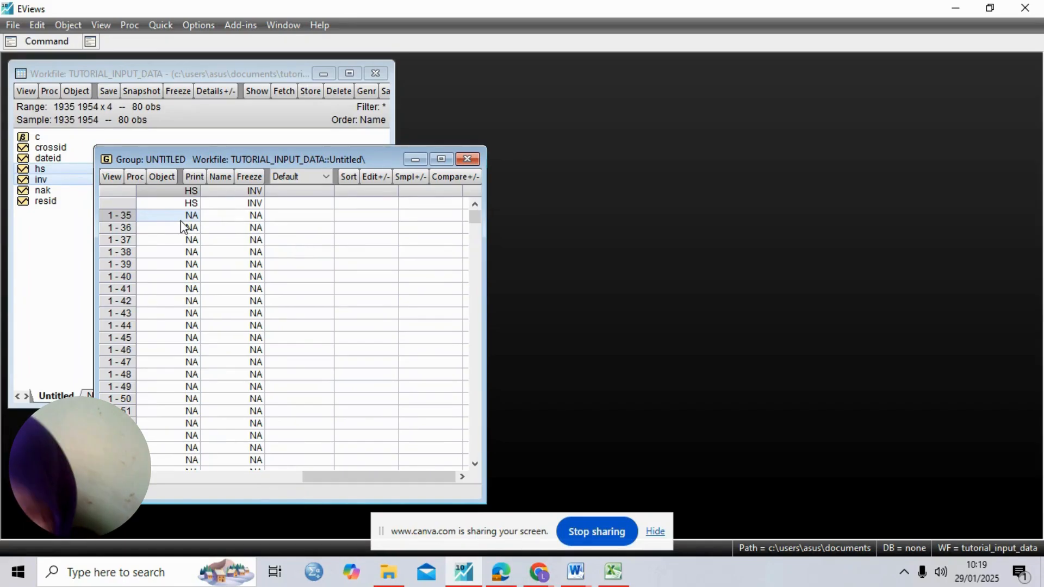
{"action": "key", "text": "ctrl+v"}
{"action": "left_click", "coordinate": [266, 375]}
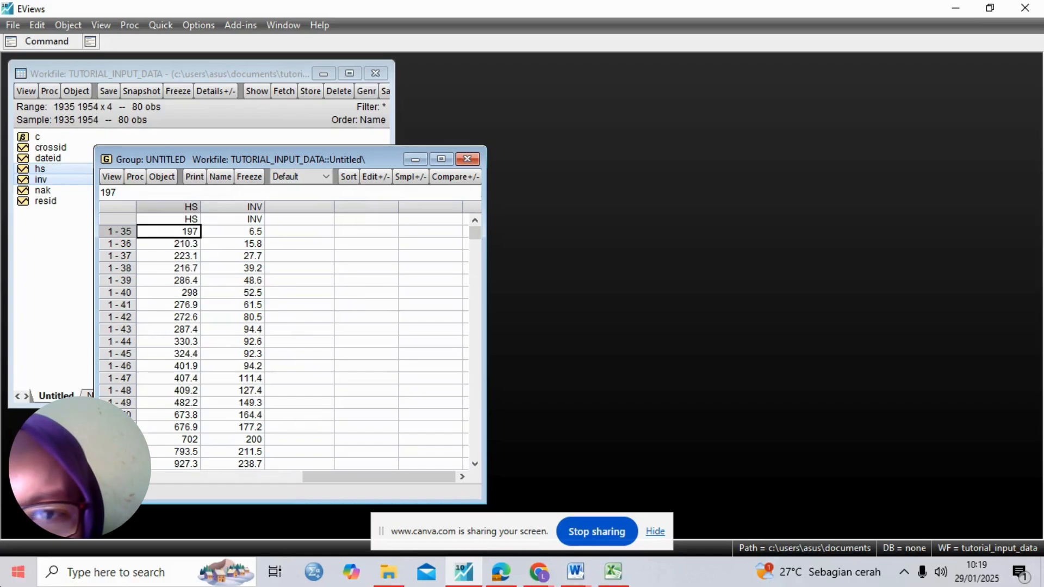
Step: Close the HS and INV group and delete the untitled group object
{"action": "left_click", "coordinate": [459, 161]}
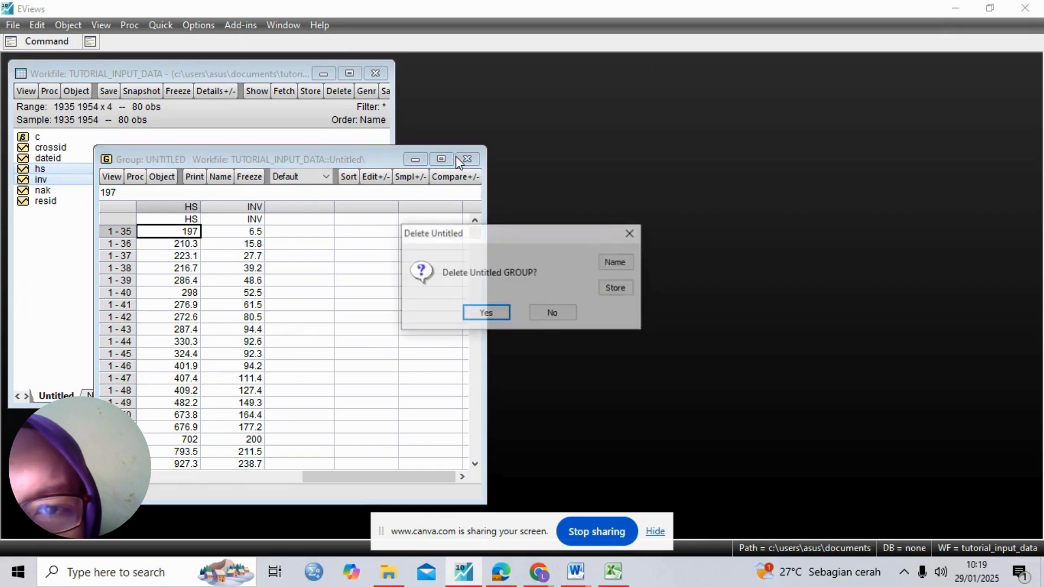
{"action": "left_click", "coordinate": [485, 313]}
{"action": "left_click", "coordinate": [49, 219]}
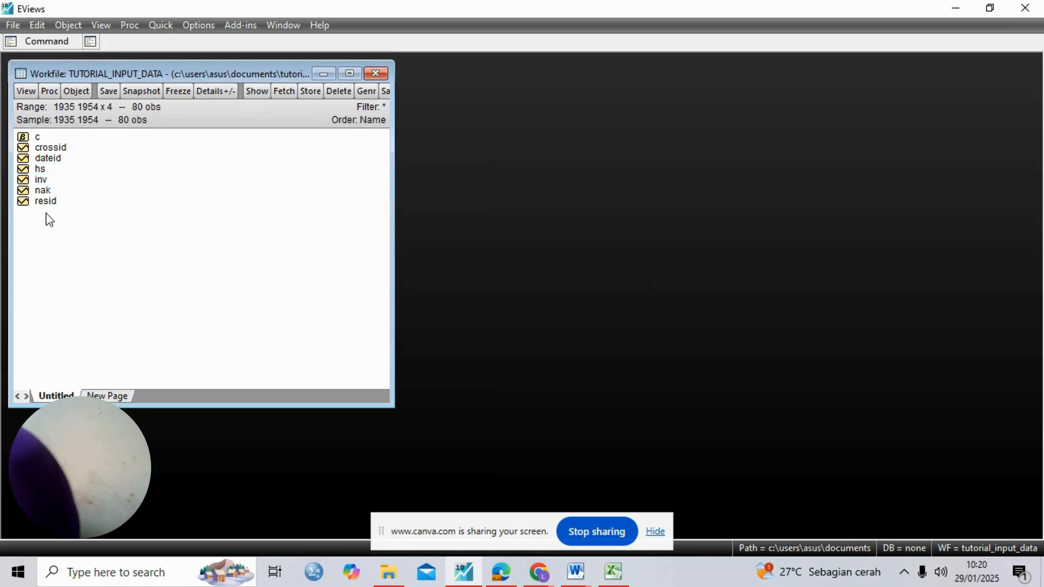
{"action": "left_click", "coordinate": [48, 181]}
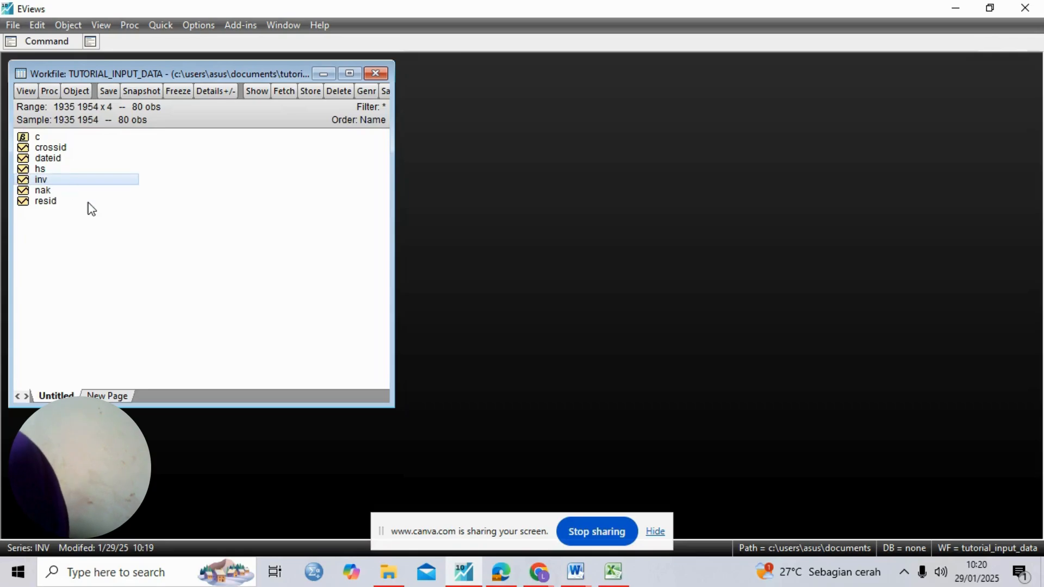
{"action": "left_click", "coordinate": [49, 170], "text": "ctrl"}
{"action": "left_click", "coordinate": [49, 191], "text": "shift"}
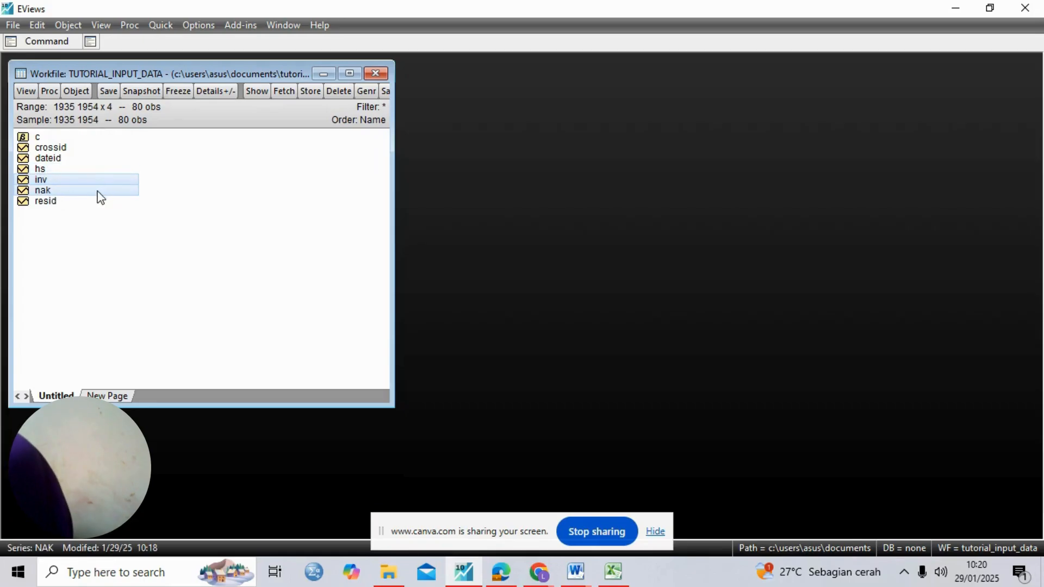
{"action": "left_click", "coordinate": [100, 224]}
{"action": "left_click", "coordinate": [81, 185]}
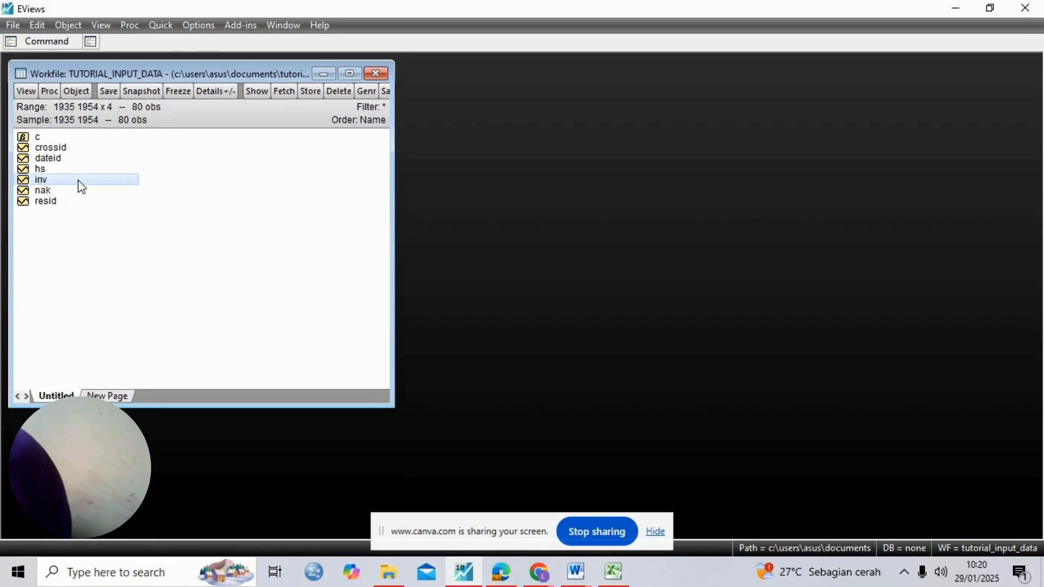
{"action": "left_click", "coordinate": [78, 170], "text": "ctrl"}
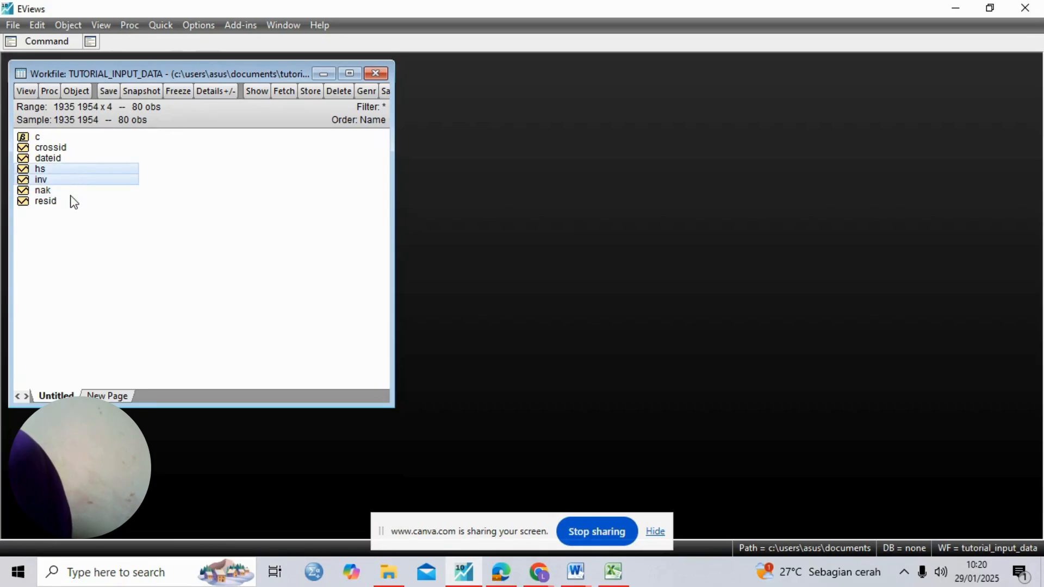
{"action": "left_click", "coordinate": [72, 191], "text": "shift"}
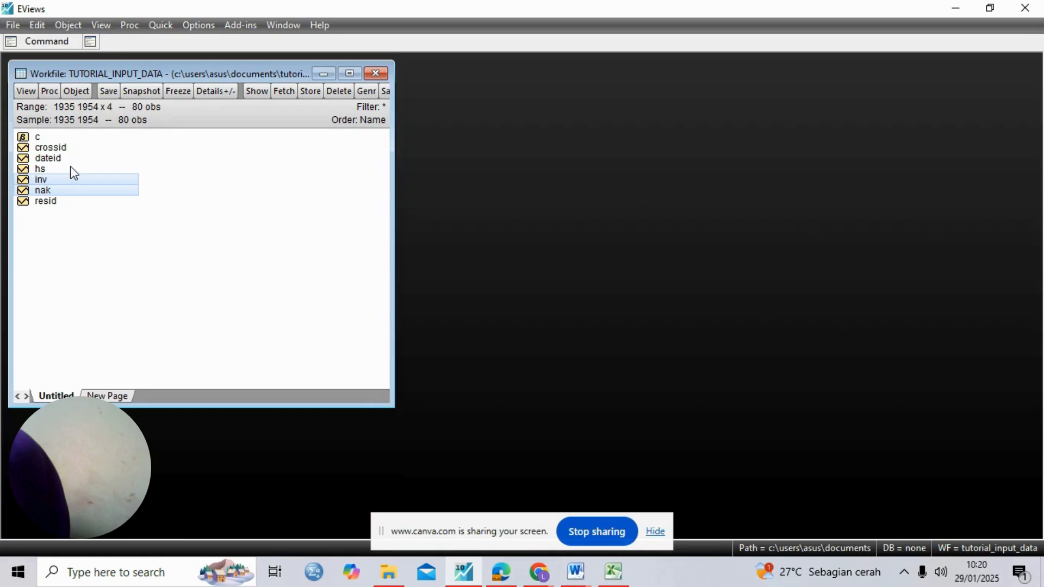
{"action": "left_click", "coordinate": [71, 169], "text": "shift"}
{"action": "left_click", "coordinate": [73, 212]}
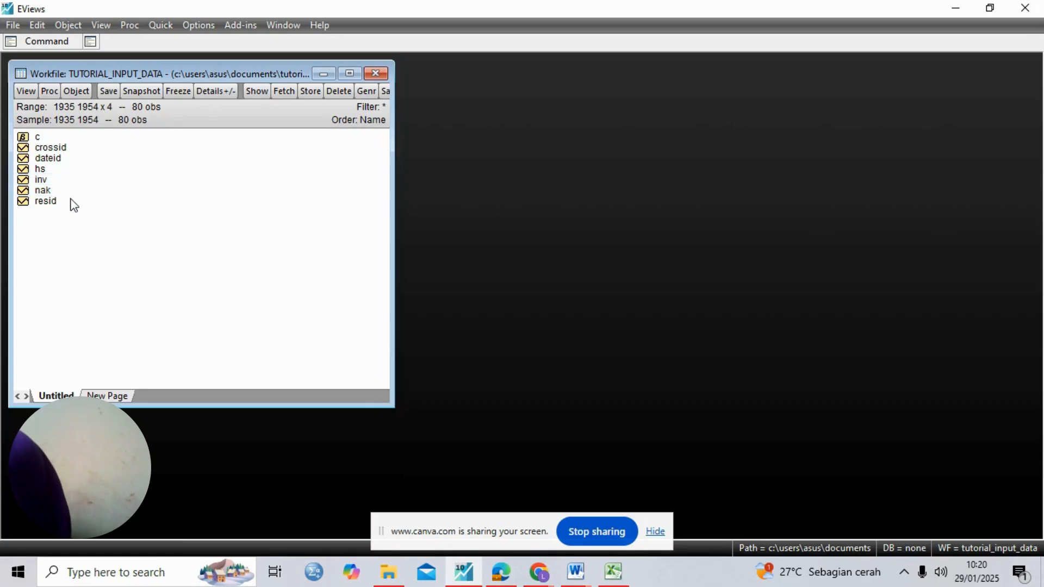
{"action": "left_click", "coordinate": [65, 182]}
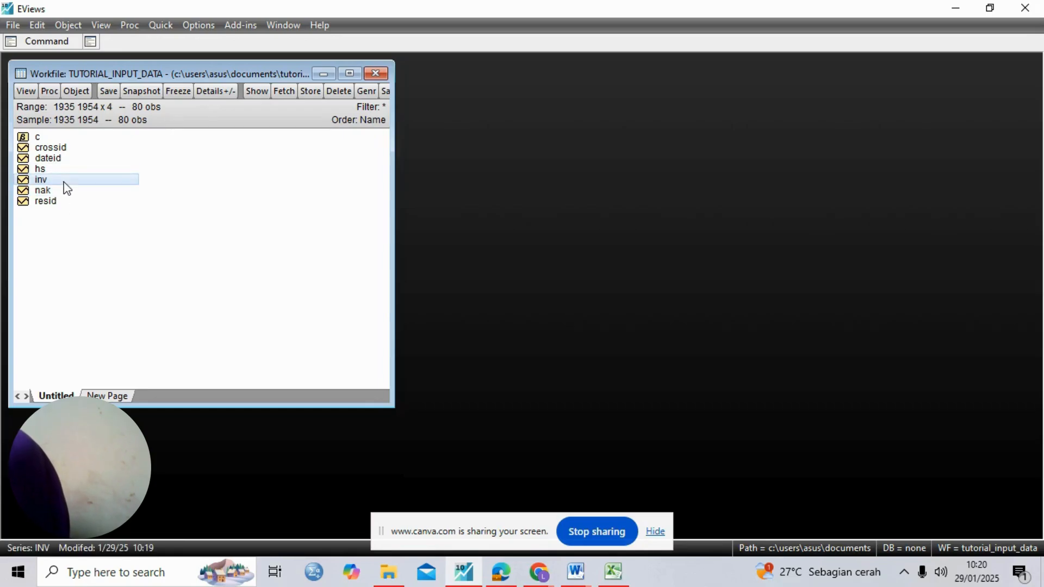
{"action": "left_click", "coordinate": [61, 170], "text": "shift"}
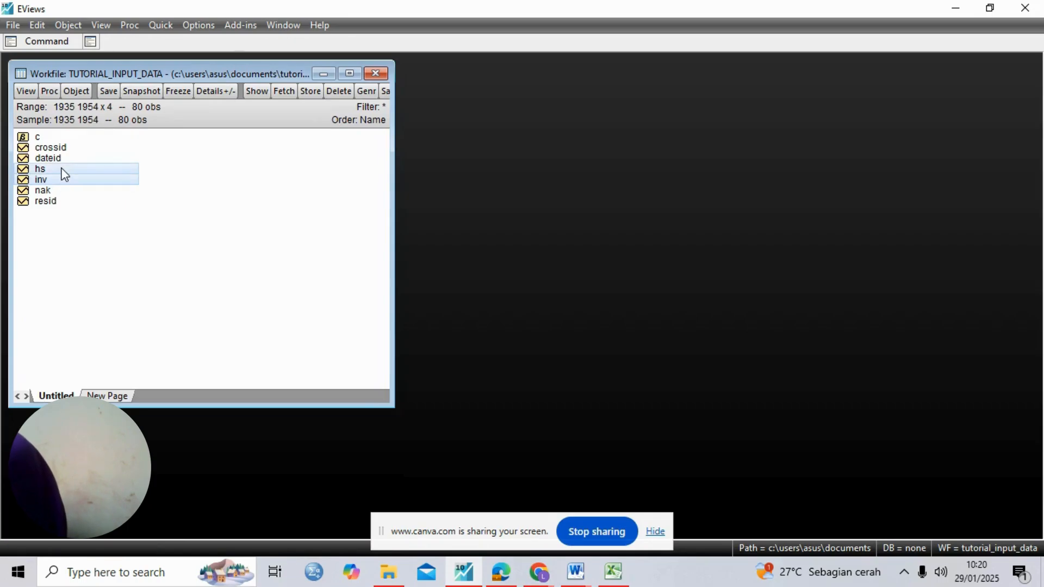
{"action": "left_click", "coordinate": [58, 192], "text": "shift"}
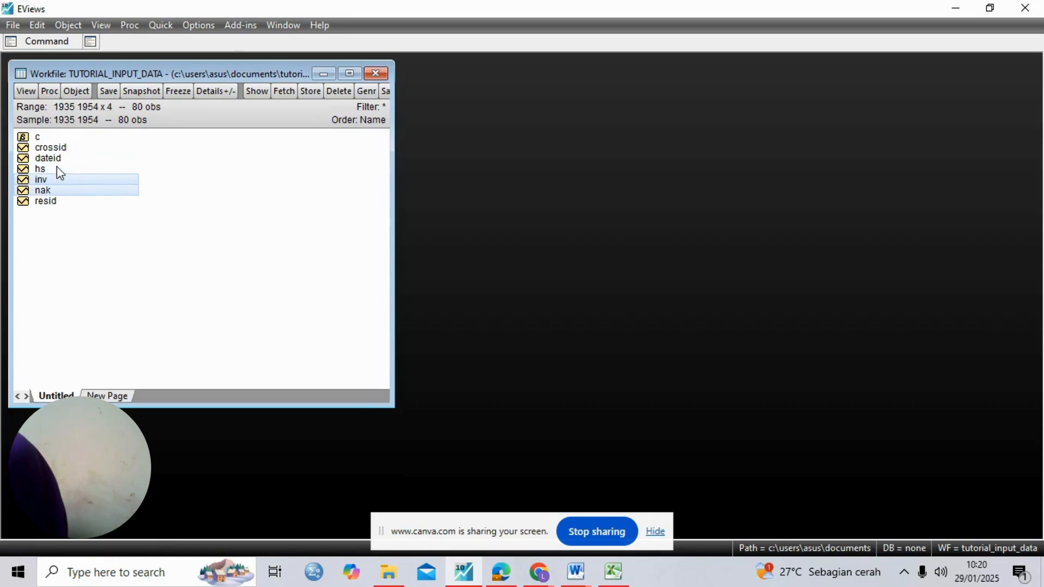
{"action": "left_click", "coordinate": [57, 162], "text": "shift"}
{"action": "left_click", "coordinate": [57, 169], "text": "shift"}
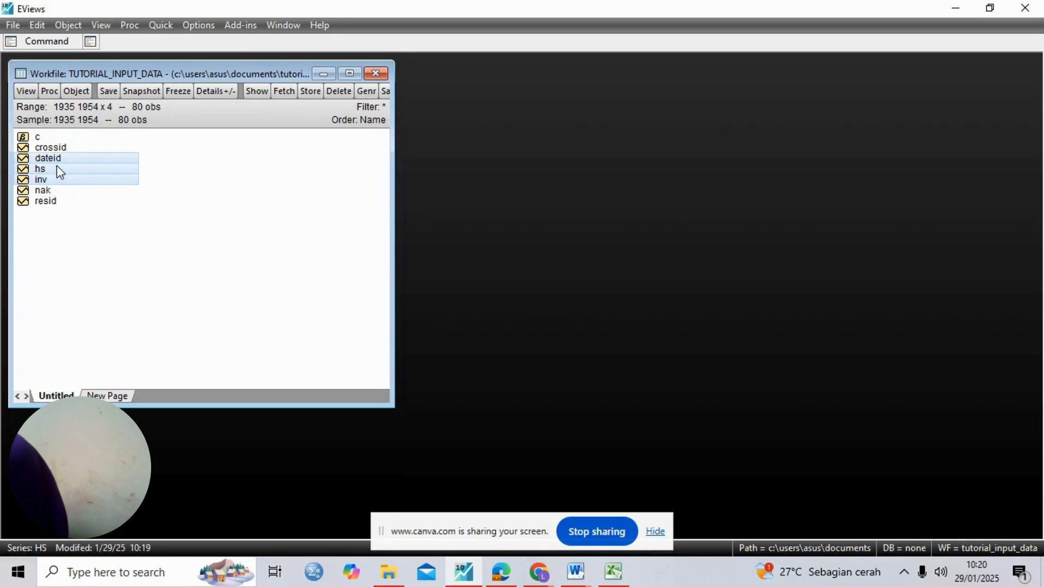
{"action": "left_click", "coordinate": [57, 191], "text": "shift"}
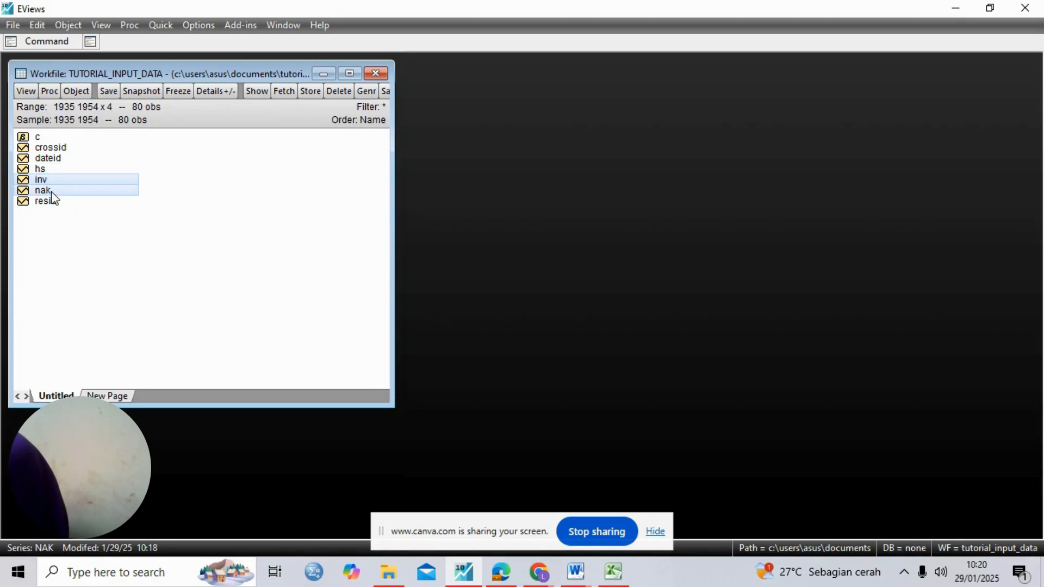
{"action": "left_click", "coordinate": [49, 173], "text": "shift"}
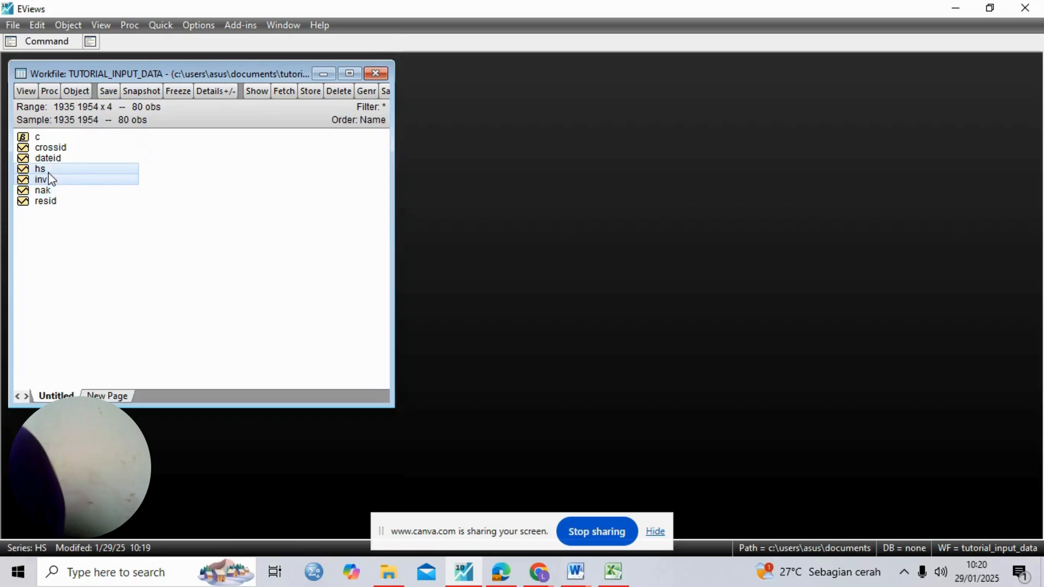
{"action": "left_click", "coordinate": [49, 191], "text": "shift"}
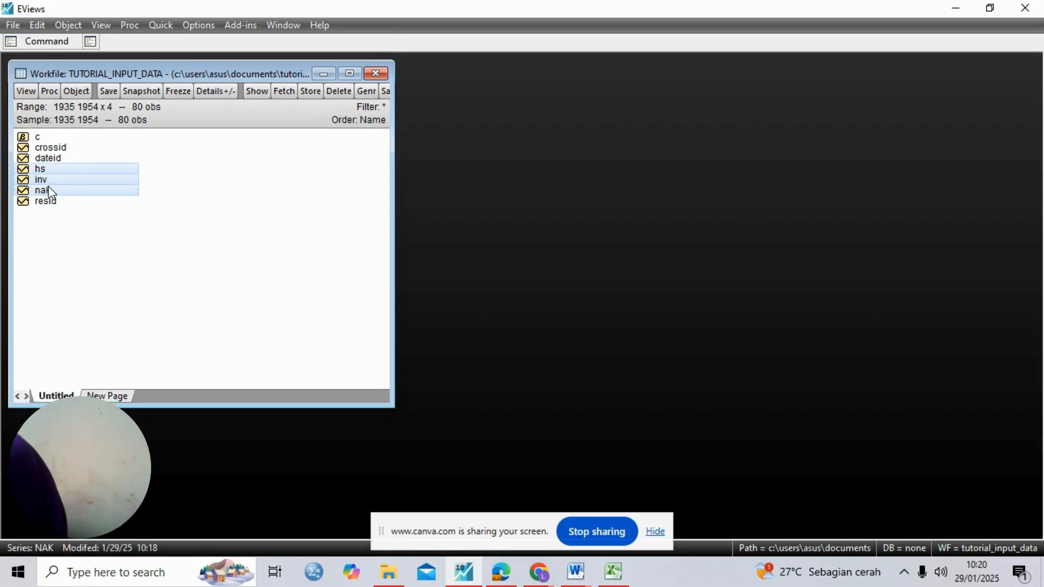
{"action": "left_click", "coordinate": [135, 239]}
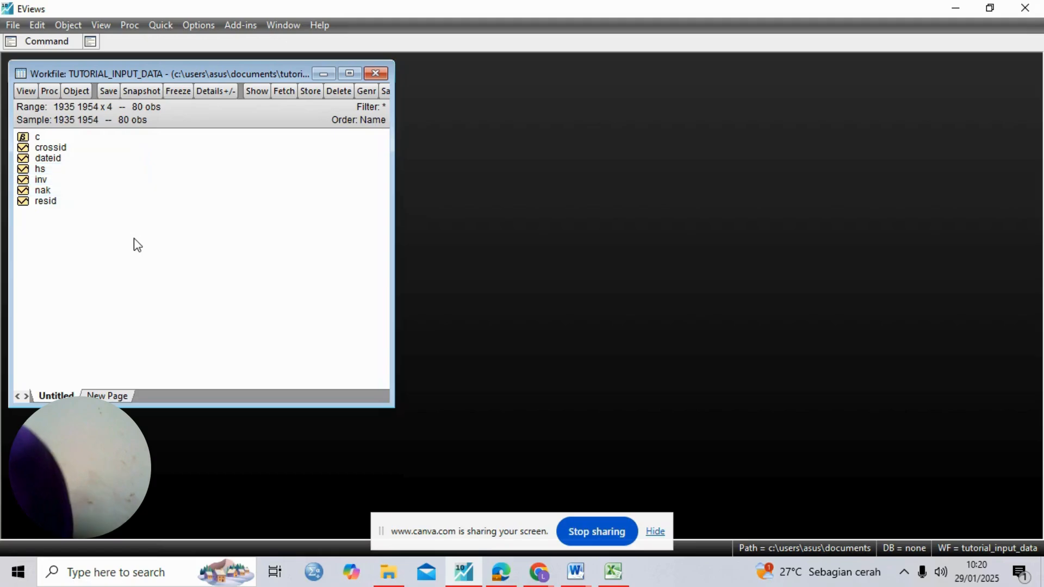
Step: Open the INV, HS and NAK series together as a group
{"action": "left_click", "coordinate": [74, 185]}
{"action": "left_click", "coordinate": [70, 169], "text": "shift"}
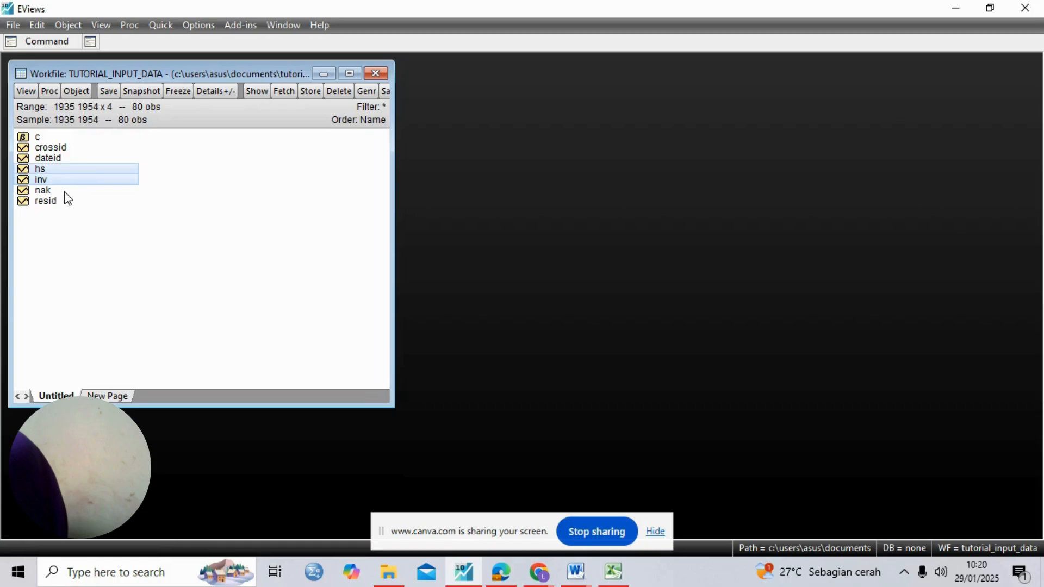
{"action": "left_click", "coordinate": [65, 191], "text": "ctrl"}
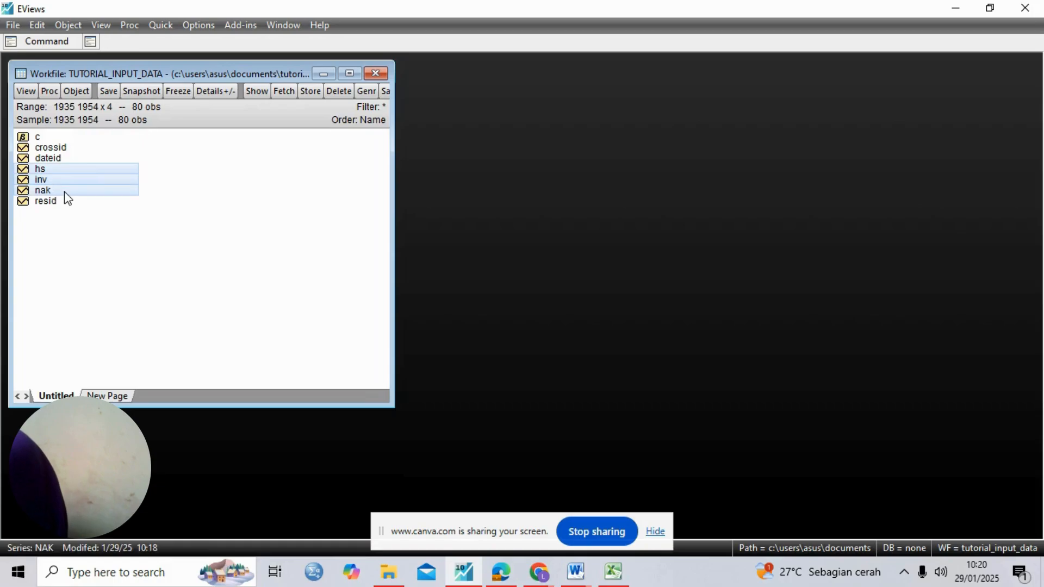
{"action": "right_click", "coordinate": [124, 190]}
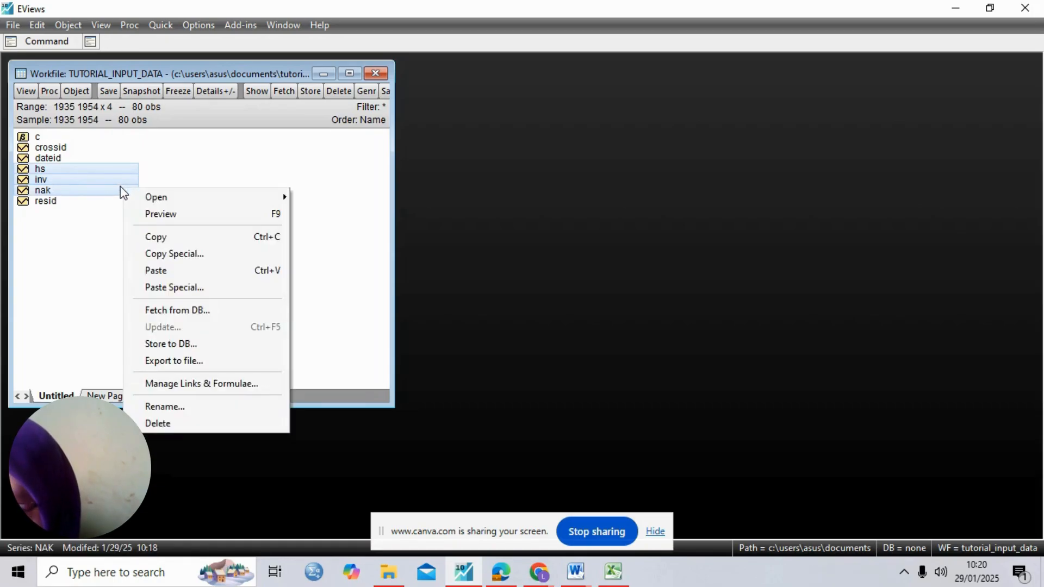
{"action": "mouse_move", "coordinate": [144, 201]}
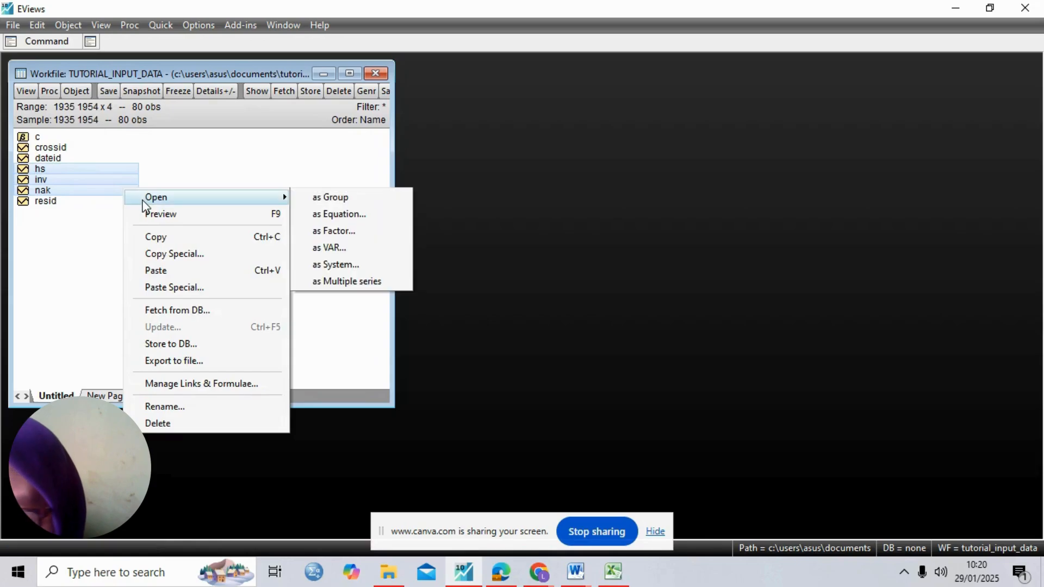
{"action": "left_click", "coordinate": [303, 199]}
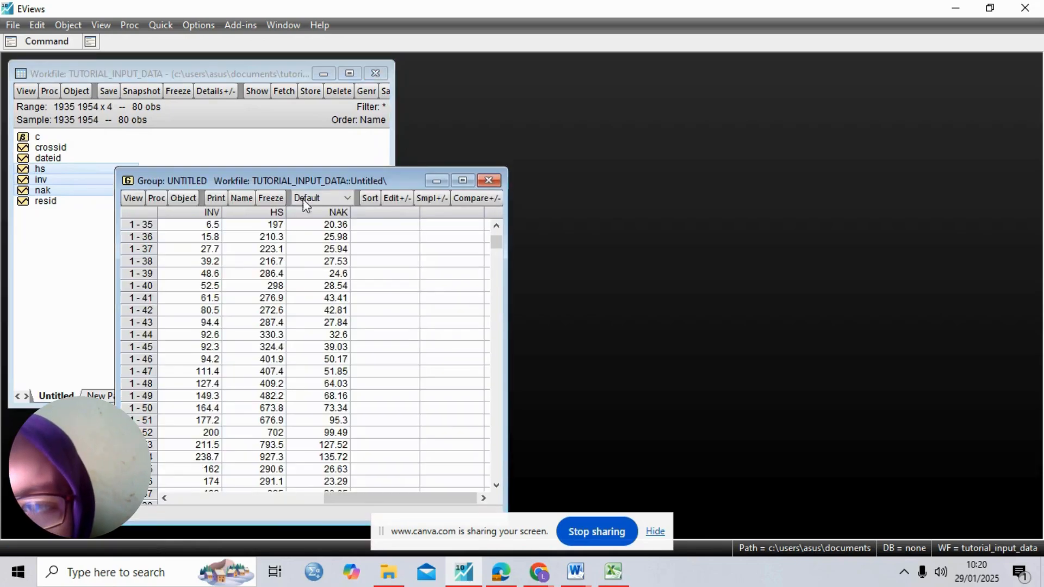
Step: Examine the INV, HS and NAK values in the group from the first to the last observation
{"action": "left_click", "coordinate": [211, 242]}
{"action": "key", "text": "Up"}
{"action": "key", "text": "Up"}
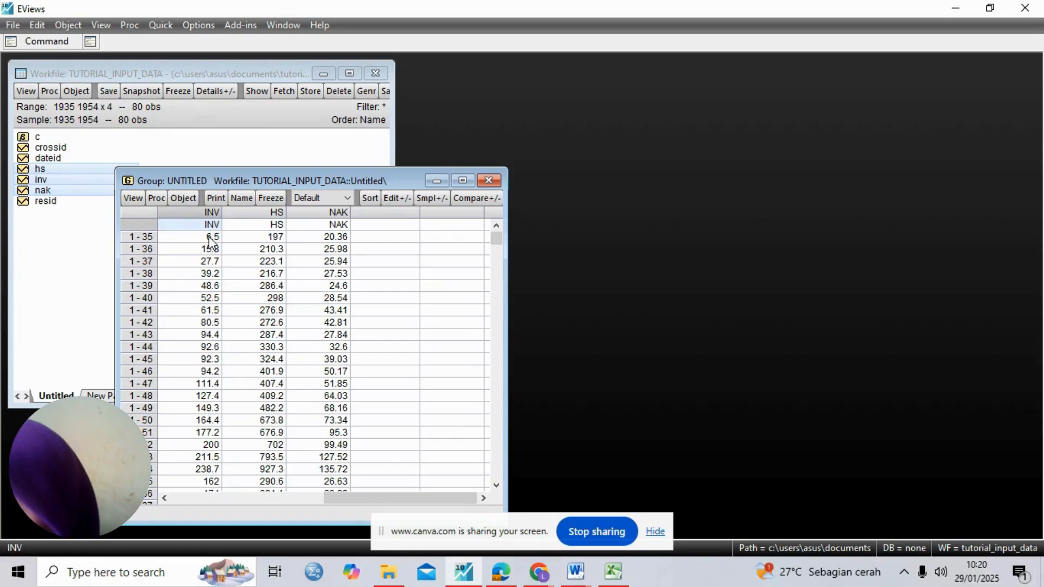
{"action": "key", "text": "Down"}
{"action": "key", "text": "Down"}
{"action": "key", "text": "Up"}
{"action": "key", "text": "Right"}
{"action": "key", "text": "Right"}
{"action": "key", "text": "Left"}
{"action": "key", "text": "Left"}
{"action": "key", "text": "Down"}
{"action": "key", "text": "Down"}
{"action": "key", "text": "Down"}
{"action": "key", "text": "Down"}
{"action": "key", "text": "Down"}
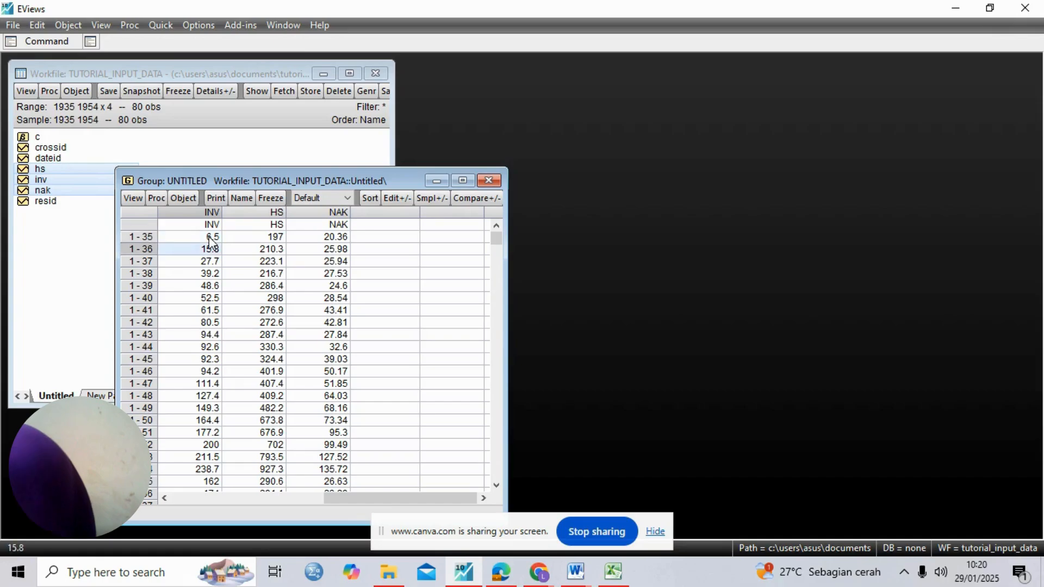
{"action": "key", "text": "Down"}
{"action": "key", "text": "Down"}
{"action": "key", "text": "Down"}
{"action": "key", "text": "Down"}
{"action": "key", "text": "Down"}
{"action": "key", "text": "Down"}
{"action": "key", "text": "Down"}
{"action": "key", "text": "Down"}
{"action": "key", "text": "Down"}
{"action": "key", "text": "Down"}
{"action": "key", "text": "Down"}
{"action": "key", "text": "Down"}
{"action": "key", "text": "Down"}
{"action": "key", "text": "Down"}
{"action": "key", "text": "Down"}
{"action": "key", "text": "Down"}
{"action": "key", "text": "Down"}
{"action": "key", "text": "Down"}
{"action": "key", "text": "Down"}
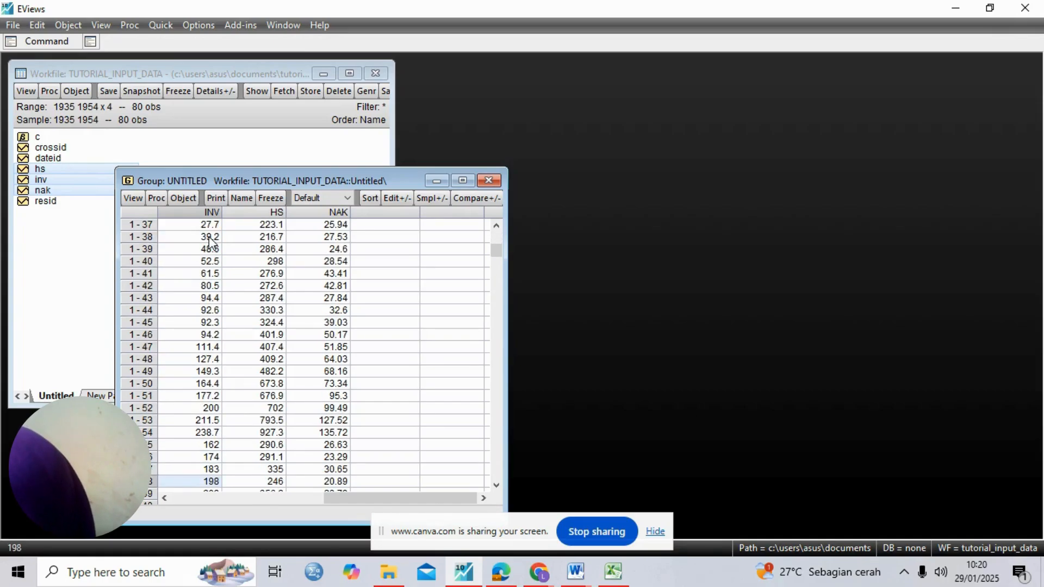
{"action": "key", "text": "Down"}
{"action": "key", "text": "Down"}
{"action": "key", "text": "Down"}
{"action": "key", "text": "Down"}
{"action": "key", "text": "Down"}
{"action": "key", "text": "Down"}
{"action": "key", "text": "Down"}
{"action": "key", "text": "Down"}
{"action": "key", "text": "Down"}
{"action": "key", "text": "Down"}
{"action": "key", "text": "Down"}
{"action": "key", "text": "Down"}
{"action": "key", "text": "Down"}
{"action": "key", "text": "Down"}
{"action": "key", "text": "Down"}
{"action": "key", "text": "Down"}
{"action": "key", "text": "Down"}
{"action": "key", "text": "Down"}
{"action": "key", "text": "Down"}
{"action": "key", "text": "Down"}
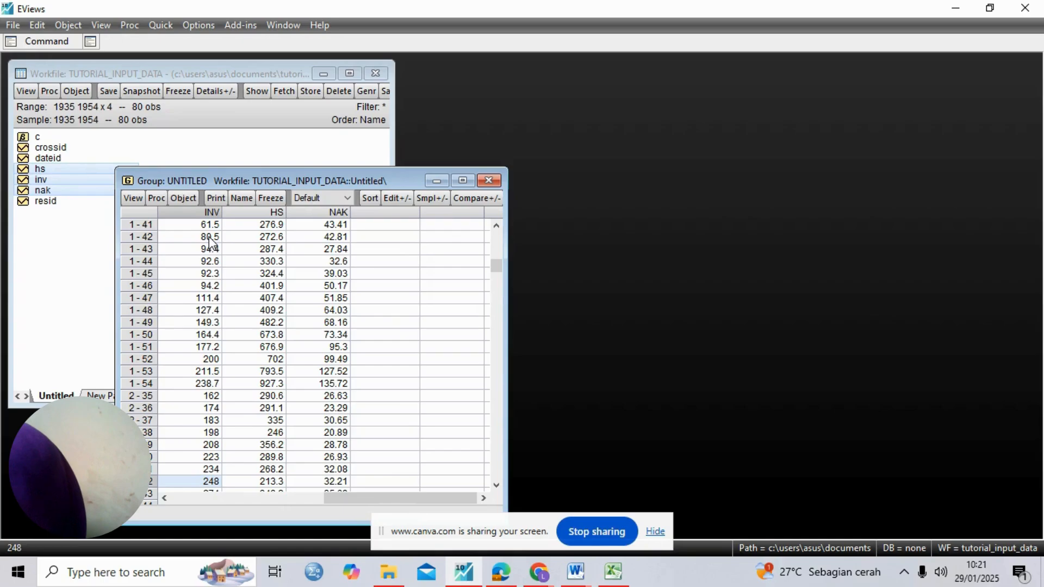
{"action": "key", "text": "Down"}
{"action": "key", "text": "Down"}
{"action": "key", "text": "Down"}
{"action": "key", "text": "Down"}
{"action": "key", "text": "Down"}
{"action": "key", "text": "Down"}
{"action": "key", "text": "Down"}
{"action": "key", "text": "Down"}
{"action": "key", "text": "Down"}
{"action": "key", "text": "Down"}
{"action": "key", "text": "Down"}
{"action": "key", "text": "Down"}
{"action": "key", "text": "Down"}
{"action": "key", "text": "Down"}
{"action": "key", "text": "Down"}
{"action": "key", "text": "Down"}
{"action": "key", "text": "Down"}
{"action": "key", "text": "Down"}
{"action": "key", "text": "Down"}
{"action": "key", "text": "Down"}
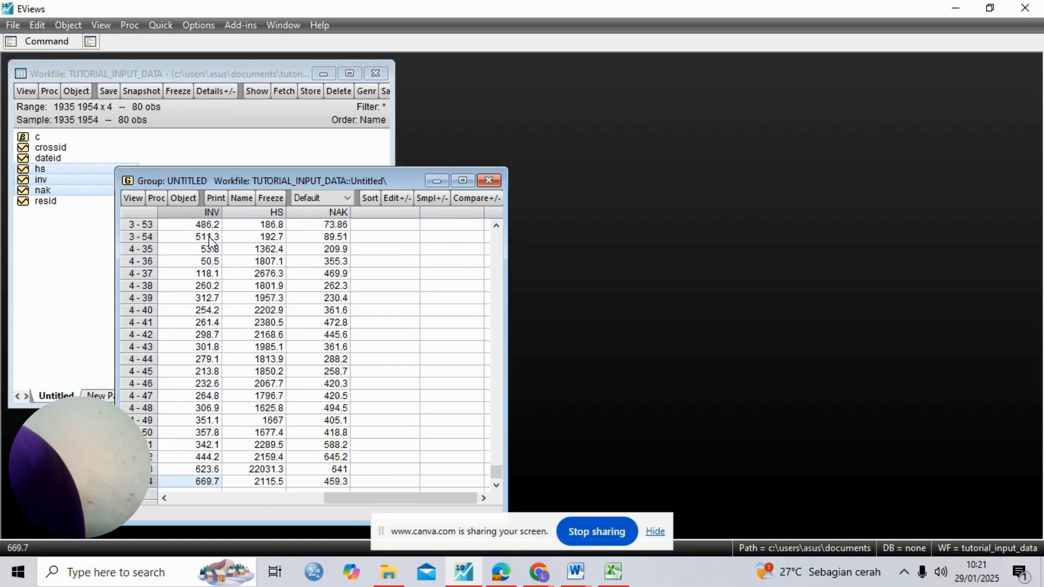
{"action": "key", "text": "Up"}
{"action": "key", "text": "Up"}
{"action": "key", "text": "Up"}
{"action": "key", "text": "Up"}
{"action": "key", "text": "Up"}
{"action": "key", "text": "Up"}
{"action": "key", "text": "Up"}
{"action": "key", "text": "Up"}
{"action": "key", "text": "Up"}
{"action": "key", "text": "Up"}
{"action": "key", "text": "Up"}
{"action": "key", "text": "Up"}
{"action": "key", "text": "Up"}
{"action": "key", "text": "Up"}
{"action": "key", "text": "Up"}
{"action": "key", "text": "Up"}
{"action": "key", "text": "Up"}
{"action": "key", "text": "Up"}
{"action": "key", "text": "Up"}
{"action": "key", "text": "Up"}
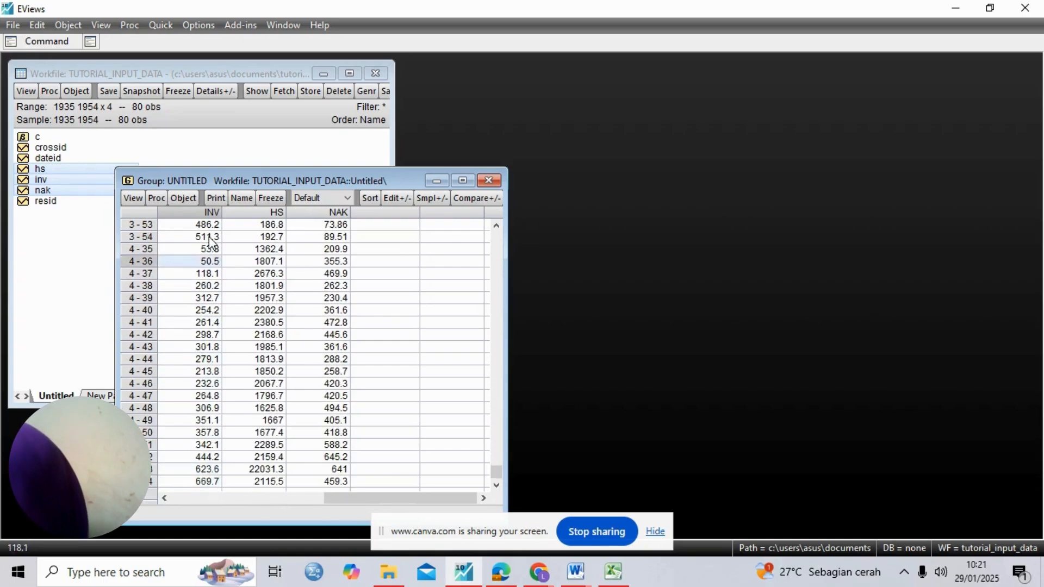
{"action": "key", "text": "Up"}
{"action": "key", "text": "Up"}
{"action": "key", "text": "Up"}
{"action": "key", "text": "Up"}
{"action": "key", "text": "Up"}
{"action": "key", "text": "Up"}
{"action": "key", "text": "Up"}
{"action": "key", "text": "Up"}
{"action": "key", "text": "Up"}
{"action": "key", "text": "Up"}
{"action": "key", "text": "Up"}
{"action": "key", "text": "Up"}
{"action": "key", "text": "Up"}
{"action": "key", "text": "Up"}
{"action": "key", "text": "Up"}
{"action": "key", "text": "Up"}
{"action": "key", "text": "Up"}
{"action": "key", "text": "Up"}
{"action": "key", "text": "Up"}
{"action": "key", "text": "Up"}
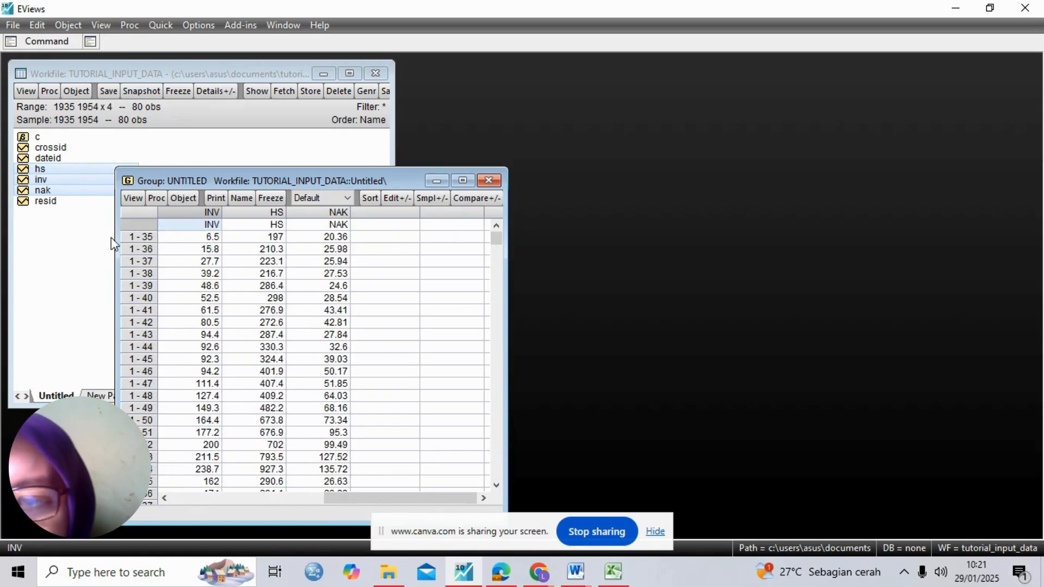
Step: Close the INV, HS and NAK group and delete the untitled group object
{"action": "left_click", "coordinate": [490, 181]}
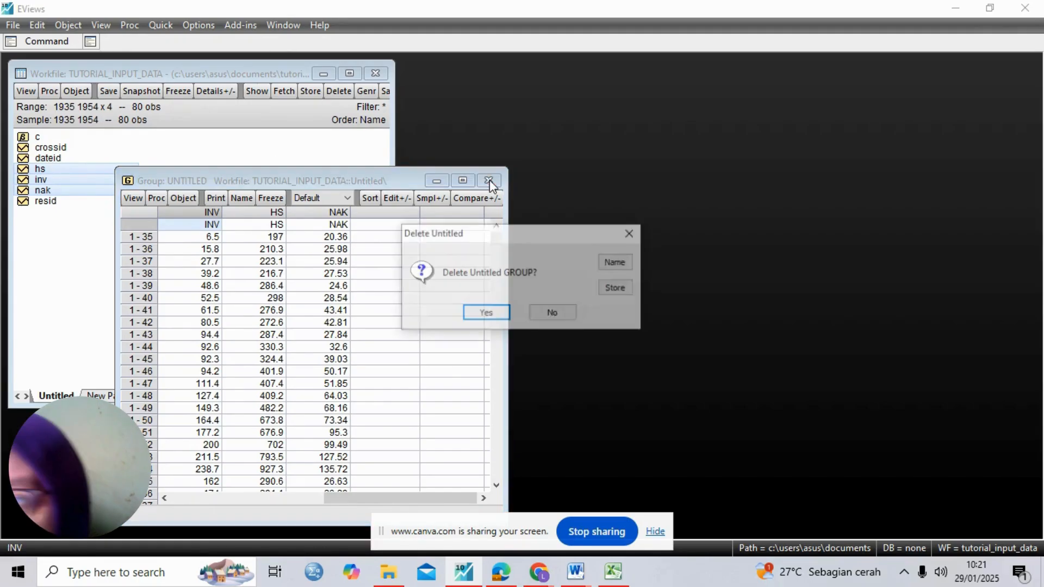
{"action": "left_click", "coordinate": [483, 314]}
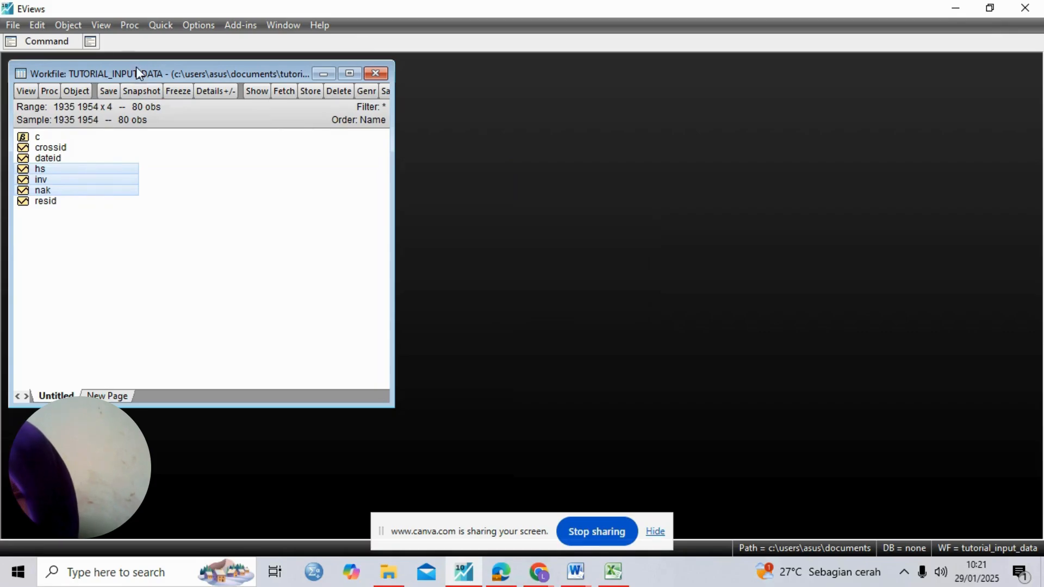
Step: Save the tutorial_input_data workfile with double precision and without compression, and close it
{"action": "left_click", "coordinate": [109, 92]}
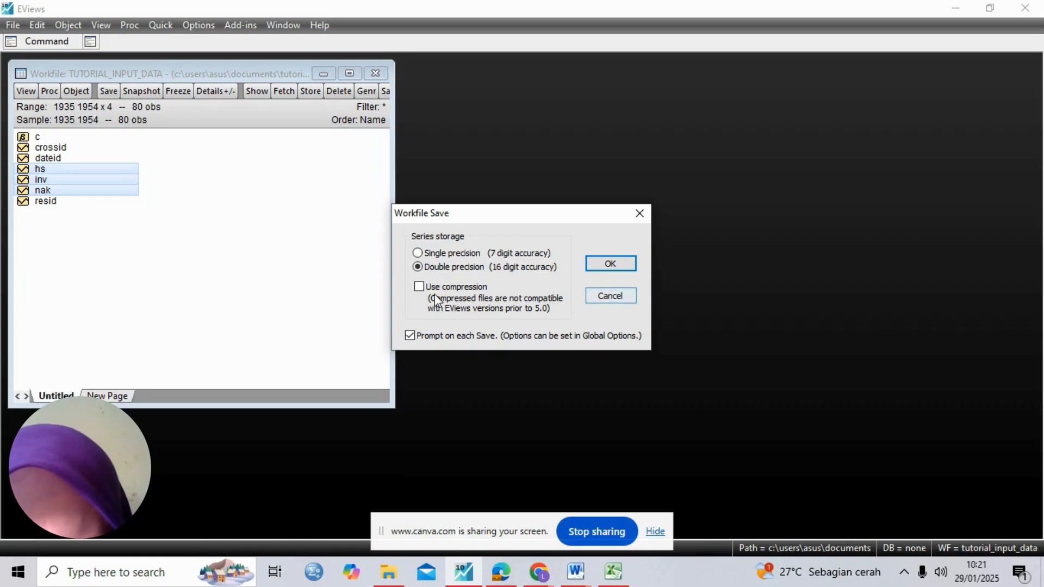
{"action": "left_click", "coordinate": [597, 265]}
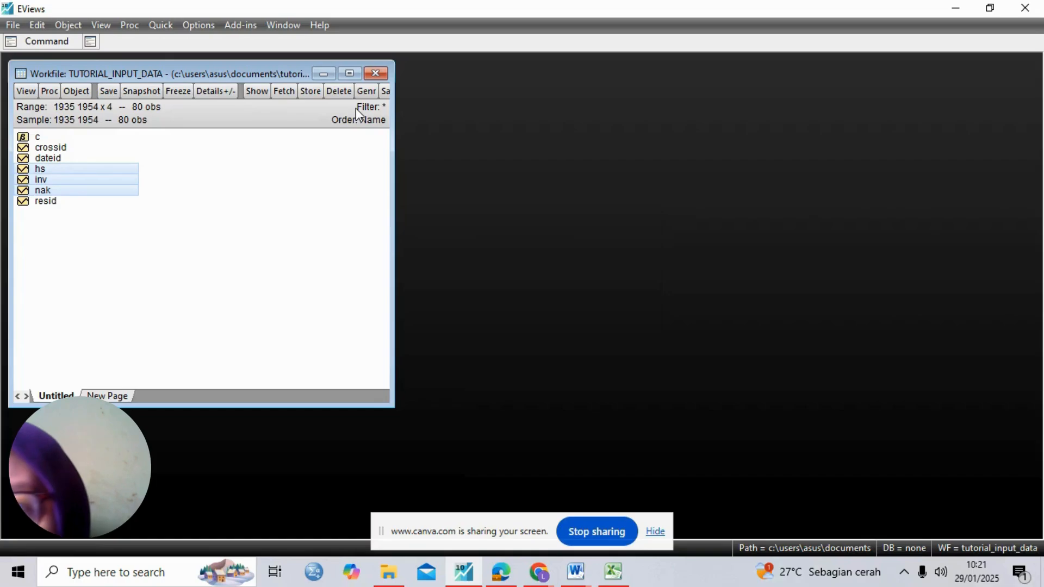
{"action": "left_click", "coordinate": [376, 73]}
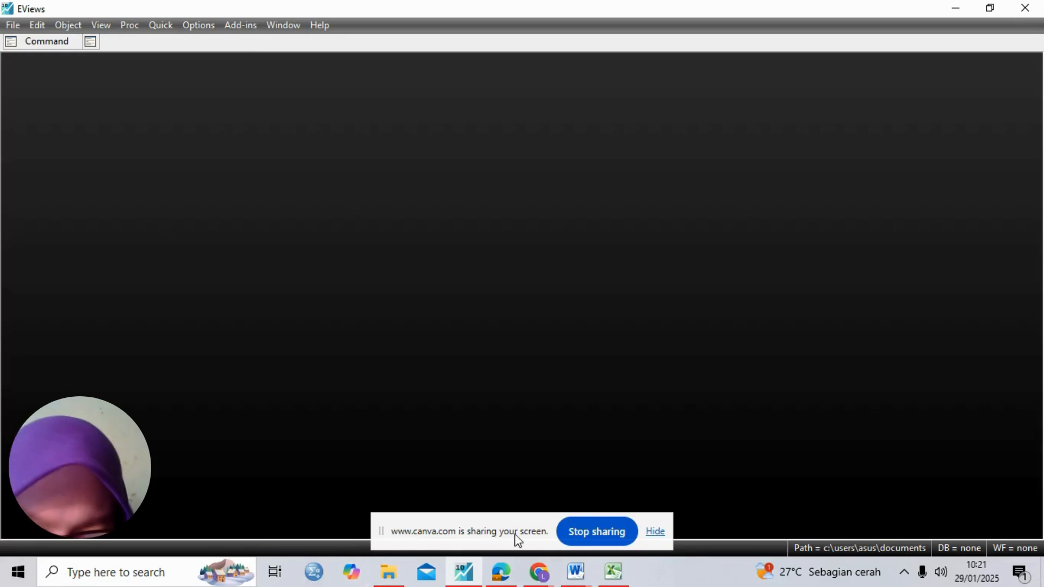
{"action": "left_click", "coordinate": [531, 571]}
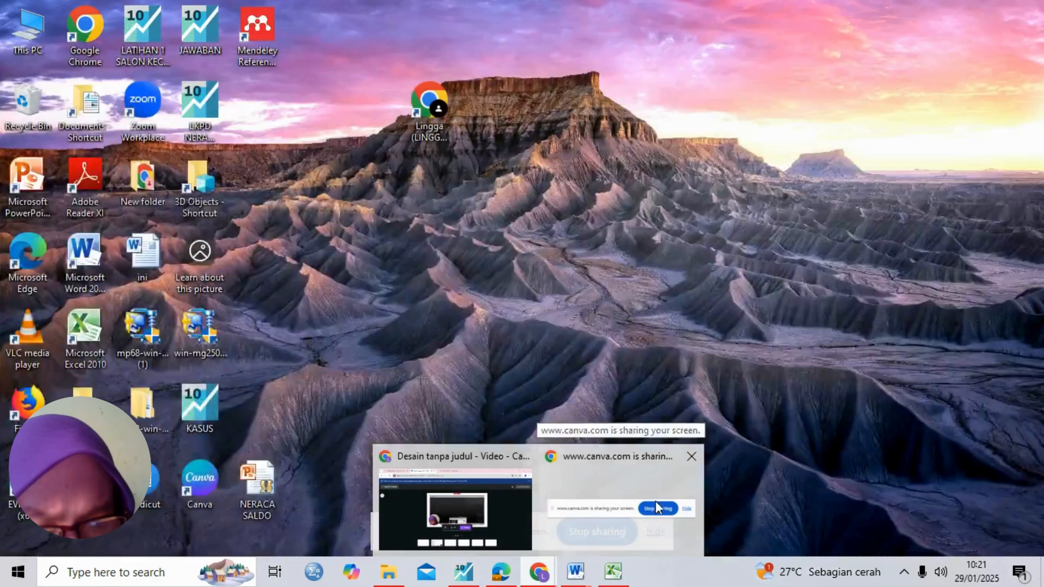
{"action": "left_click", "coordinate": [657, 501]}
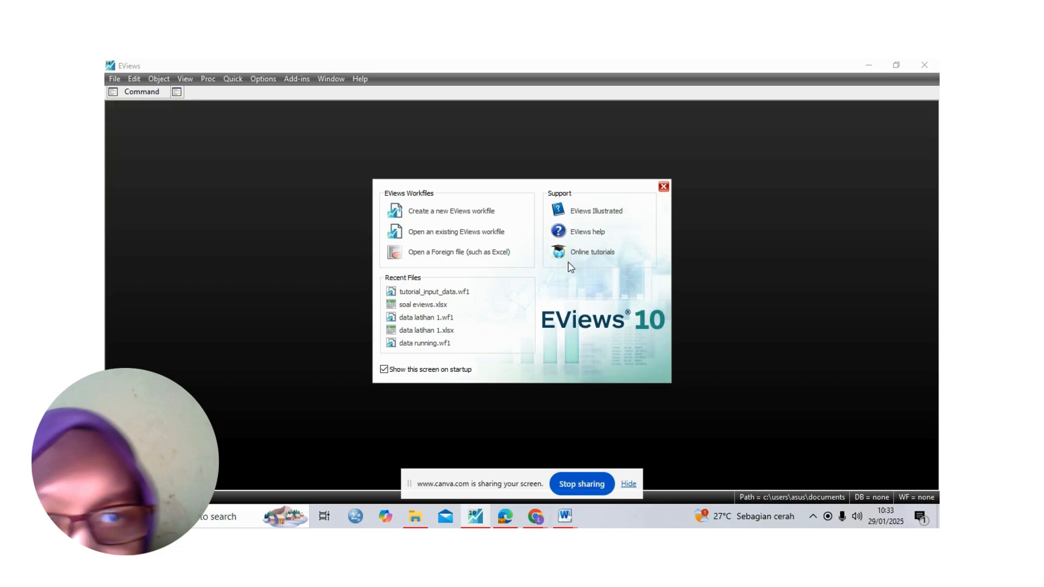
Step: Dismiss the startup screen and choose the soal eviews workbook in Downloads\ADM for opening as a foreign data workfile
{"action": "left_click", "coordinate": [664, 187]}
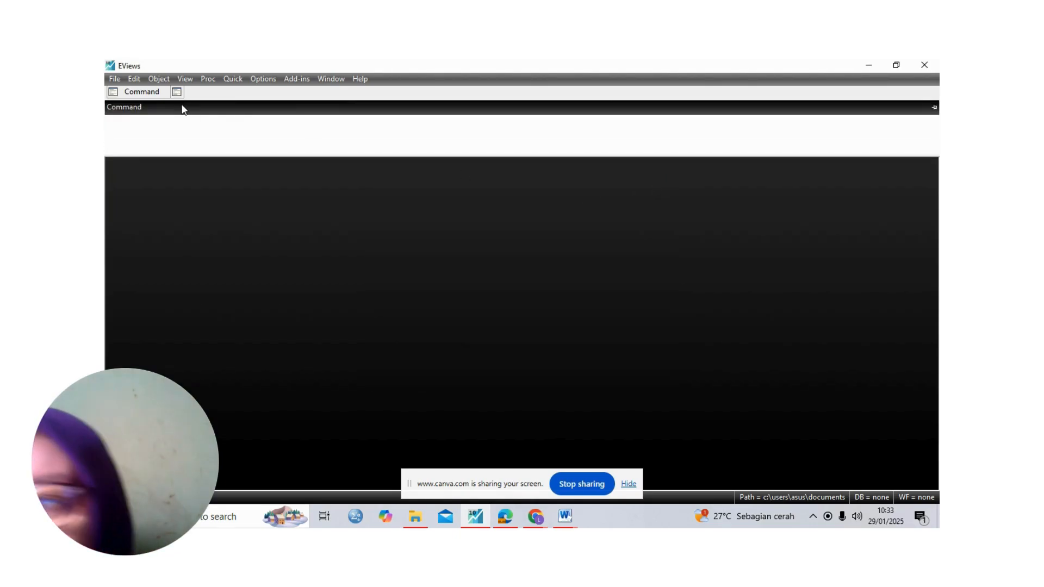
{"action": "left_click", "coordinate": [115, 78]}
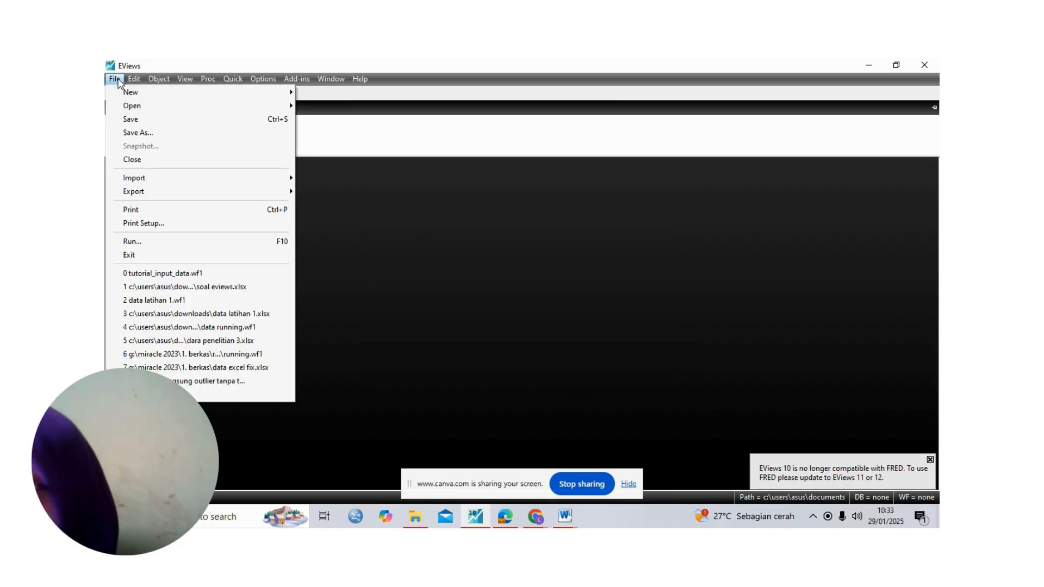
{"action": "mouse_move", "coordinate": [130, 111]}
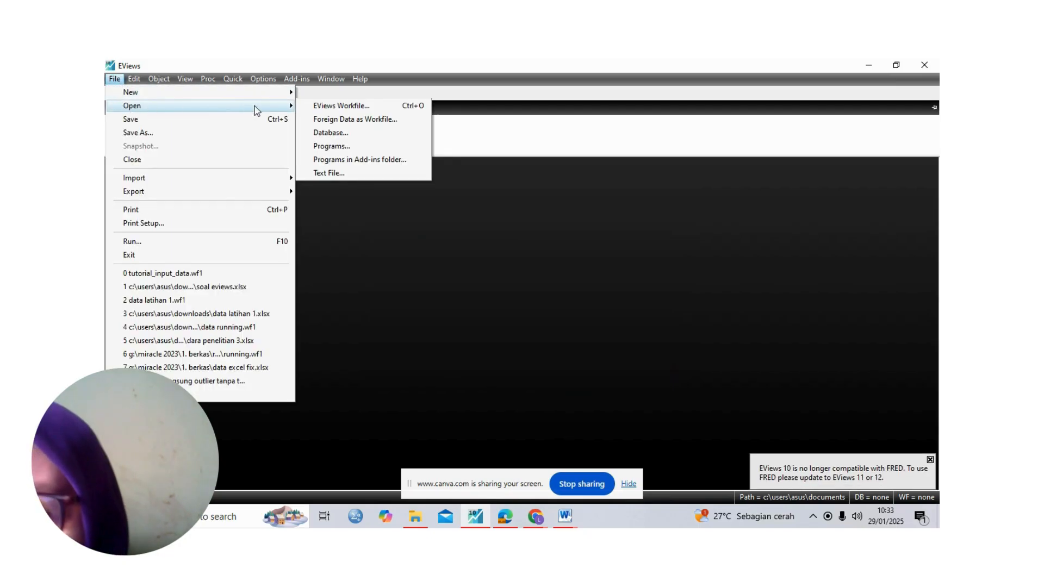
{"action": "left_click", "coordinate": [324, 122]}
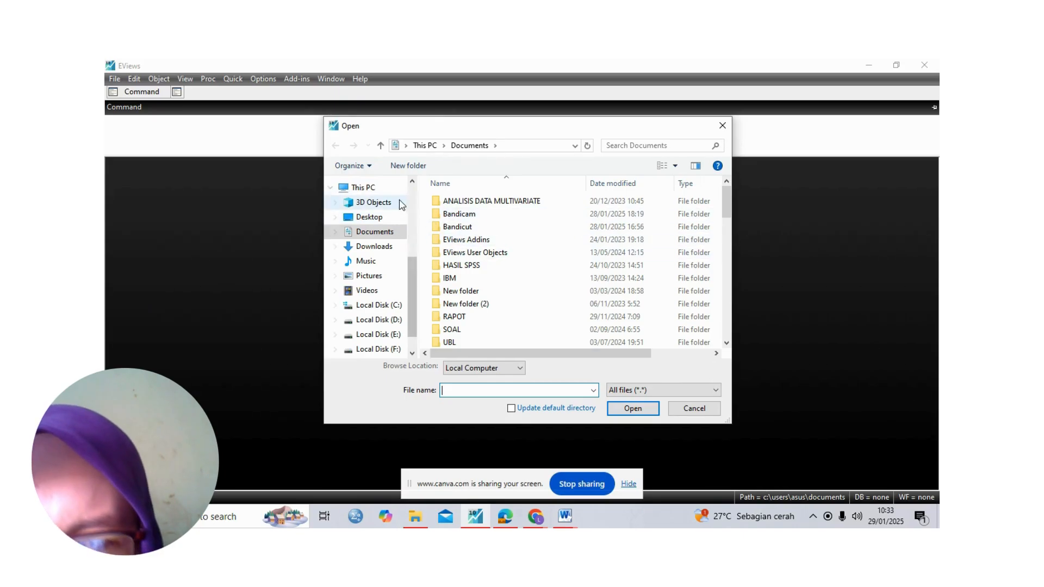
{"action": "left_click", "coordinate": [388, 252]}
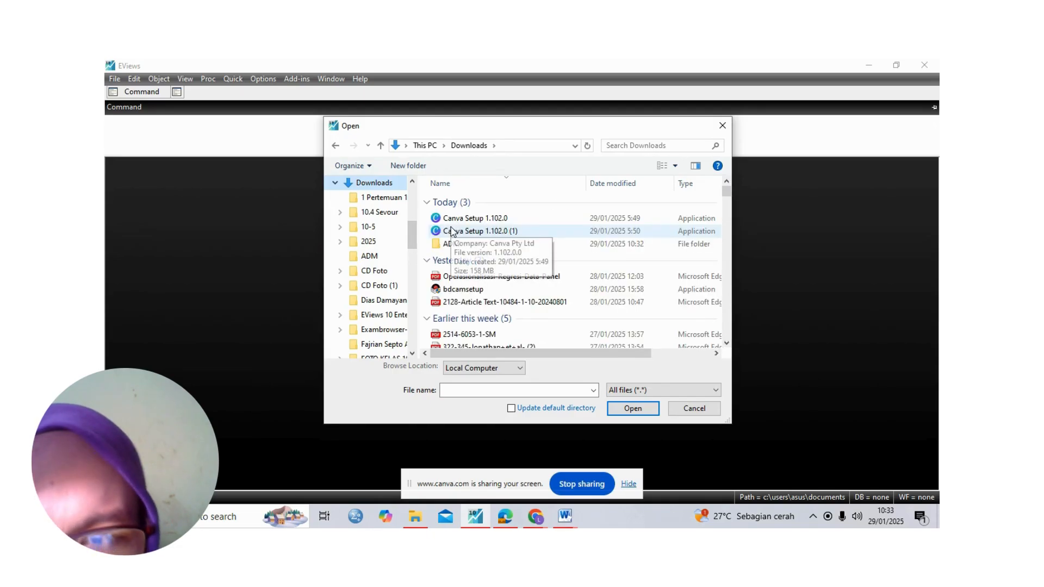
{"action": "double_click", "coordinate": [454, 243]}
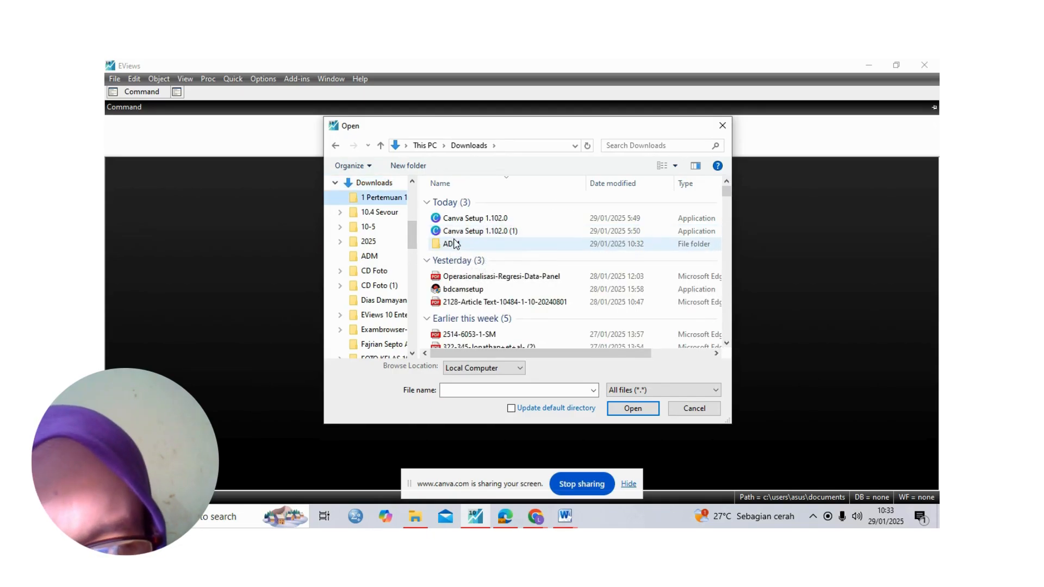
{"action": "key", "text": "Down"}
{"action": "key", "text": "Down"}
{"action": "key", "text": "Down"}
{"action": "key", "text": "Down"}
{"action": "key", "text": "Down"}
{"action": "key", "text": "Down"}
{"action": "key", "text": "Down"}
{"action": "key", "text": "Down"}
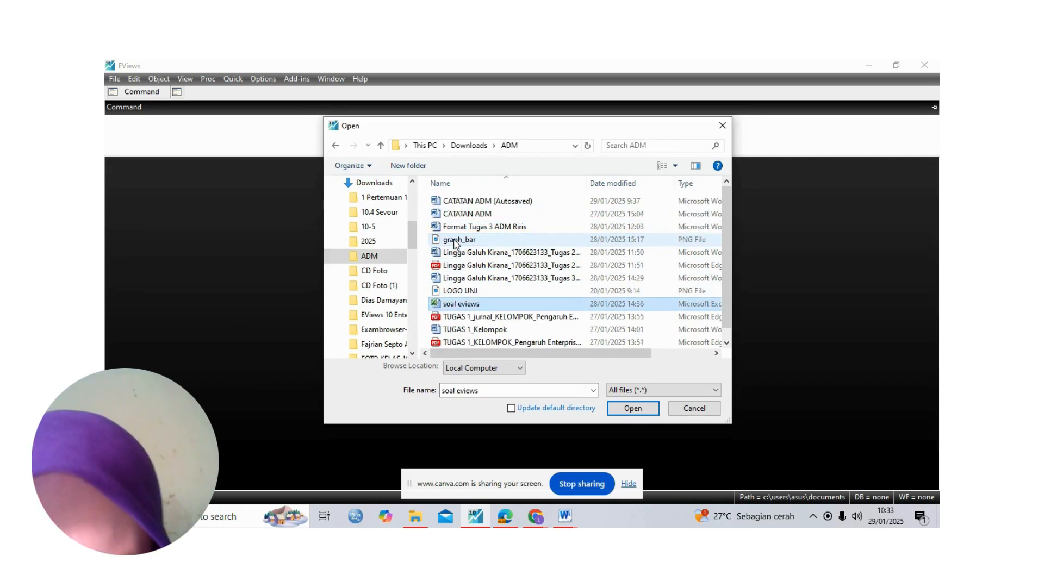
{"action": "key", "text": "Return"}
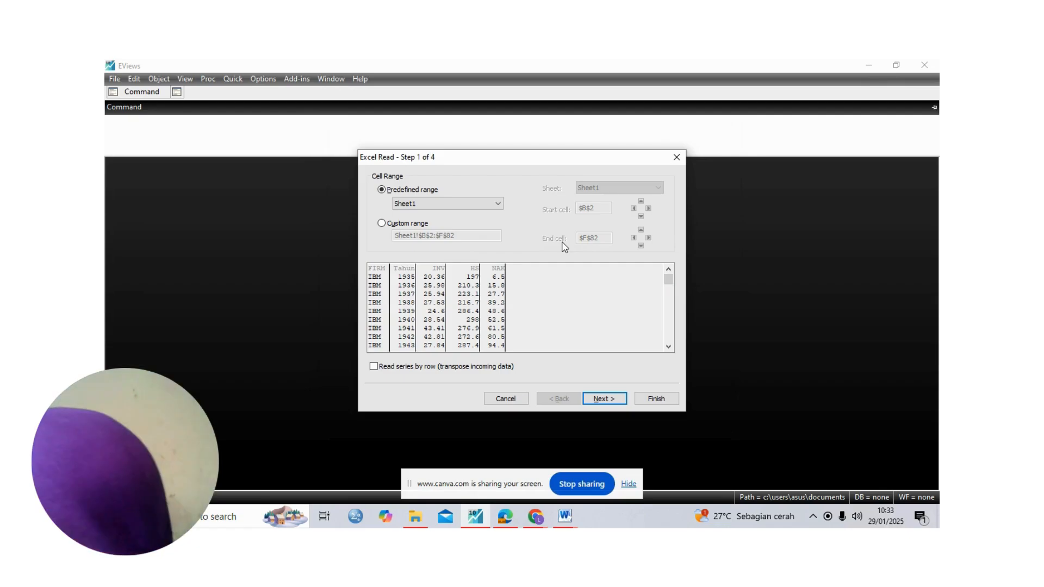
Step: Import Sheet1 into a new dated panel workfile with firm as cross-section ID and tahun as date series, without linking to the source
{"action": "left_click", "coordinate": [615, 400]}
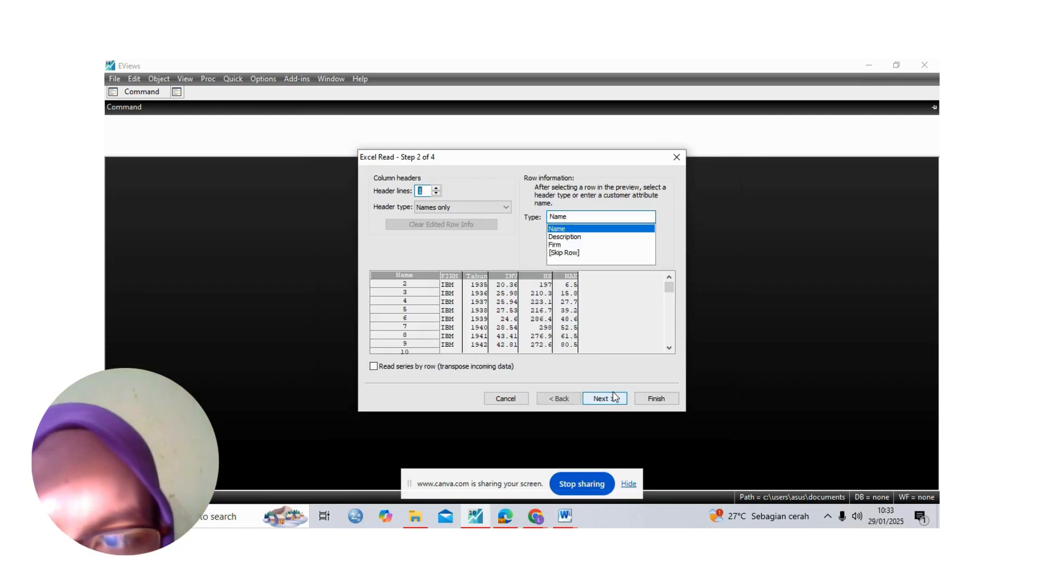
{"action": "left_click", "coordinate": [615, 400]}
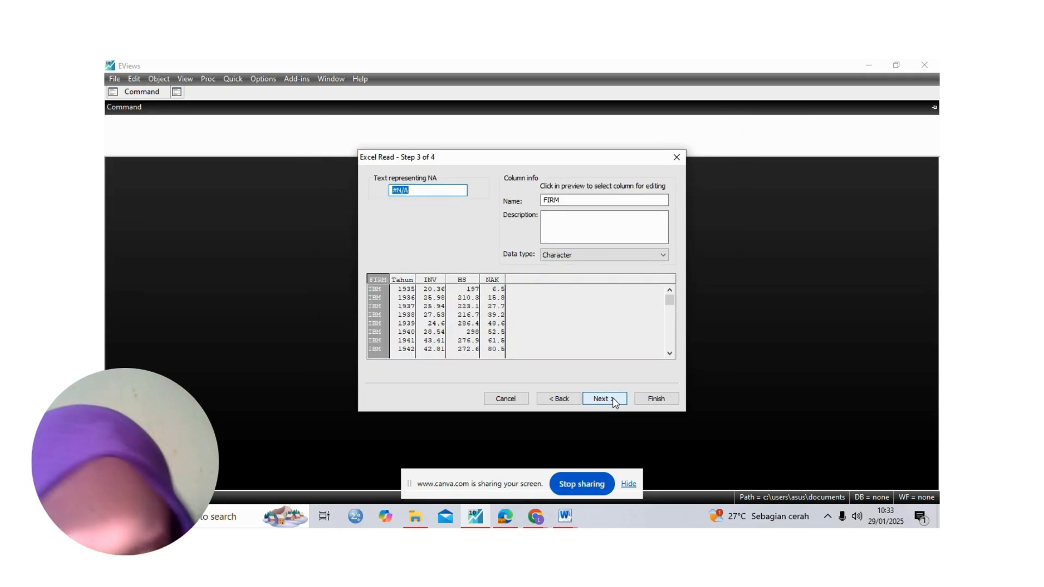
{"action": "left_click", "coordinate": [614, 401]}
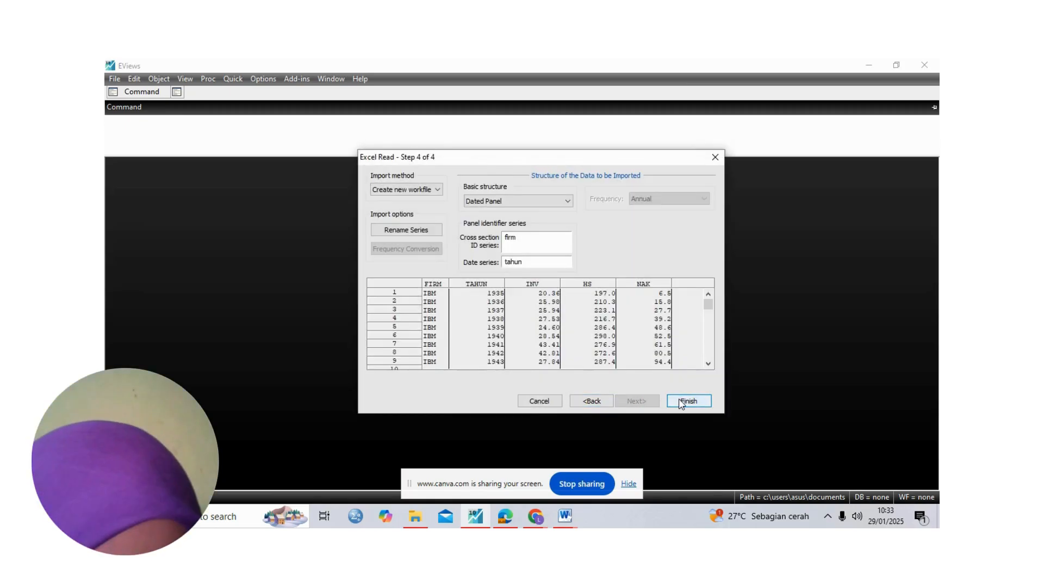
{"action": "left_click", "coordinate": [683, 403]}
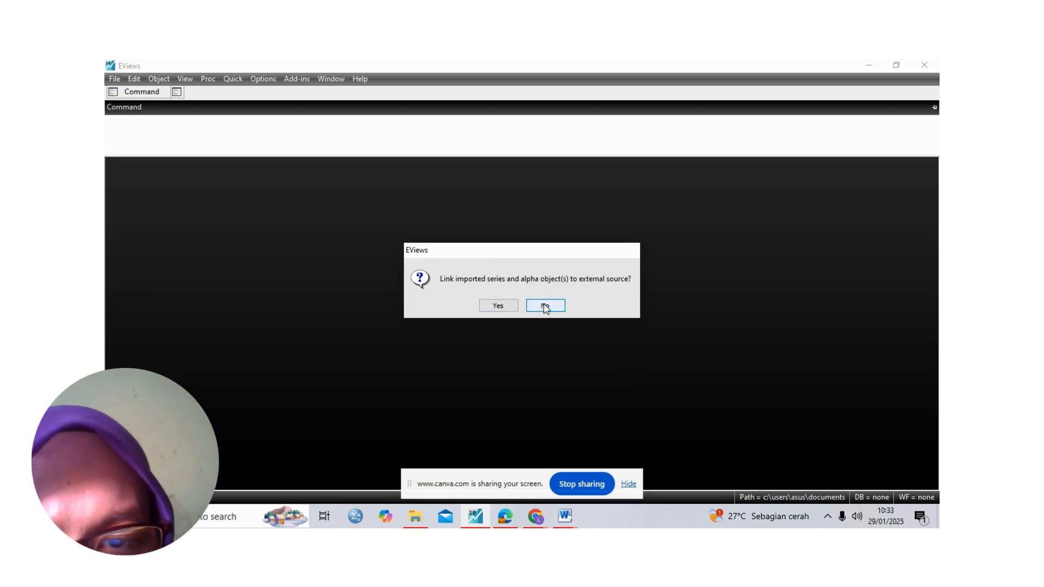
{"action": "left_click", "coordinate": [544, 306]}
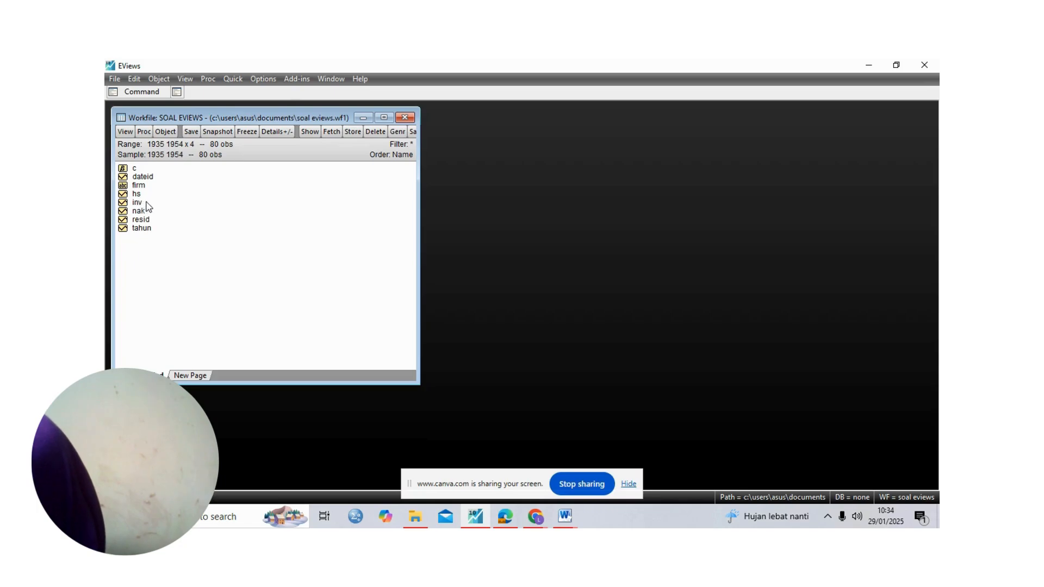
Step: Examine the INV series values from the first IBM observation to the last US observation, and close the series
{"action": "double_click", "coordinate": [137, 202]}
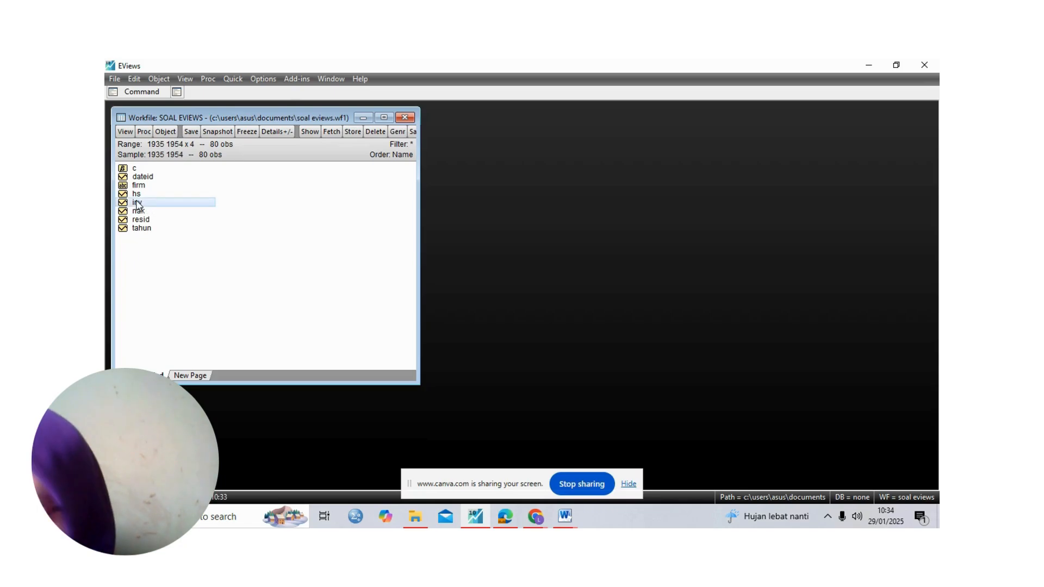
{"action": "left_click", "coordinate": [194, 201]}
{"action": "key", "text": "Down"}
{"action": "key", "text": "Down"}
{"action": "key", "text": "Down"}
{"action": "key", "text": "Down"}
{"action": "key", "text": "Down"}
{"action": "key", "text": "Down"}
{"action": "key", "text": "Down"}
{"action": "key", "text": "Down"}
{"action": "key", "text": "Down"}
{"action": "key", "text": "Down"}
{"action": "key", "text": "Down"}
{"action": "key", "text": "Down"}
{"action": "key", "text": "Down"}
{"action": "key", "text": "Down"}
{"action": "key", "text": "Down"}
{"action": "key", "text": "Down"}
{"action": "key", "text": "Down"}
{"action": "key", "text": "Down"}
{"action": "key", "text": "Down"}
{"action": "key", "text": "Down"}
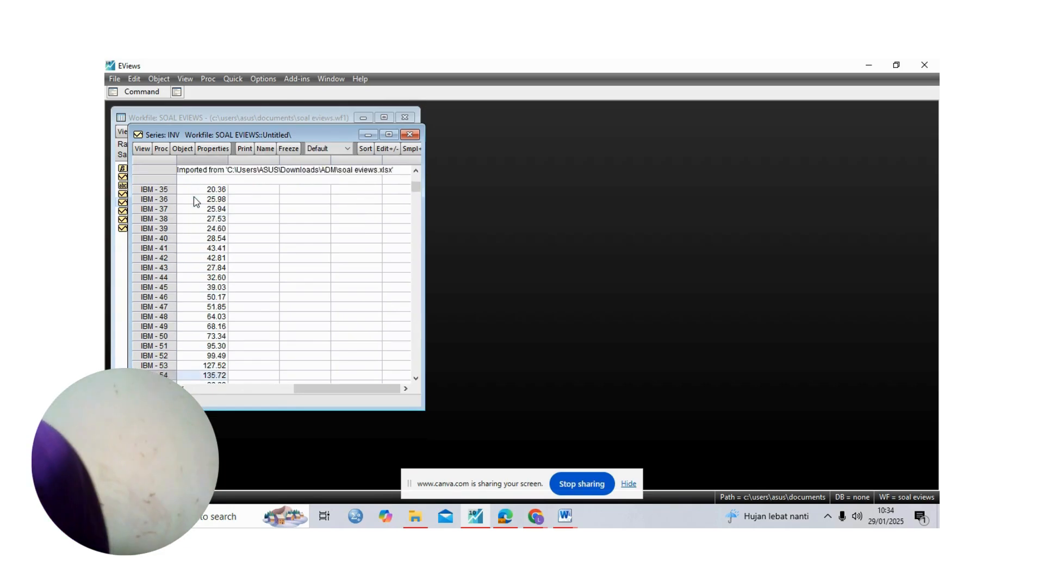
{"action": "key", "text": "Down"}
{"action": "key", "text": "Down"}
{"action": "key", "text": "Down"}
{"action": "key", "text": "Down"}
{"action": "key", "text": "Down"}
{"action": "key", "text": "Down"}
{"action": "key", "text": "Down"}
{"action": "key", "text": "Down"}
{"action": "key", "text": "Down"}
{"action": "key", "text": "Down"}
{"action": "key", "text": "Down"}
{"action": "key", "text": "Down"}
{"action": "key", "text": "Down"}
{"action": "key", "text": "Down"}
{"action": "key", "text": "Down"}
{"action": "key", "text": "Down"}
{"action": "key", "text": "Down"}
{"action": "key", "text": "Down"}
{"action": "key", "text": "Down"}
{"action": "key", "text": "Down"}
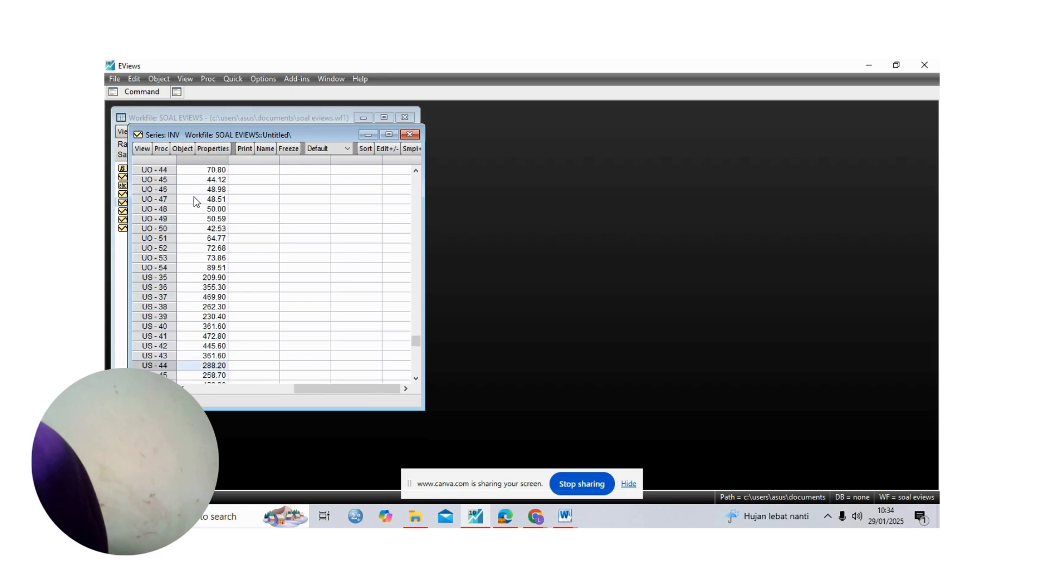
{"action": "key", "text": "Up"}
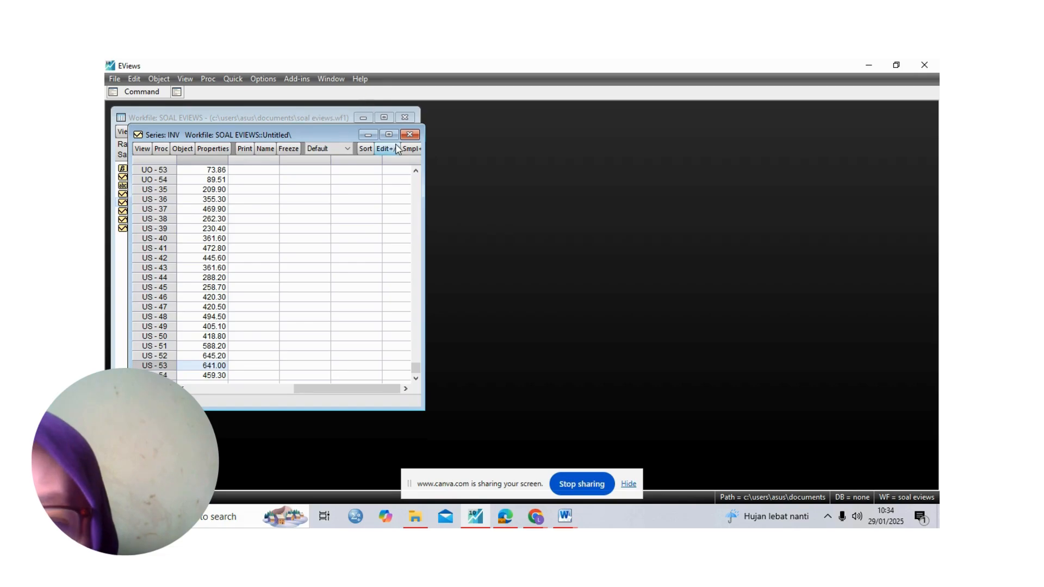
{"action": "left_click", "coordinate": [410, 135]}
Step: Examine the HS series values from the first IBM observation to the last US observation, and close the series
{"action": "key", "text": "Up"}
{"action": "key", "text": "Return"}
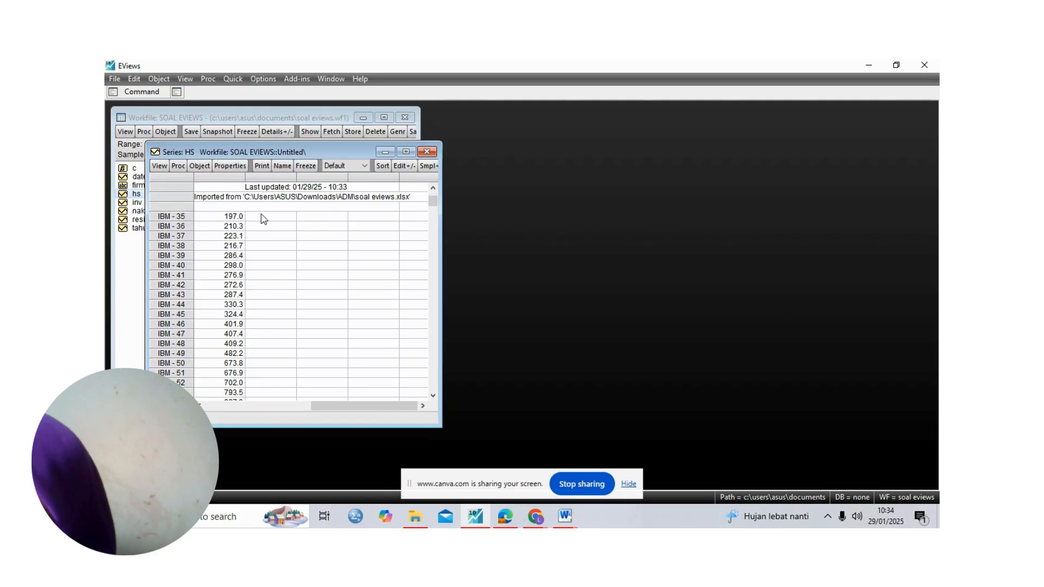
{"action": "left_click", "coordinate": [208, 217]}
{"action": "key", "text": "Down"}
{"action": "key", "text": "Down"}
{"action": "key", "text": "Down"}
{"action": "key", "text": "Down"}
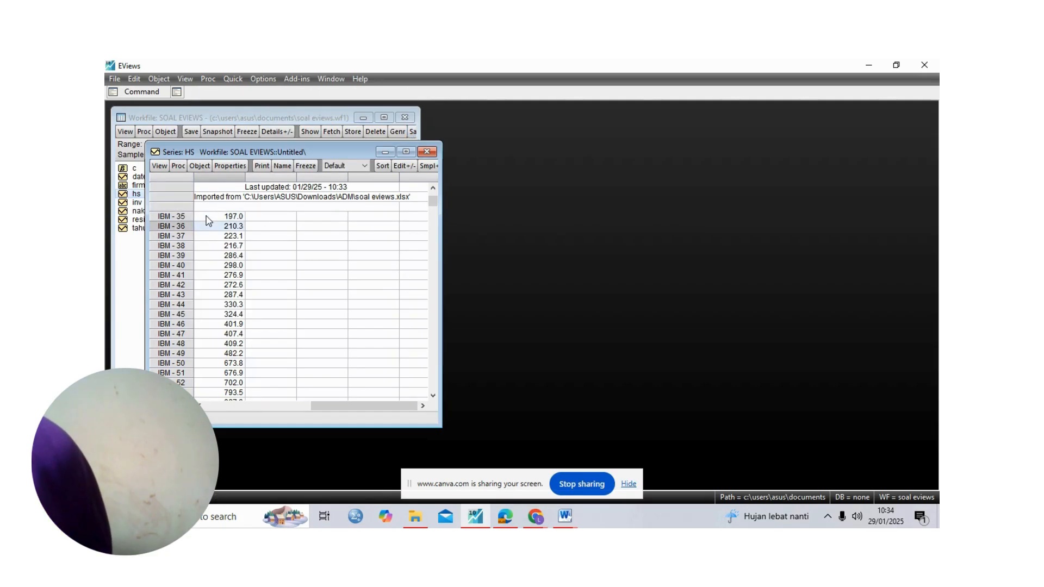
{"action": "key", "text": "Down"}
{"action": "key", "text": "Down"}
{"action": "key", "text": "Down"}
{"action": "key", "text": "Down"}
{"action": "key", "text": "Down"}
{"action": "key", "text": "Down"}
{"action": "key", "text": "Down"}
{"action": "key", "text": "Down"}
{"action": "key", "text": "Down"}
{"action": "key", "text": "Down"}
{"action": "key", "text": "Down"}
{"action": "key", "text": "Down"}
{"action": "key", "text": "Down"}
{"action": "key", "text": "Down"}
{"action": "key", "text": "Down"}
{"action": "key", "text": "Down"}
{"action": "key", "text": "Down"}
{"action": "key", "text": "Down"}
{"action": "key", "text": "Down"}
{"action": "key", "text": "Down"}
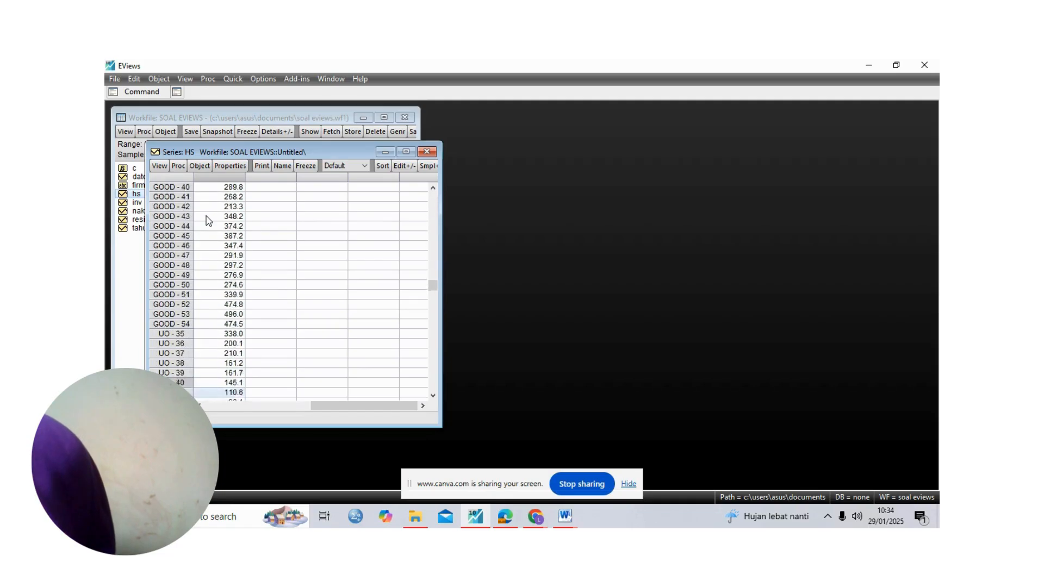
{"action": "key", "text": "Down"}
{"action": "key", "text": "Down"}
{"action": "key", "text": "Down"}
{"action": "key", "text": "Down"}
{"action": "key", "text": "Down"}
{"action": "key", "text": "Down"}
{"action": "key", "text": "Down"}
{"action": "key", "text": "Down"}
{"action": "key", "text": "Down"}
{"action": "key", "text": "Down"}
{"action": "key", "text": "Down"}
{"action": "key", "text": "Down"}
{"action": "key", "text": "Down"}
{"action": "key", "text": "Down"}
{"action": "key", "text": "Down"}
{"action": "key", "text": "Down"}
{"action": "key", "text": "Down"}
{"action": "key", "text": "Down"}
{"action": "key", "text": "Down"}
{"action": "key", "text": "Down"}
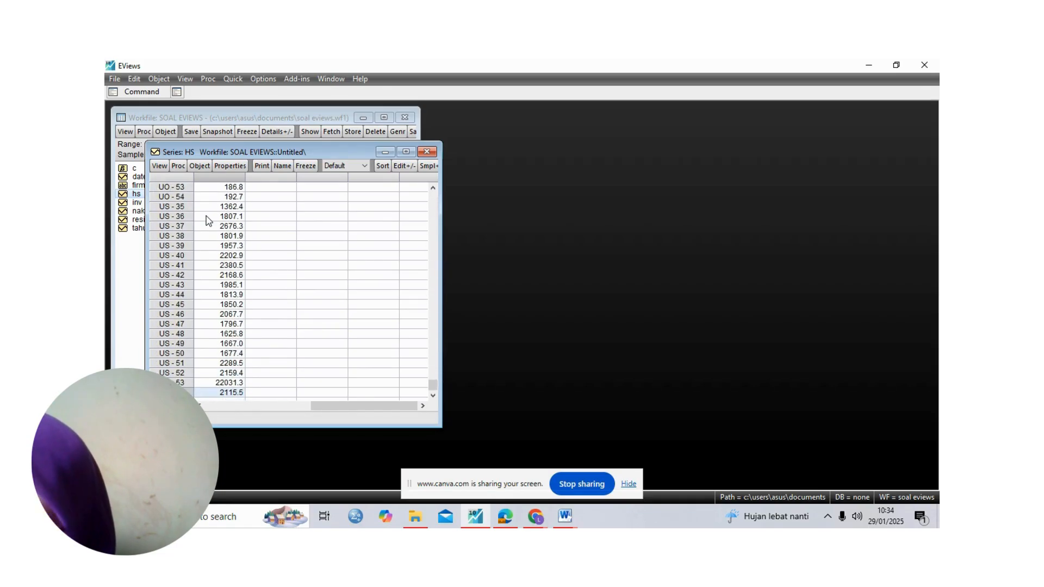
{"action": "left_click", "coordinate": [427, 152]}
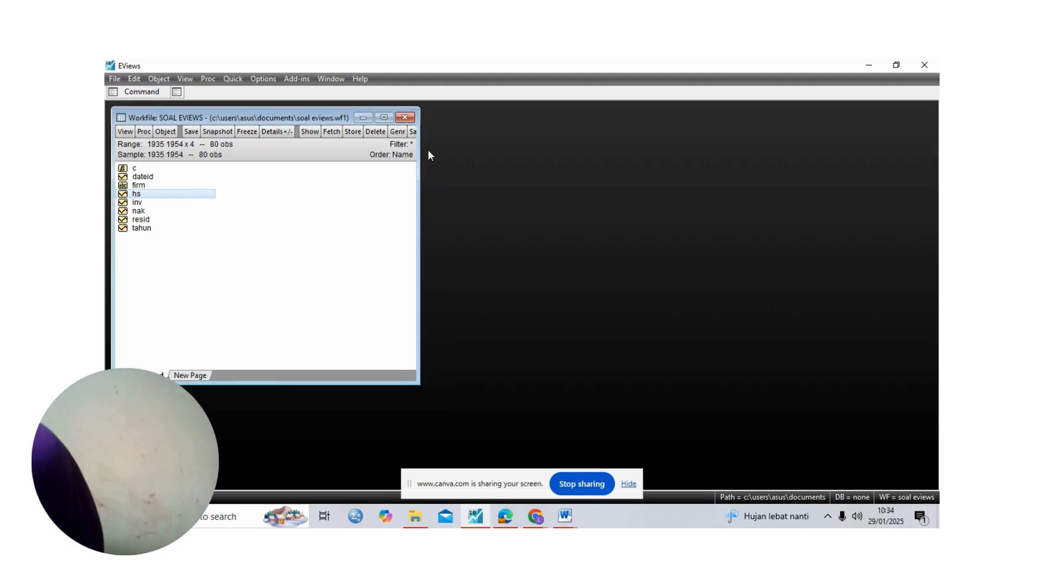
Step: Examine the NAK series values down to the last US observation and back up to IBM, and close the series
{"action": "key", "text": "Down"}
{"action": "key", "text": "Down"}
{"action": "key", "text": "Return"}
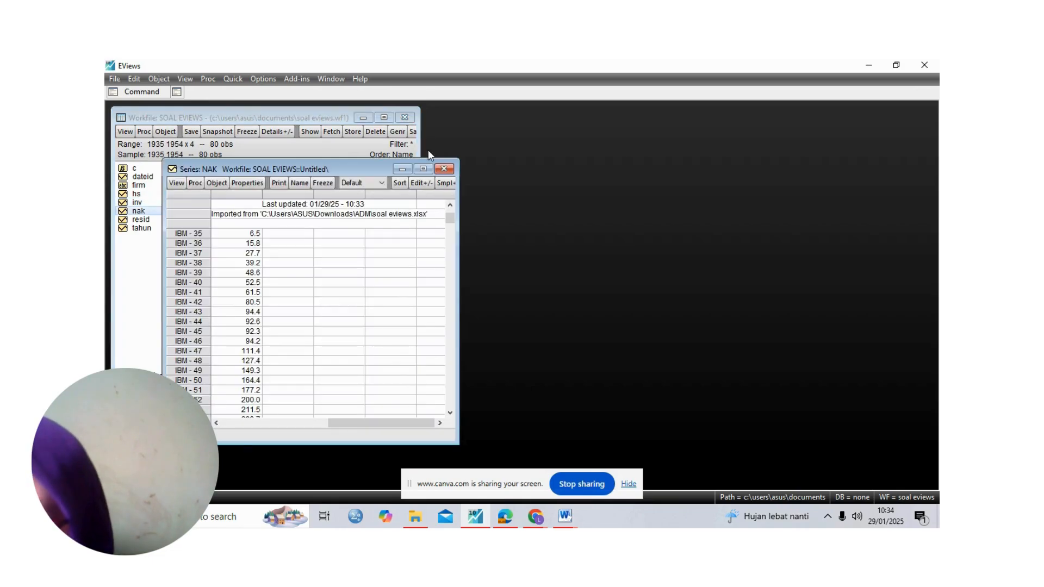
{"action": "left_click", "coordinate": [227, 235]}
{"action": "key", "text": "Down"}
{"action": "key", "text": "Down"}
{"action": "scroll", "coordinate": [228, 236], "scroll_direction": "down", "scroll_amount": 18}
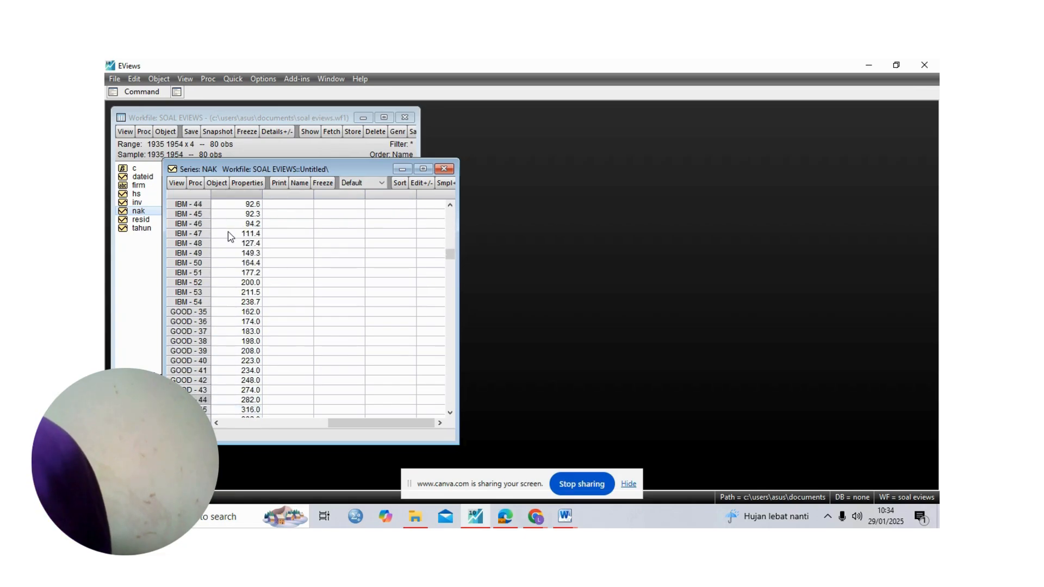
{"action": "scroll", "coordinate": [228, 236], "scroll_direction": "down", "scroll_amount": 3}
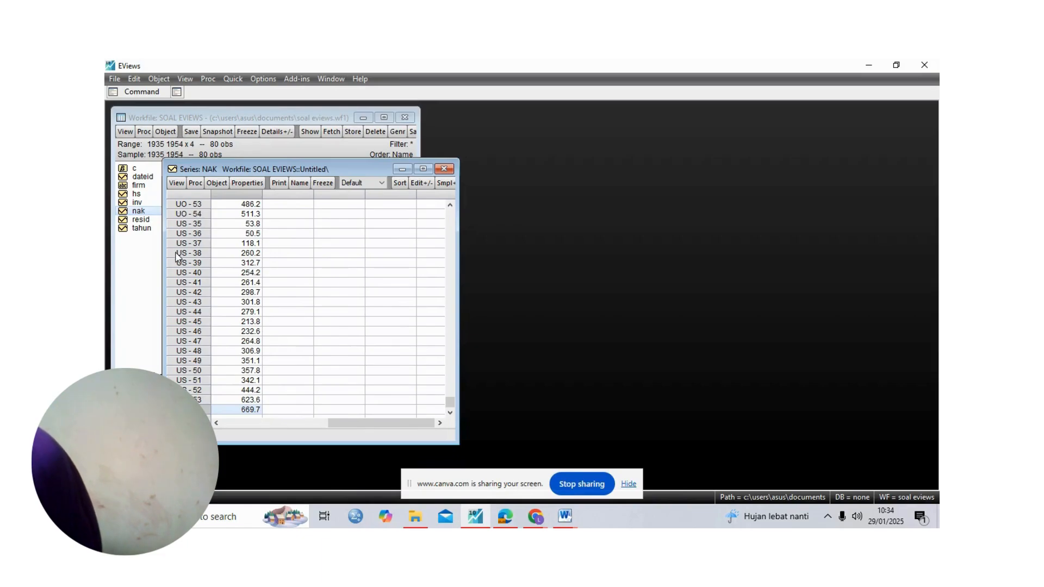
{"action": "key", "text": "Up"}
{"action": "key", "text": "Up"}
{"action": "key", "text": "Up"}
{"action": "key", "text": "Up"}
{"action": "key", "text": "Up"}
{"action": "key", "text": "Up"}
{"action": "key", "text": "Up"}
{"action": "key", "text": "Up"}
{"action": "key", "text": "Up"}
{"action": "key", "text": "Up"}
{"action": "key", "text": "Up"}
{"action": "key", "text": "Up"}
{"action": "key", "text": "Up"}
{"action": "key", "text": "Up"}
{"action": "key", "text": "Up"}
{"action": "key", "text": "Up"}
{"action": "key", "text": "Up"}
{"action": "key", "text": "Up"}
{"action": "key", "text": "Up"}
{"action": "key", "text": "Up"}
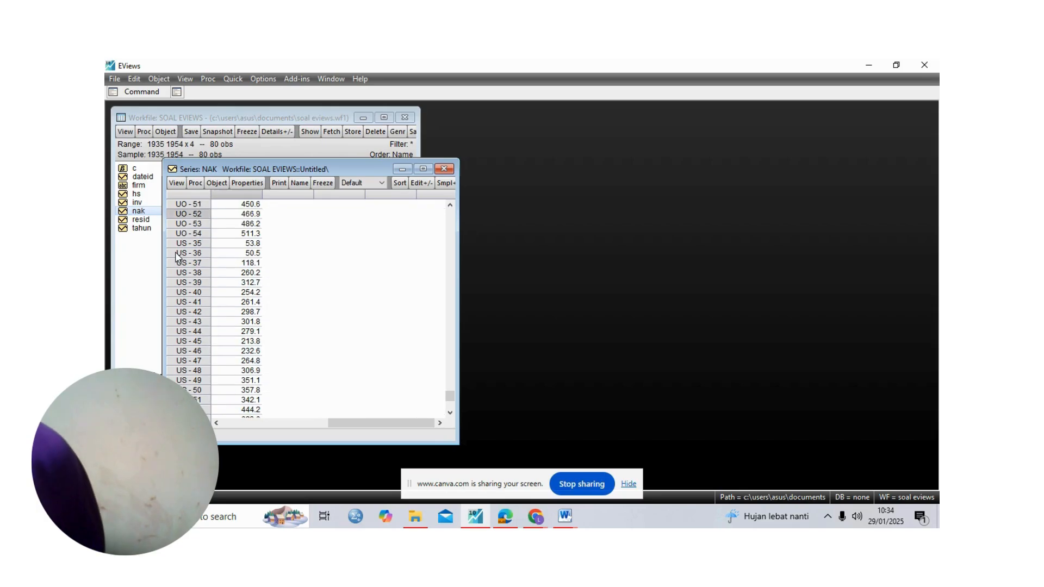
{"action": "key", "text": "Up"}
{"action": "key", "text": "Up"}
{"action": "key", "text": "Up"}
{"action": "key", "text": "Up"}
{"action": "key", "text": "Up"}
{"action": "key", "text": "Up"}
{"action": "key", "text": "Up"}
{"action": "key", "text": "Up"}
{"action": "key", "text": "Up"}
{"action": "key", "text": "Up"}
{"action": "key", "text": "Up"}
{"action": "key", "text": "Up"}
{"action": "key", "text": "Up"}
{"action": "key", "text": "Up"}
{"action": "key", "text": "Up"}
{"action": "key", "text": "Up"}
{"action": "key", "text": "Up"}
{"action": "key", "text": "Up"}
{"action": "key", "text": "Up"}
{"action": "key", "text": "Up"}
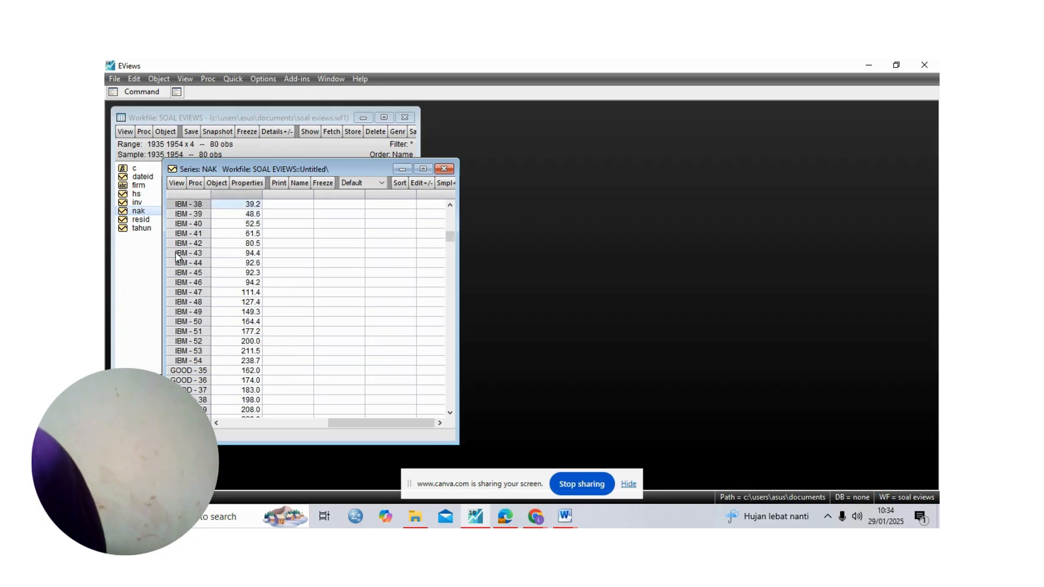
{"action": "left_click", "coordinate": [444, 169]}
Step: View the firm names in the firm alpha series and close it
{"action": "key", "text": "Up"}
{"action": "key", "text": "Up"}
{"action": "key", "text": "Up"}
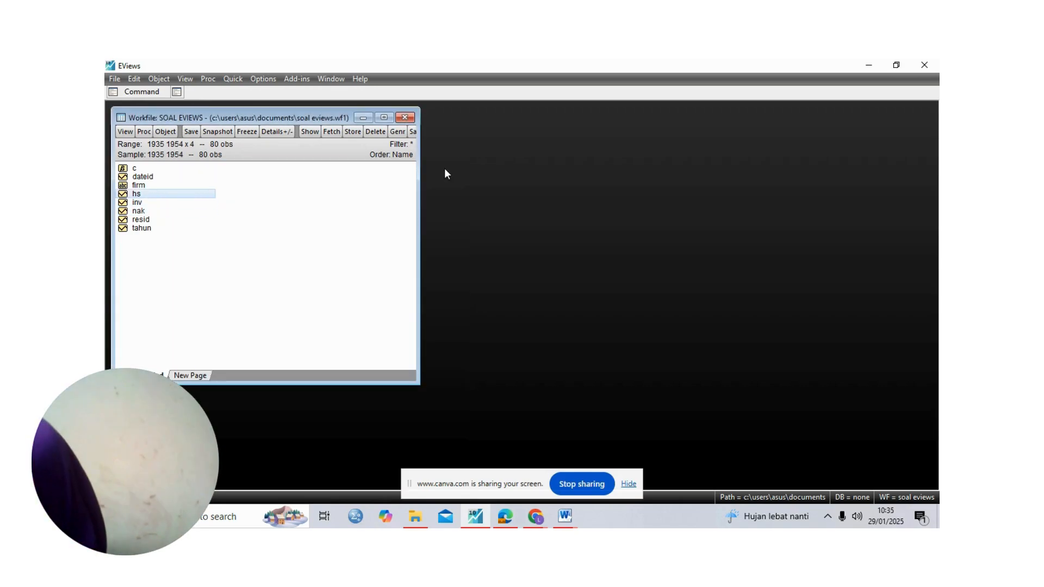
{"action": "key", "text": "Return"}
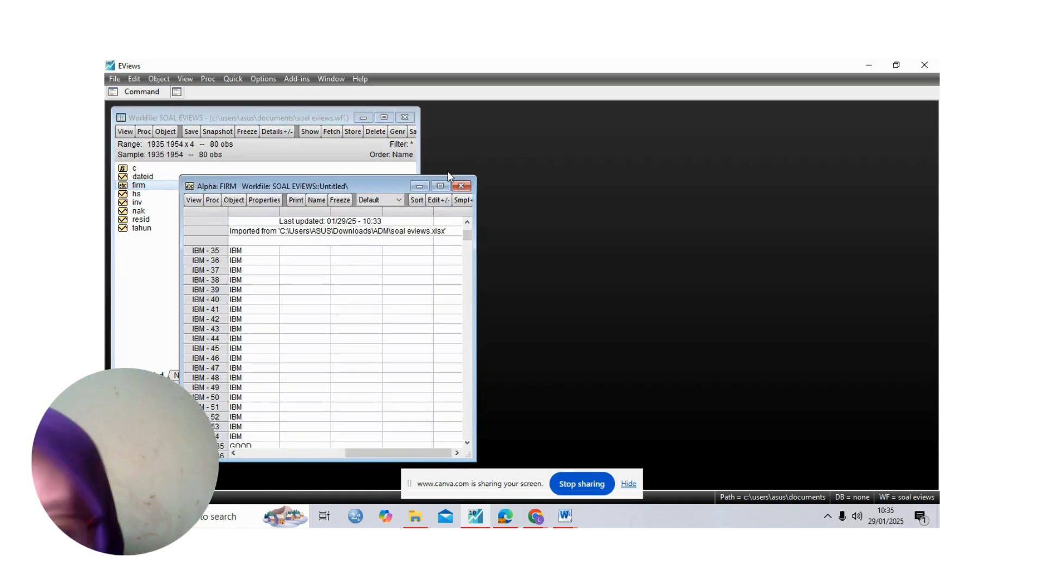
{"action": "left_click", "coordinate": [458, 187]}
Step: View the years in the tahun series and close it
{"action": "key", "text": "Down"}
{"action": "key", "text": "Down"}
{"action": "key", "text": "Down"}
{"action": "key", "text": "Down"}
{"action": "key", "text": "Down"}
{"action": "key", "text": "Return"}
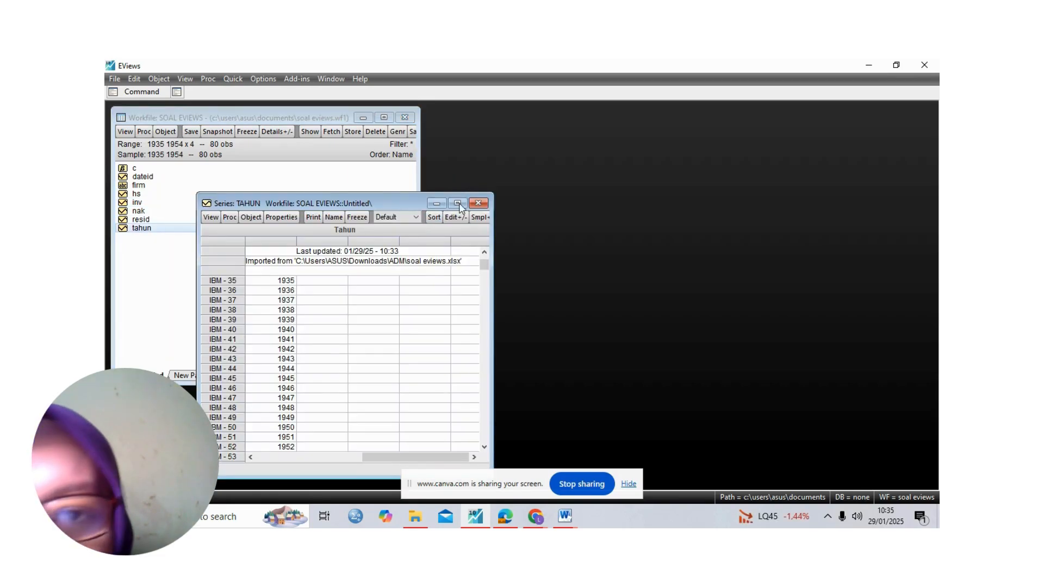
{"action": "left_click", "coordinate": [474, 204]}
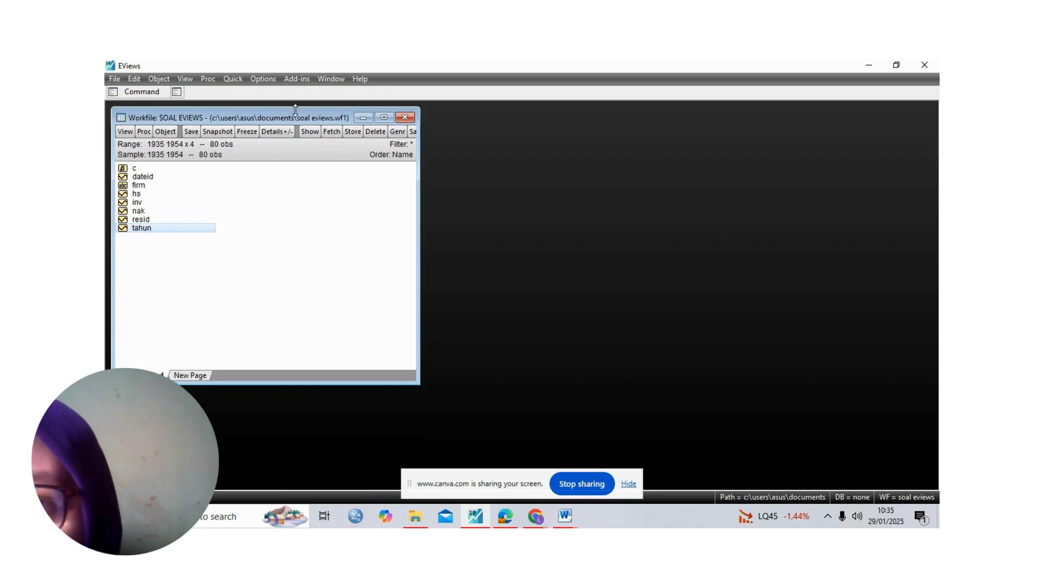
{"action": "left_click_drag", "start_coordinate": [294, 117], "coordinate": [328, 140]}
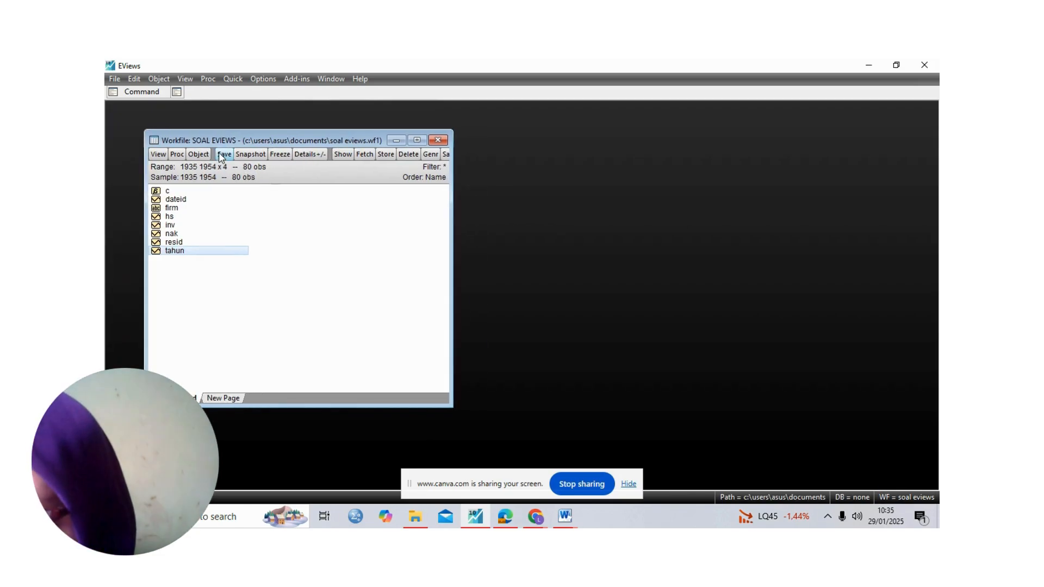
{"action": "left_click", "coordinate": [115, 79]}
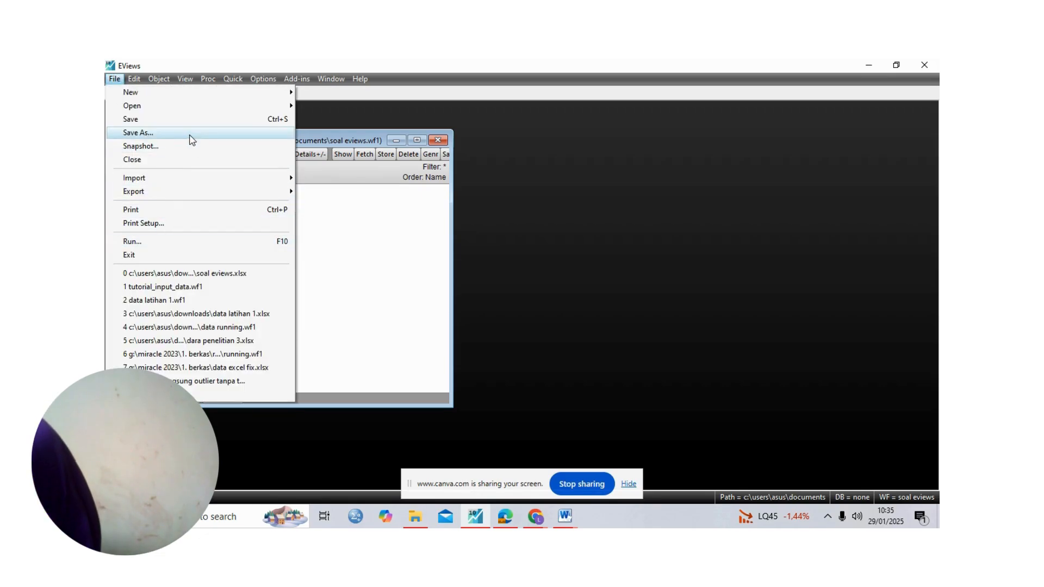
{"action": "left_click", "coordinate": [348, 248]}
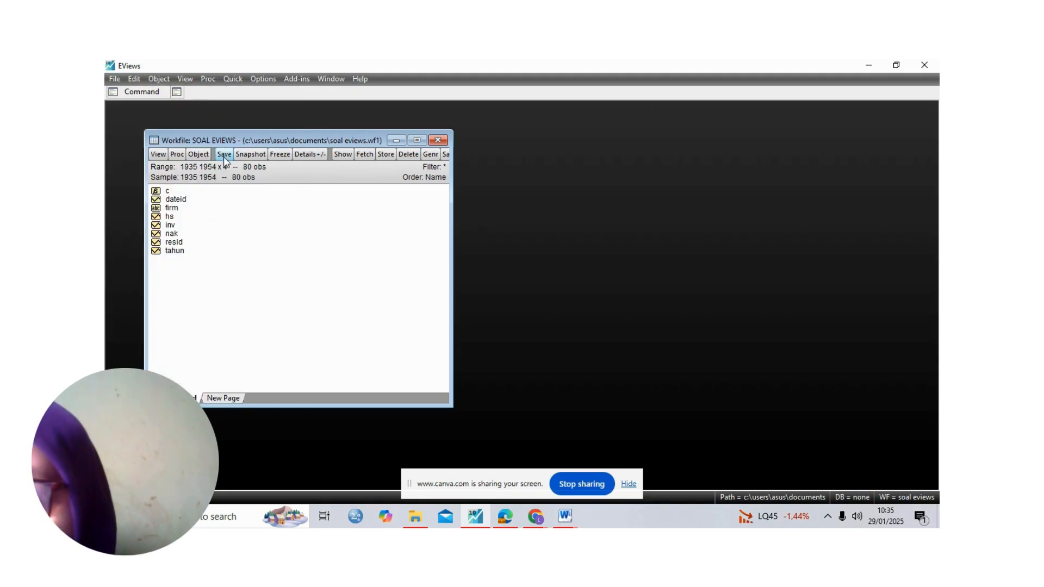
Step: Start saving the workfile under a new name and create a LATIHAN EVIEWS folder in Documents
{"action": "left_click", "coordinate": [113, 79]}
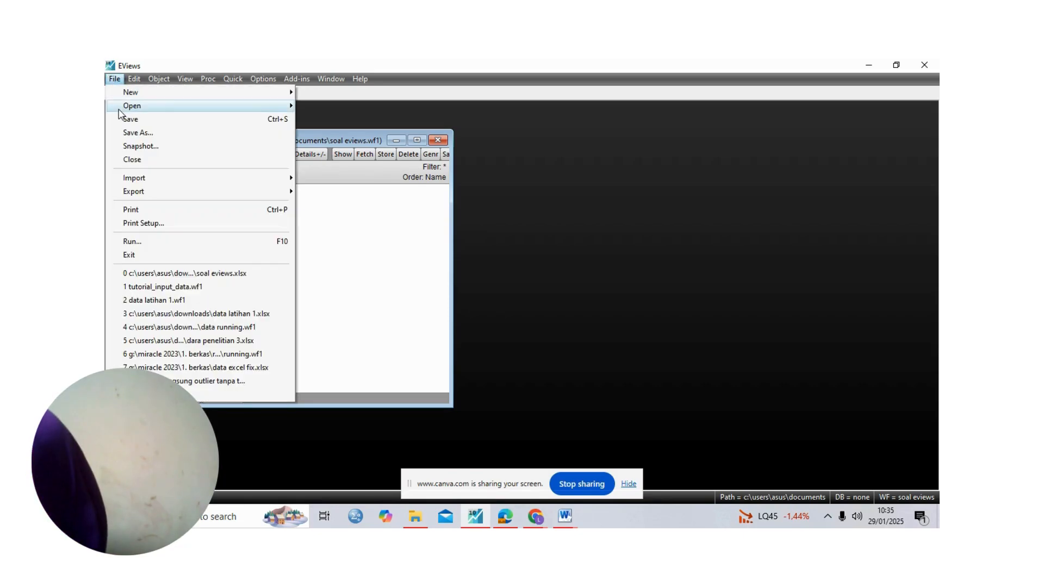
{"action": "left_click", "coordinate": [124, 133]}
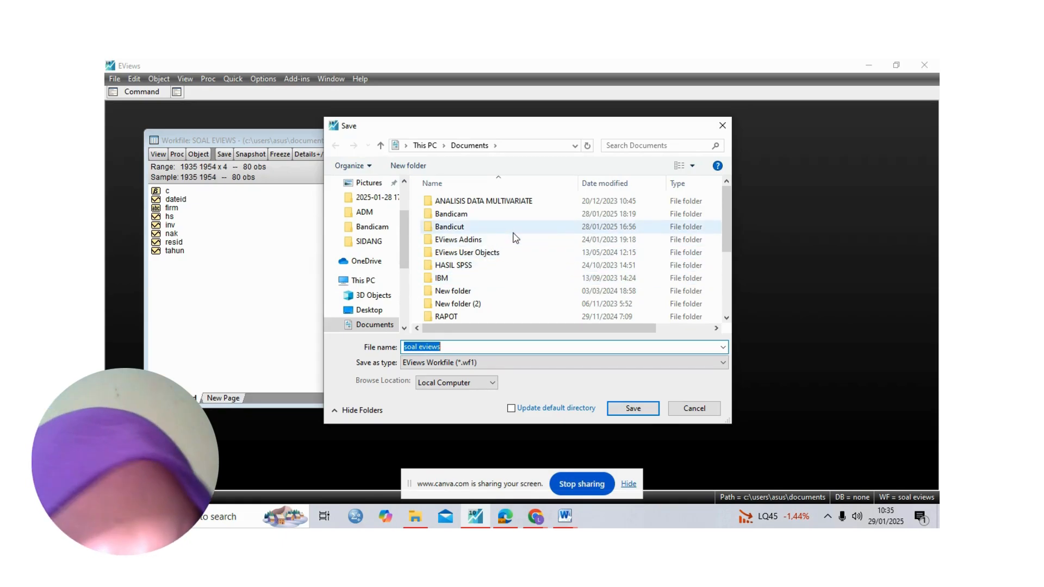
{"action": "left_click", "coordinate": [512, 205]}
{"action": "key", "text": "Down"}
{"action": "key", "text": "Down"}
{"action": "key", "text": "Down"}
{"action": "key", "text": "Down"}
{"action": "key", "text": "Down"}
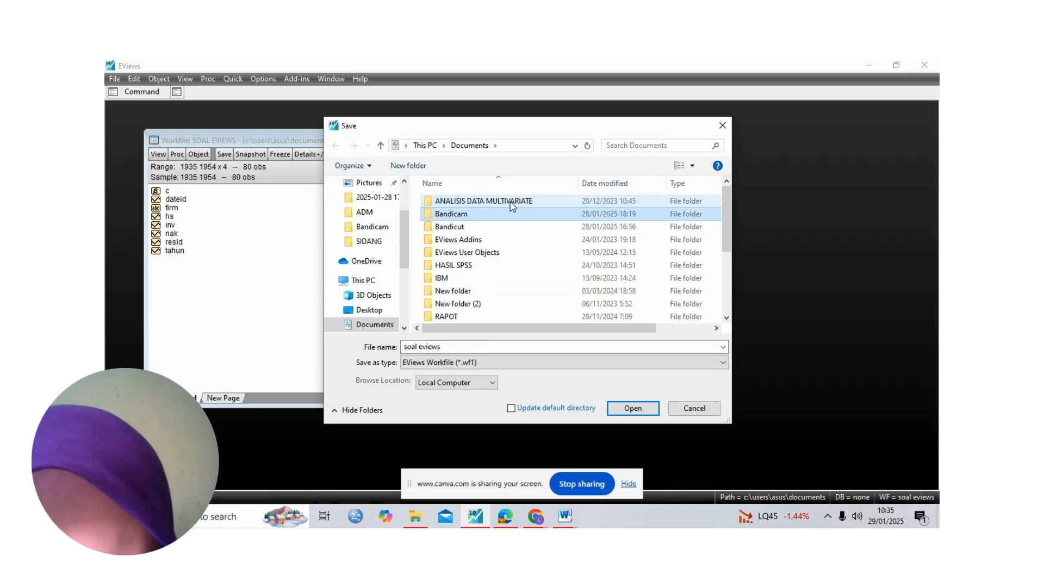
{"action": "key", "text": "Up"}
{"action": "left_click", "coordinate": [405, 166]}
{"action": "key", "text": "BackSpace"}
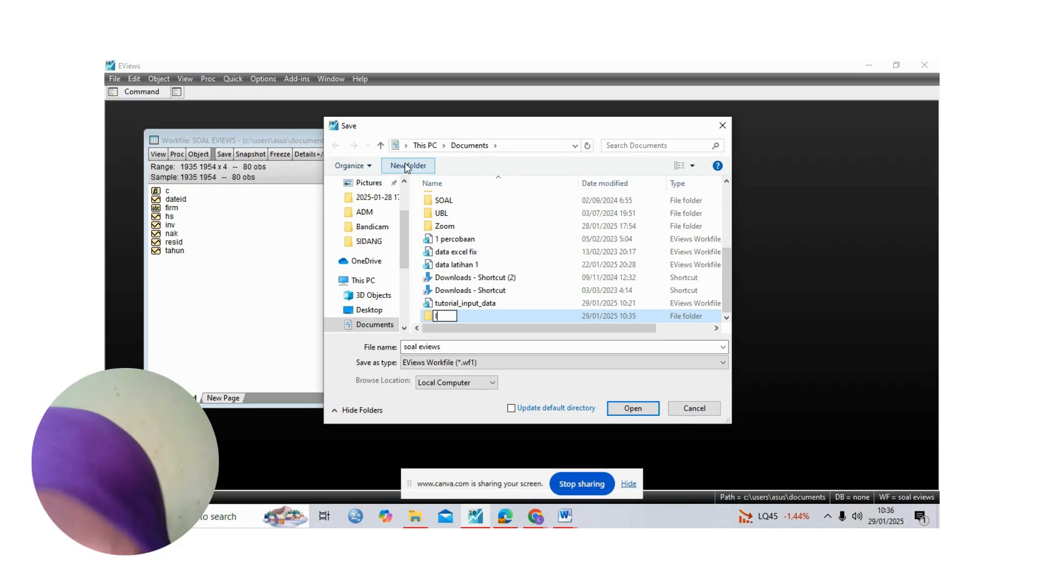
{"action": "type", "text": "LA"}
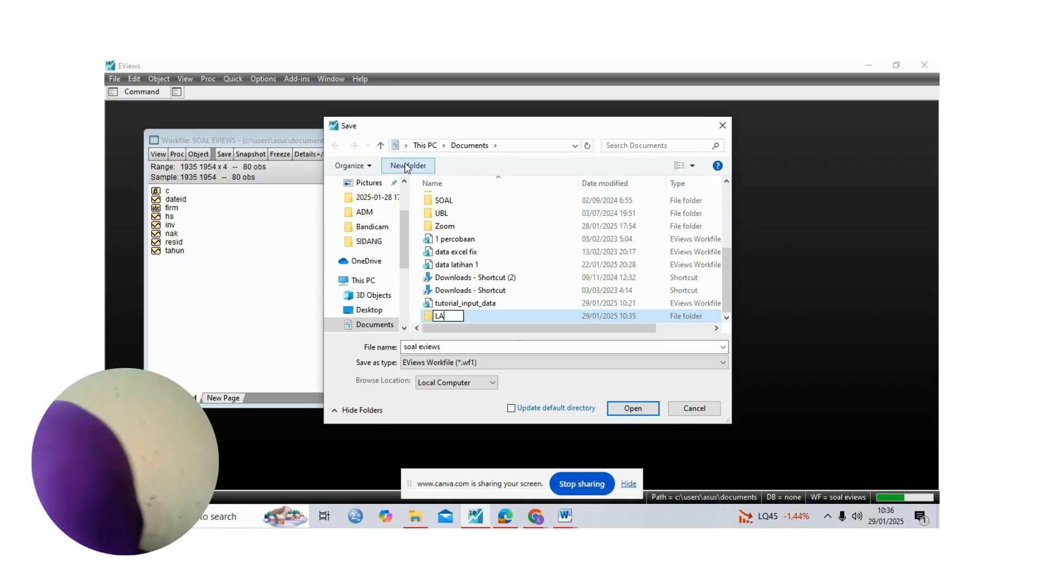
{"action": "type", "text": "TIHAN EVIEW"}
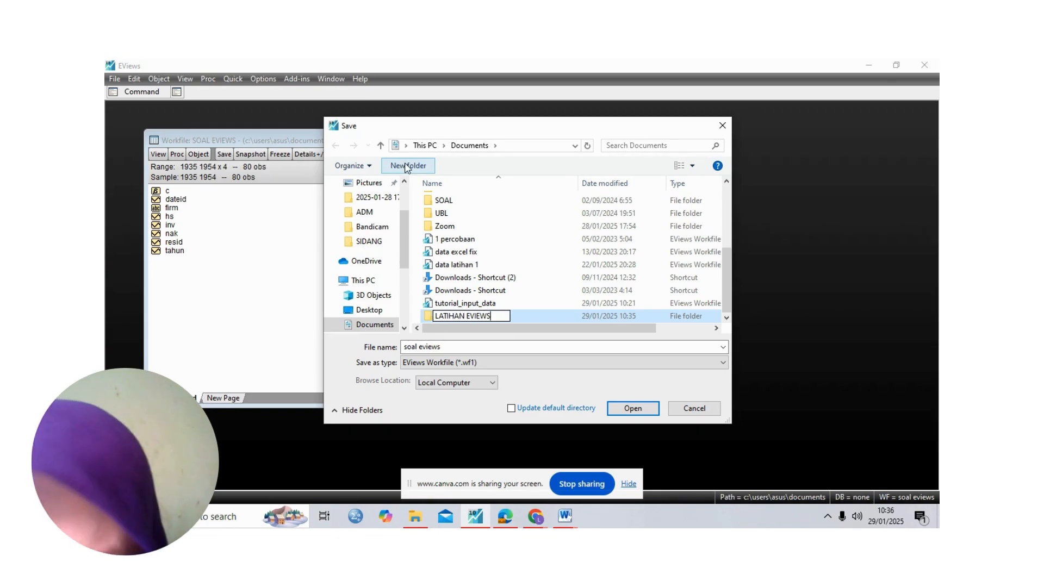
{"action": "type", "text": "S"}
{"action": "key", "text": "Return"}
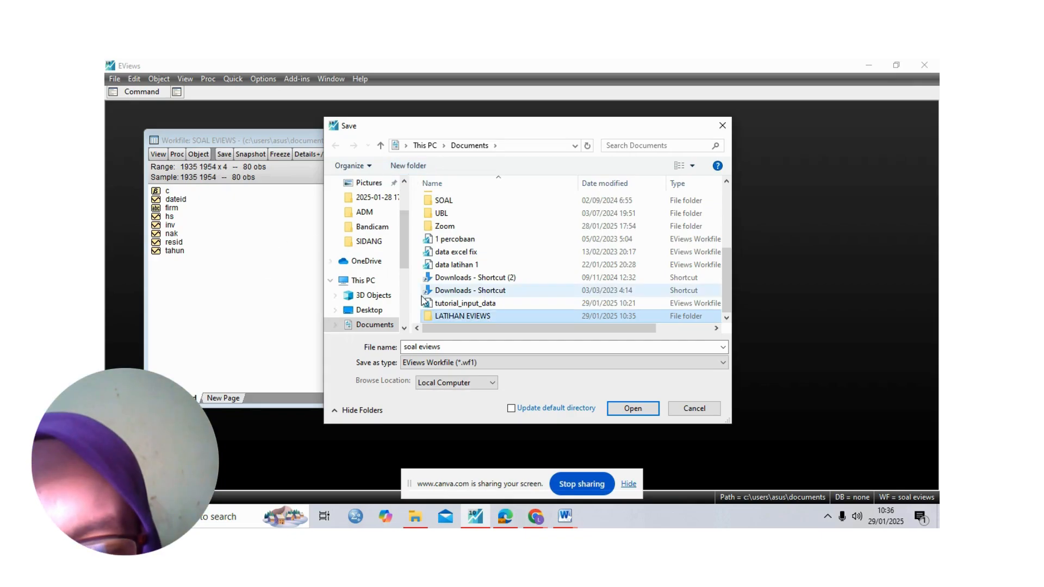
Step: Open the LATIHAN EVIEWS folder as the save location and clear the proposed file name
{"action": "double_click", "coordinate": [468, 315]}
{"action": "left_click", "coordinate": [446, 348]}
{"action": "key", "text": "ctrl+a"}
{"action": "key", "text": "BackSpace"}
{"action": "type", "text": "t"}
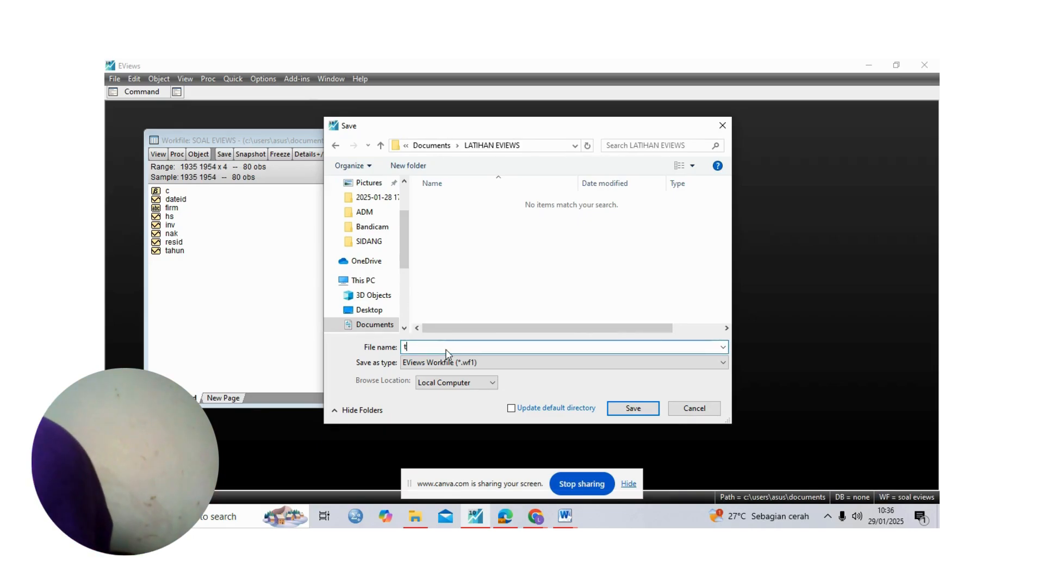
{"action": "type", "text": "UTUO"}
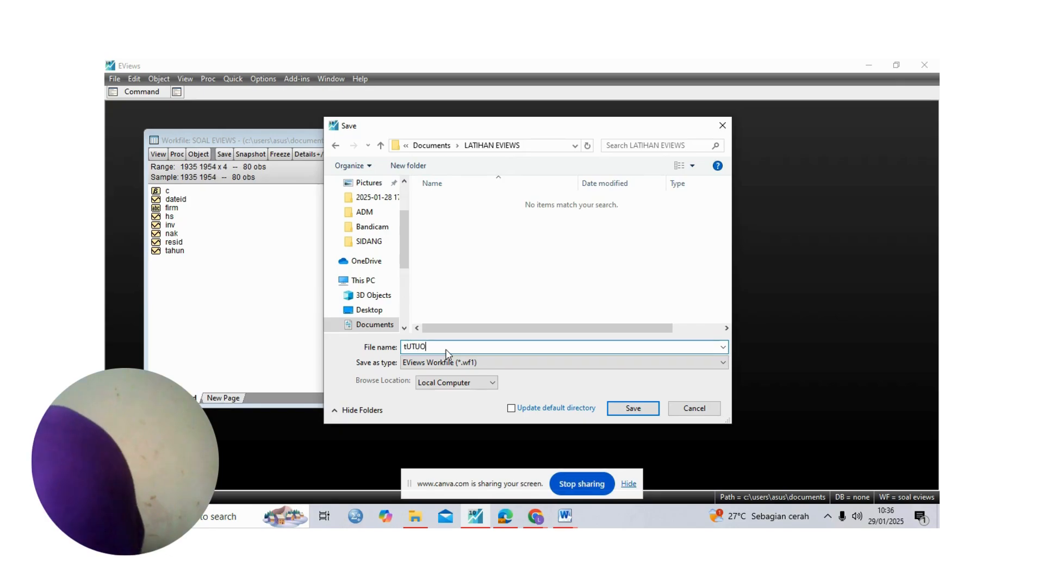
{"action": "type", "text": "RIAL 2 iNPUT"}
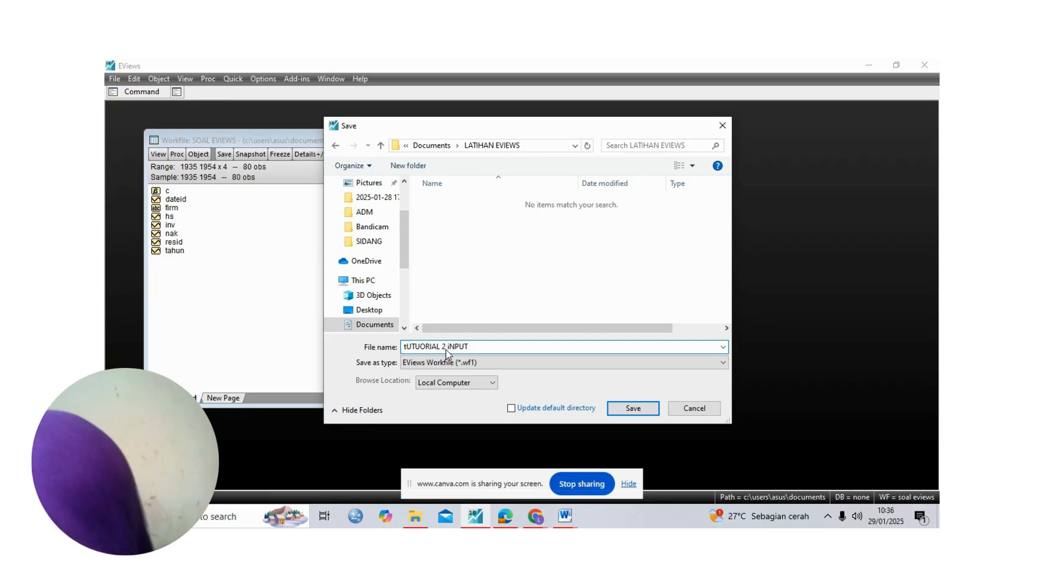
{"action": "key", "text": "BackSpace"}
{"action": "key", "text": "BackSpace"}
{"action": "key", "text": "BackSpace"}
{"action": "key", "text": "BackSpace"}
{"action": "key", "text": "BackSpace"}
{"action": "key", "text": "BackSpace"}
{"action": "key", "text": "BackSpace"}
{"action": "key", "text": "BackSpace"}
{"action": "key", "text": "BackSpace"}
{"action": "key", "text": "BackSpace"}
Step: Save the workfile as "Tutorial input data ke eviews" with double precision series storage
{"action": "type", "text": "Tutorial data in"}
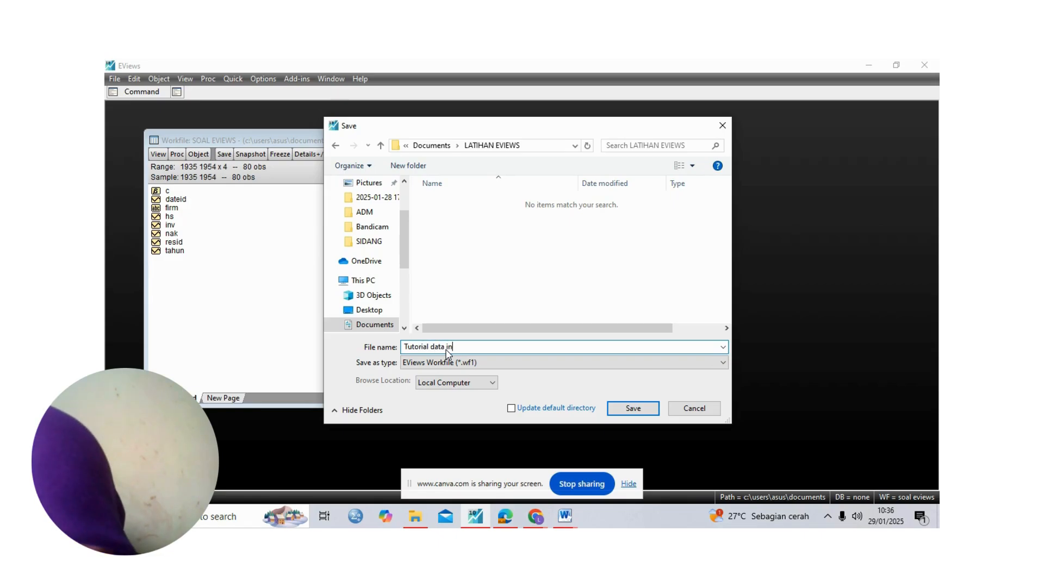
{"action": "key", "text": "BackSpace"}
{"action": "key", "text": "BackSpace"}
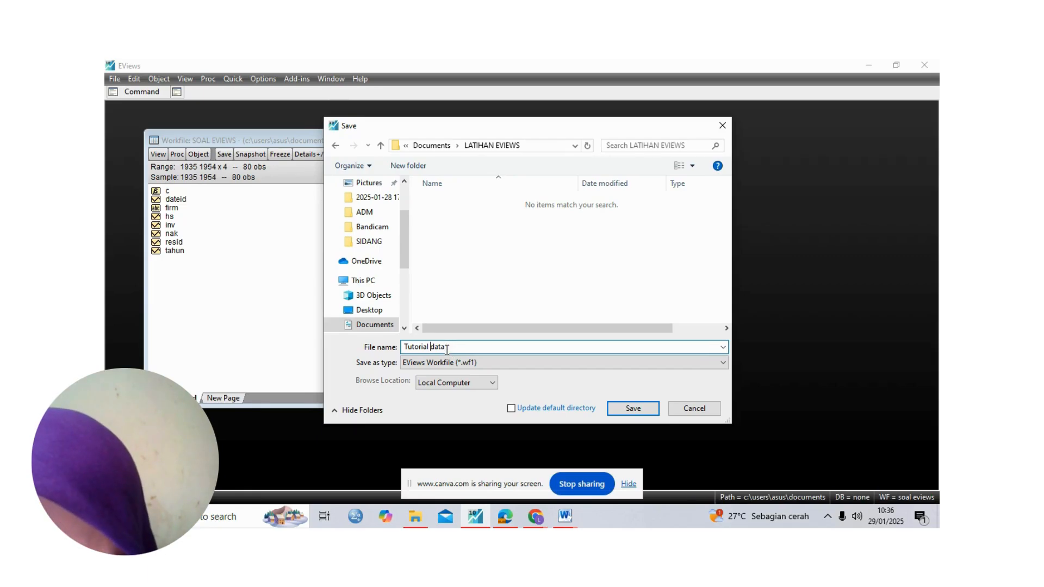
{"action": "type", "text": "input"}
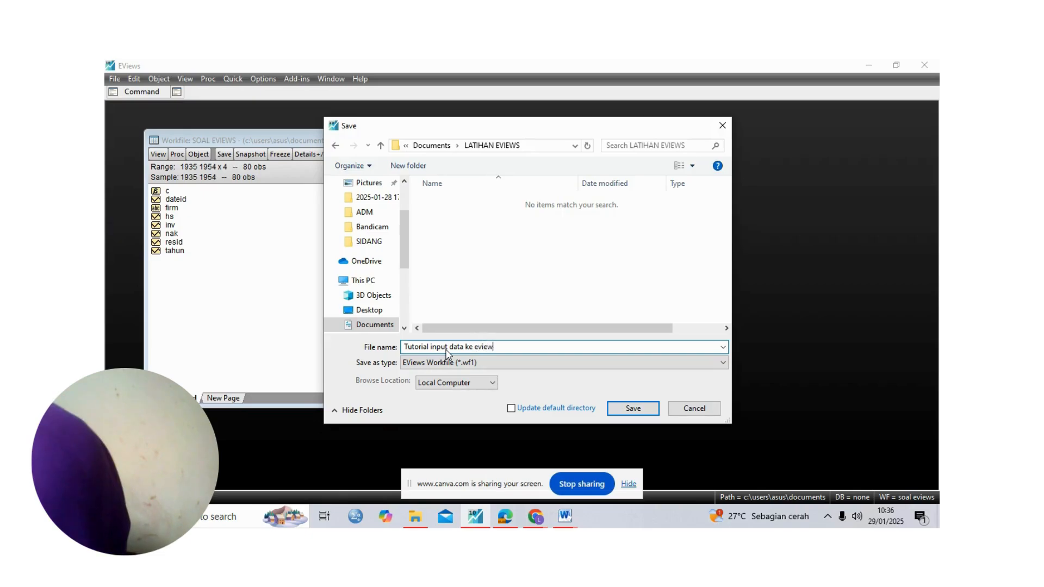
{"action": "left_click", "coordinate": [633, 407]}
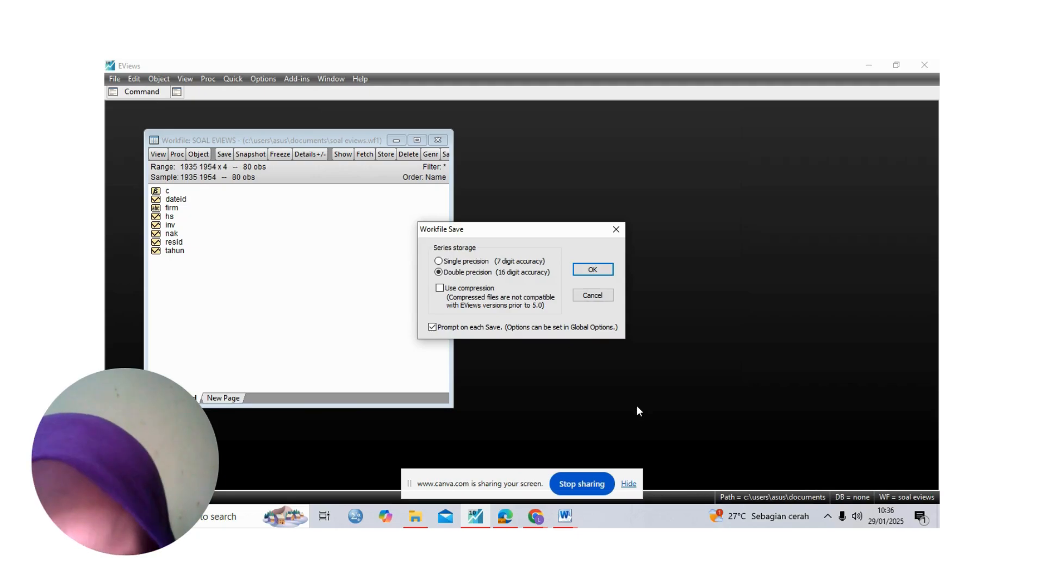
{"action": "left_click", "coordinate": [593, 268]}
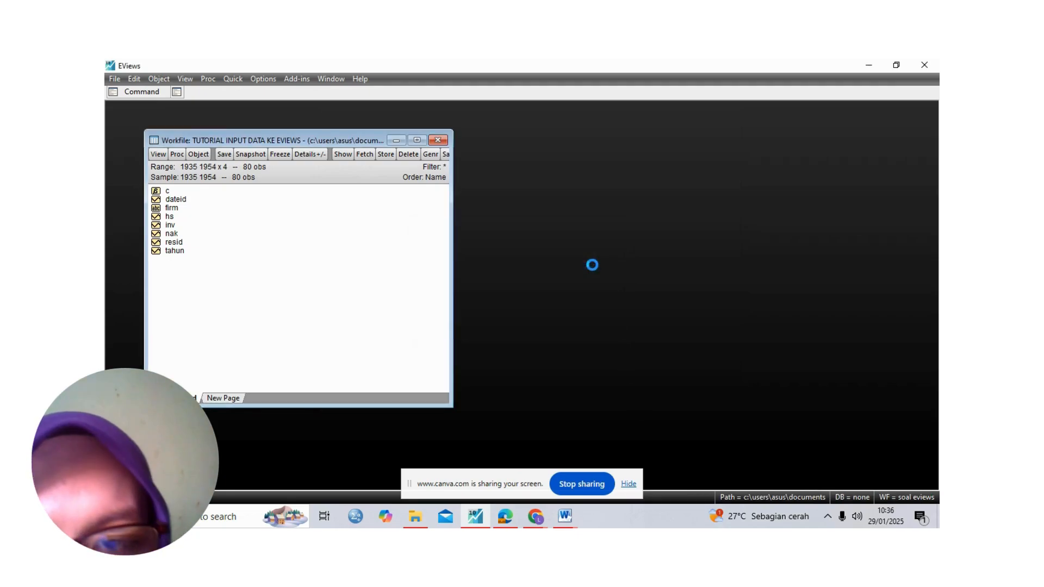
Step: Close the saved workfile and exit the program
{"action": "left_click", "coordinate": [438, 140]}
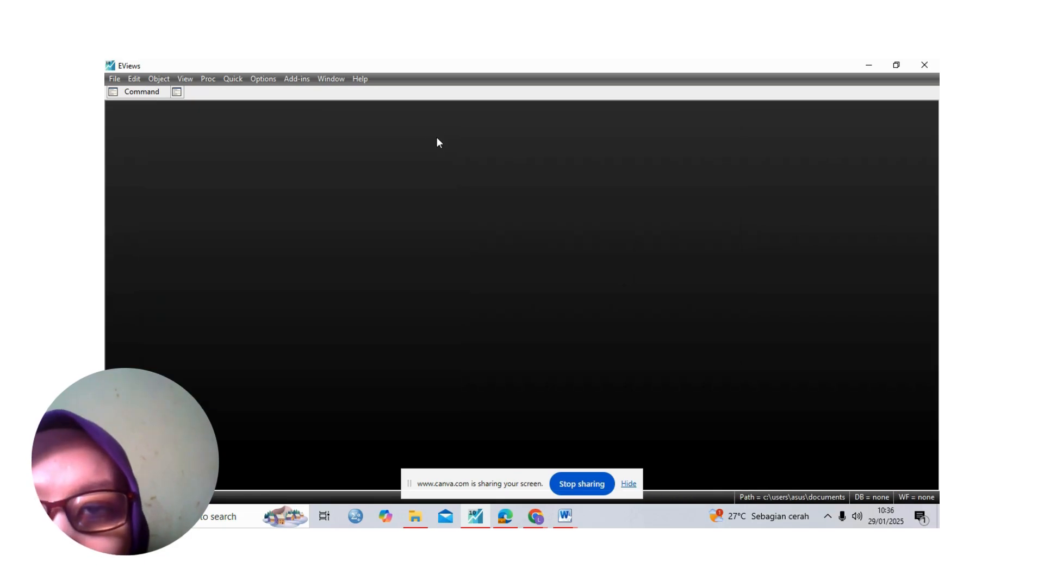
{"action": "left_click", "coordinate": [925, 65]}
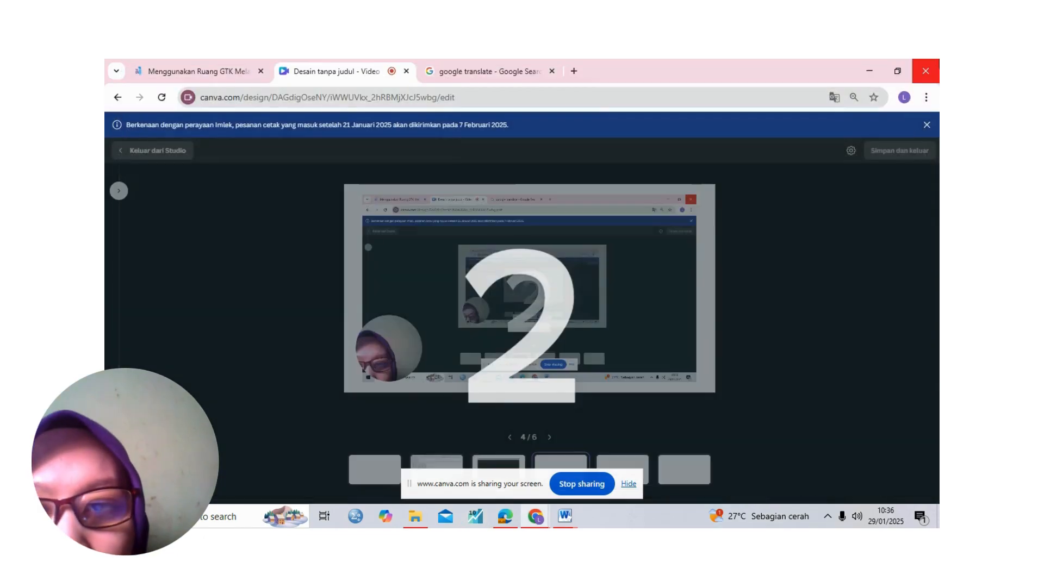